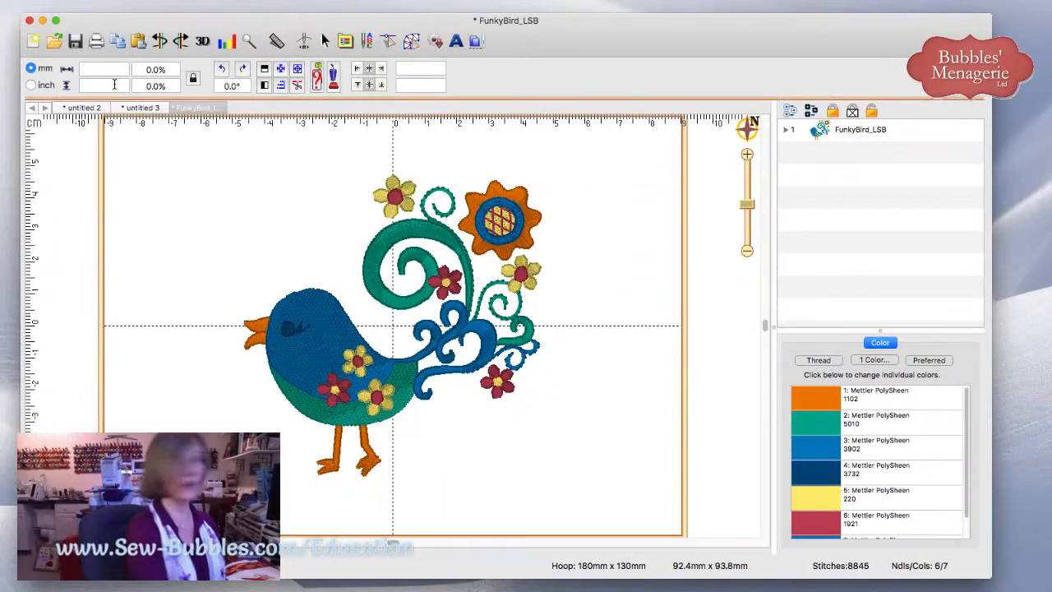
Step: Add automatic knockdown stitching beneath the FunkyBird_LSB design and deselect it
left_click(27, 40)
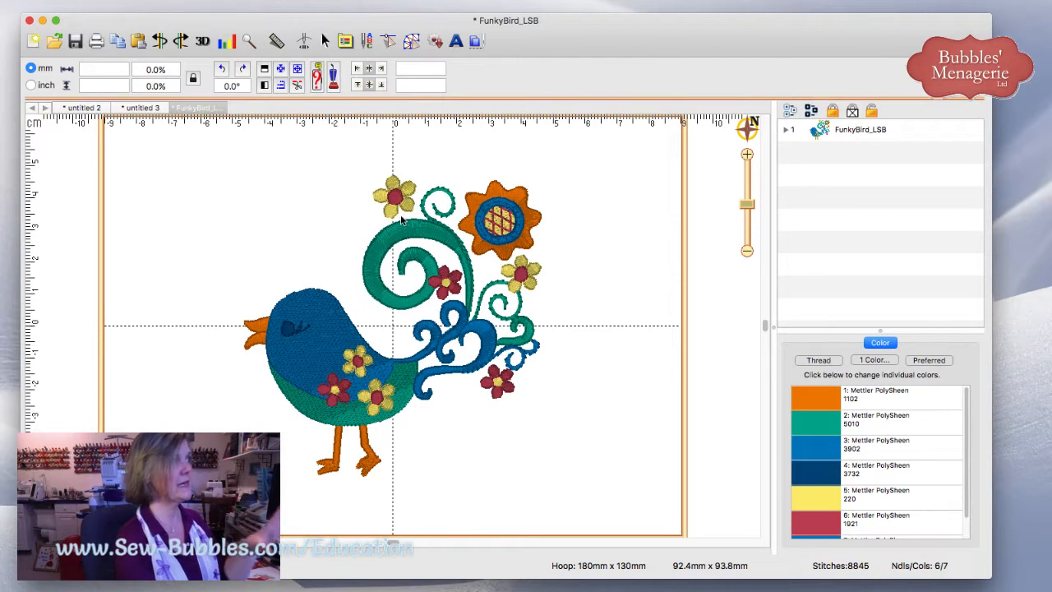
left_click(170, 8)
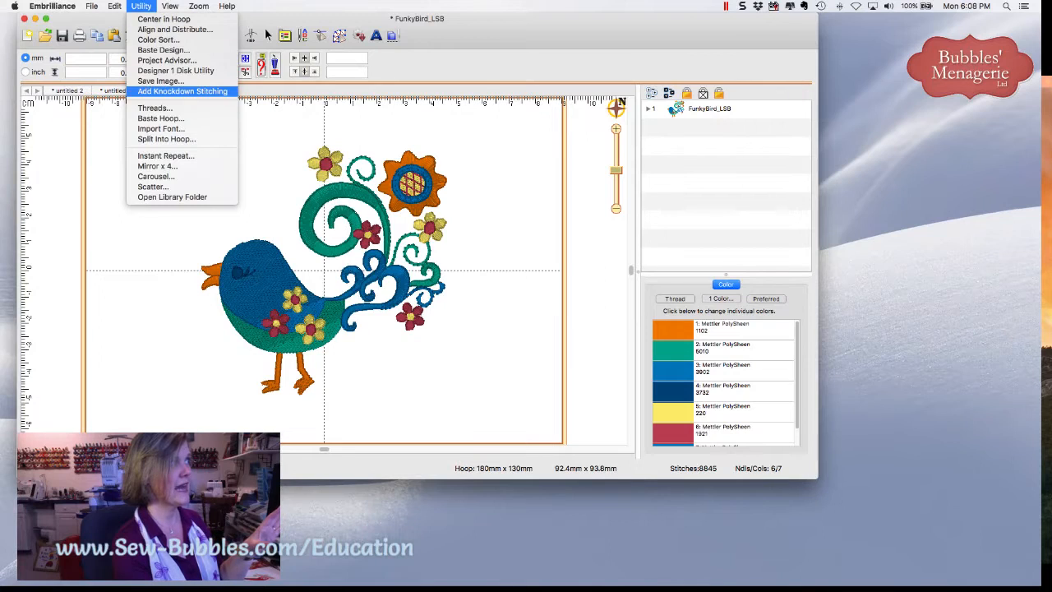
left_click(169, 91)
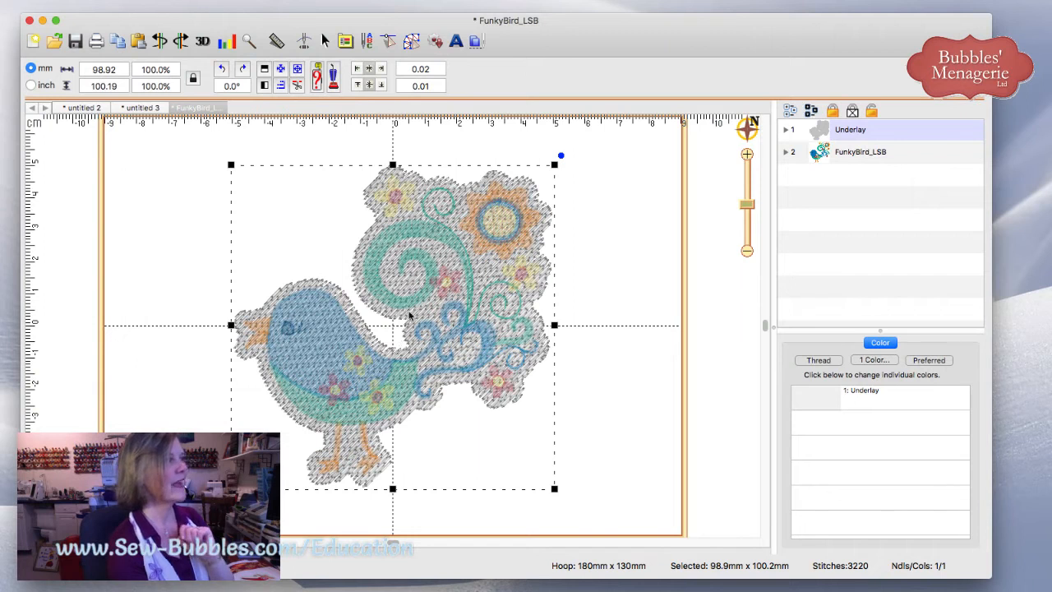
left_click(604, 313)
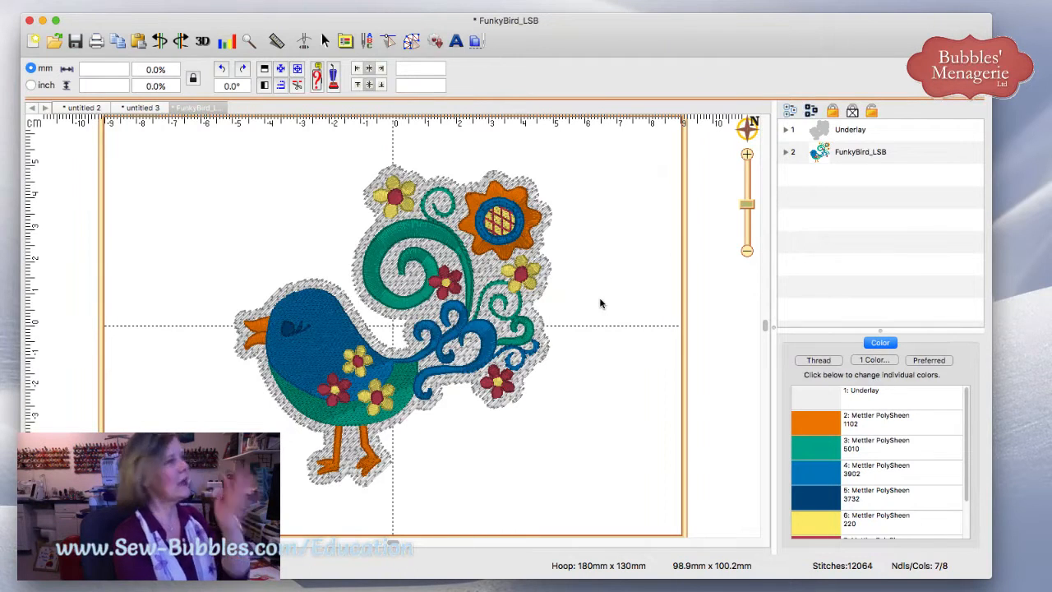
Step: Expand the Underlay object to check its contents, and delete the whole underlay from the design
left_click(784, 132)
left_click(784, 132)
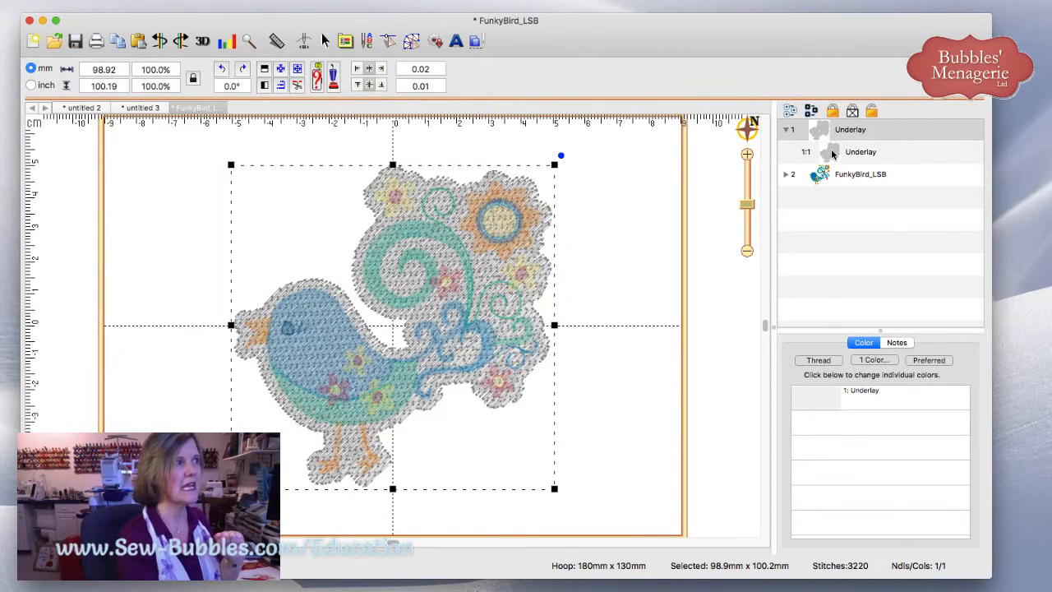
left_click(787, 174)
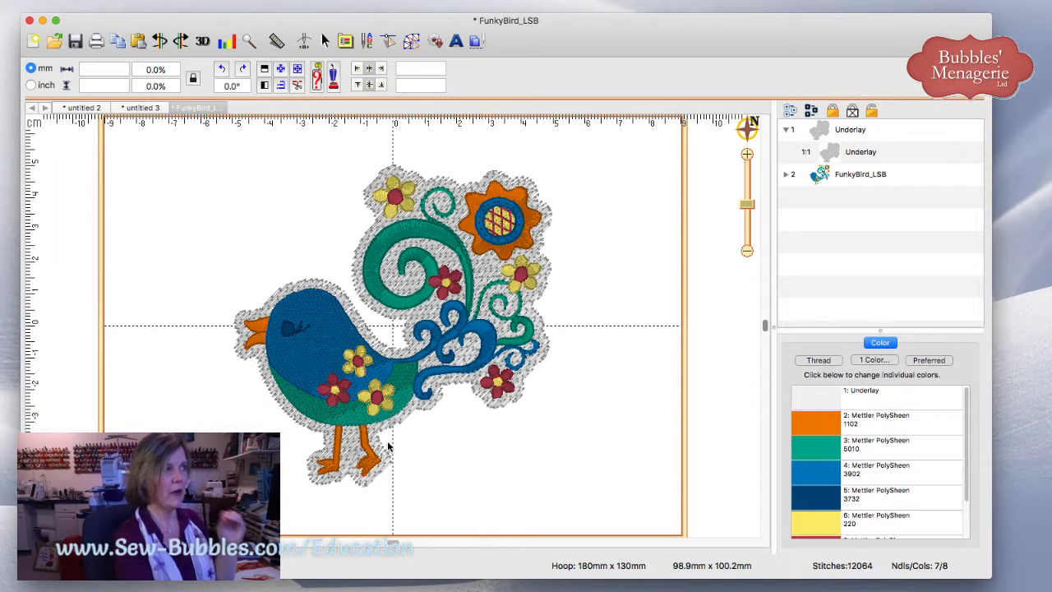
left_click(817, 136)
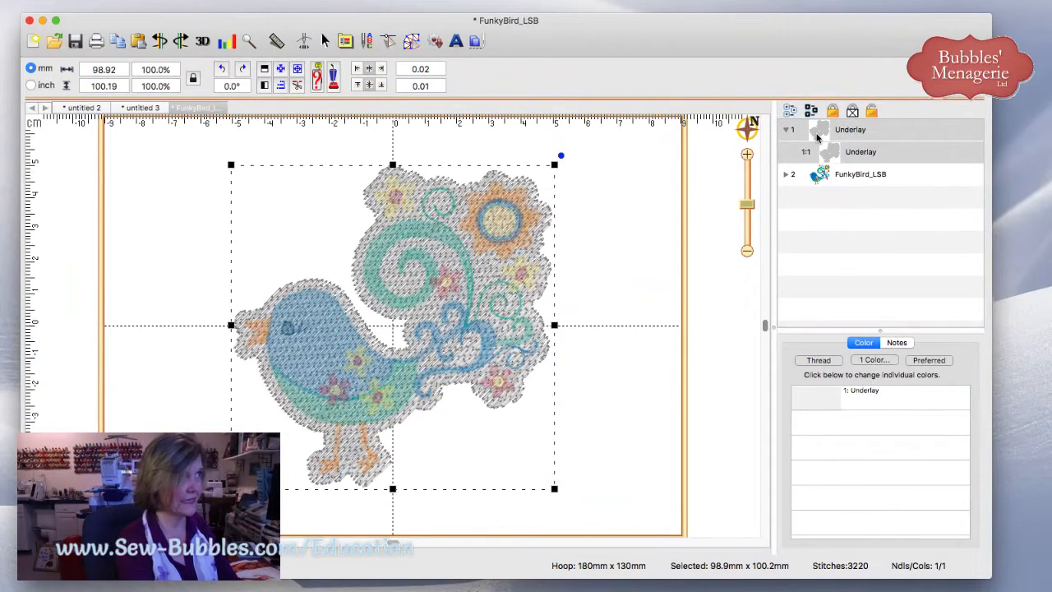
key("Delete")
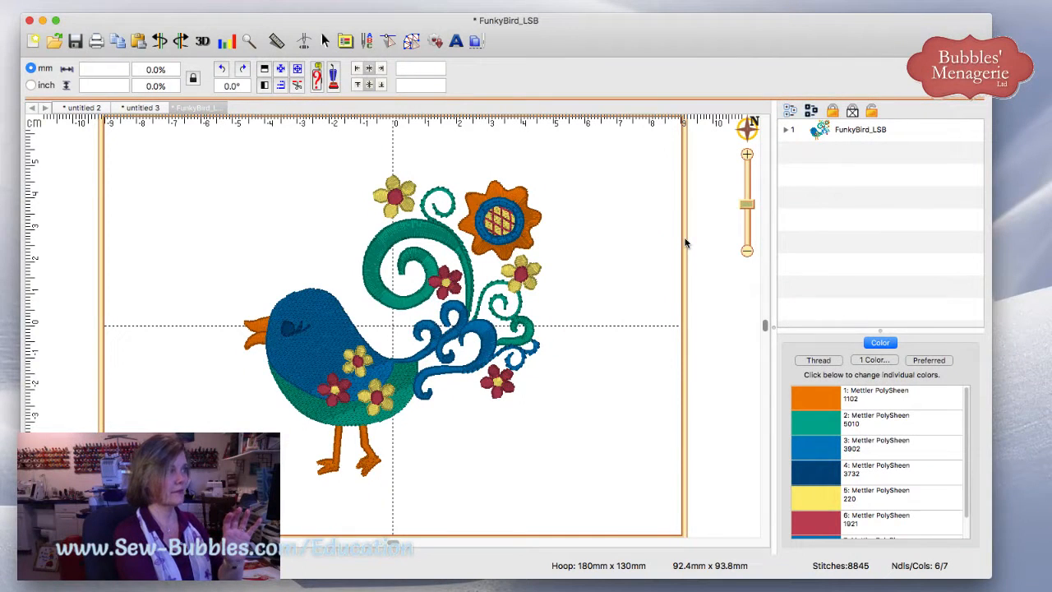
Step: Expand the FunkyBird_LSB design and inspect its first colour object, Mettler PolySheen 1102
left_click(785, 131)
left_click(818, 152)
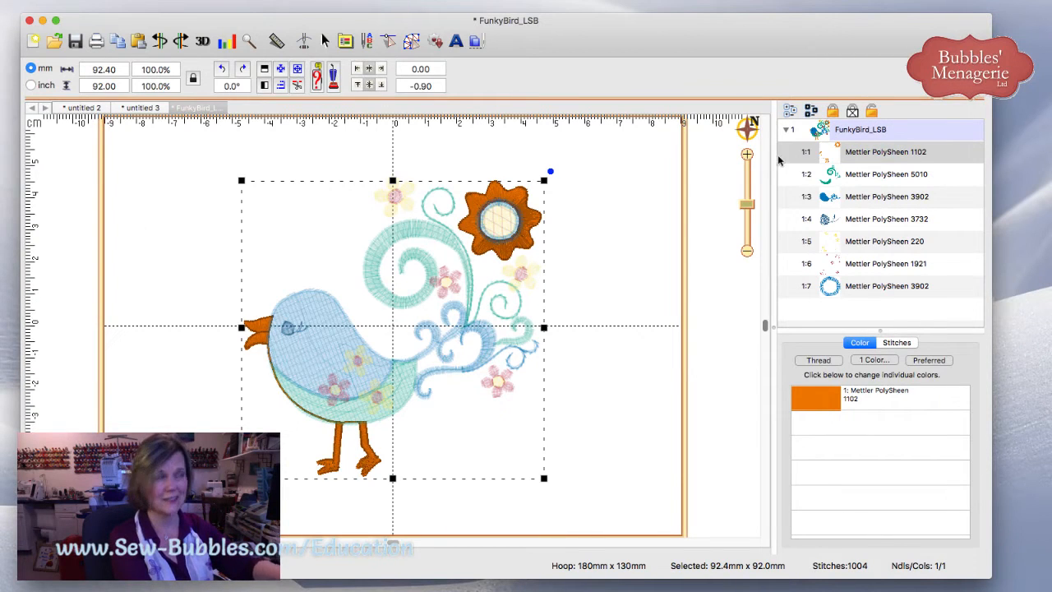
left_click(655, 221)
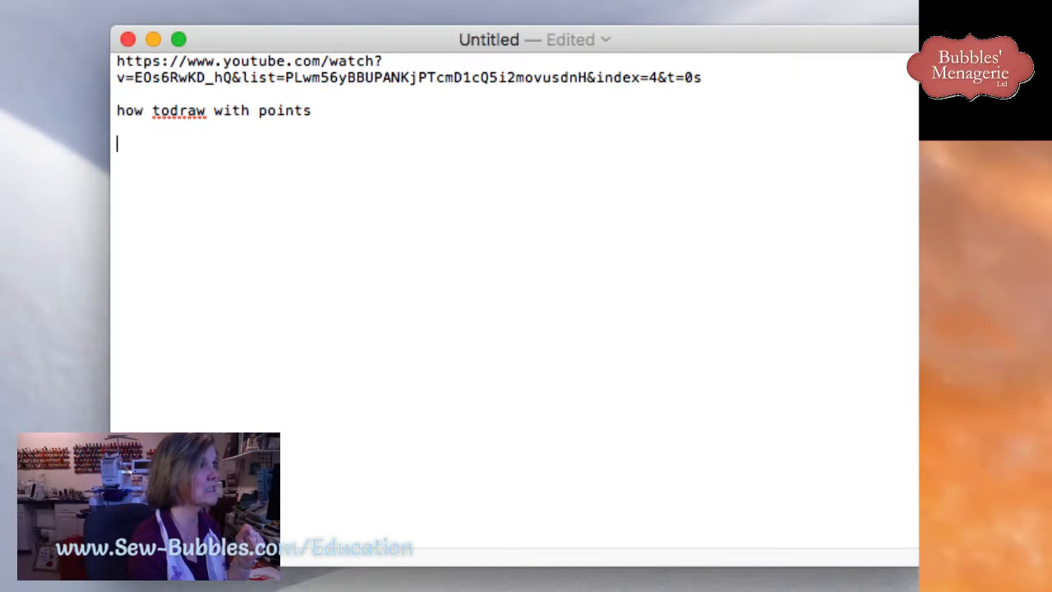
left_click_drag(703, 78, 117, 62)
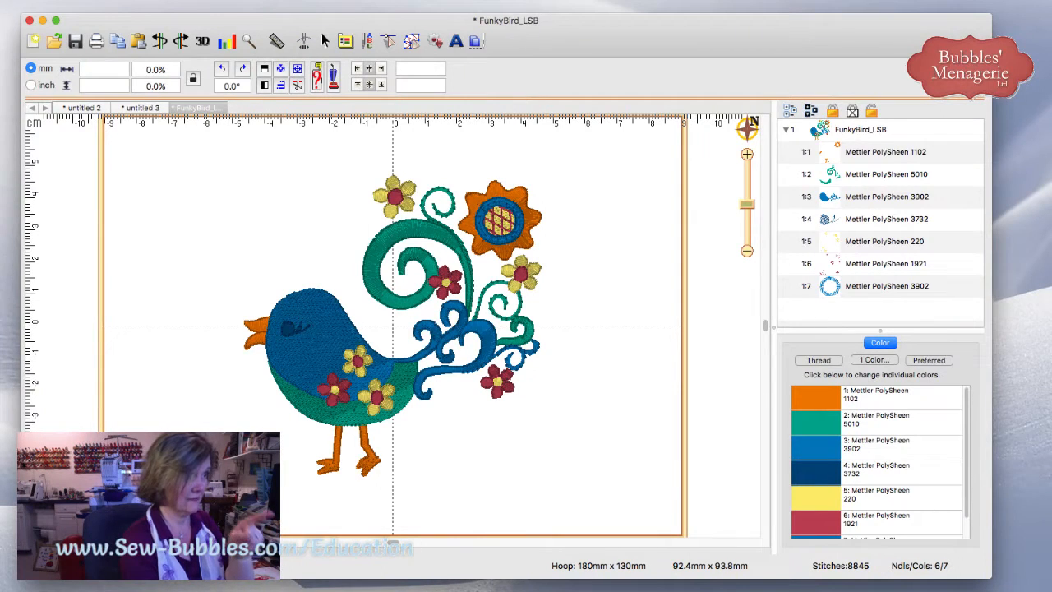
Step: Switch to digitizing mode and cycle its tool levels to the set with vector import but no path tools
left_click(409, 42)
left_click(409, 42)
left_click(409, 41)
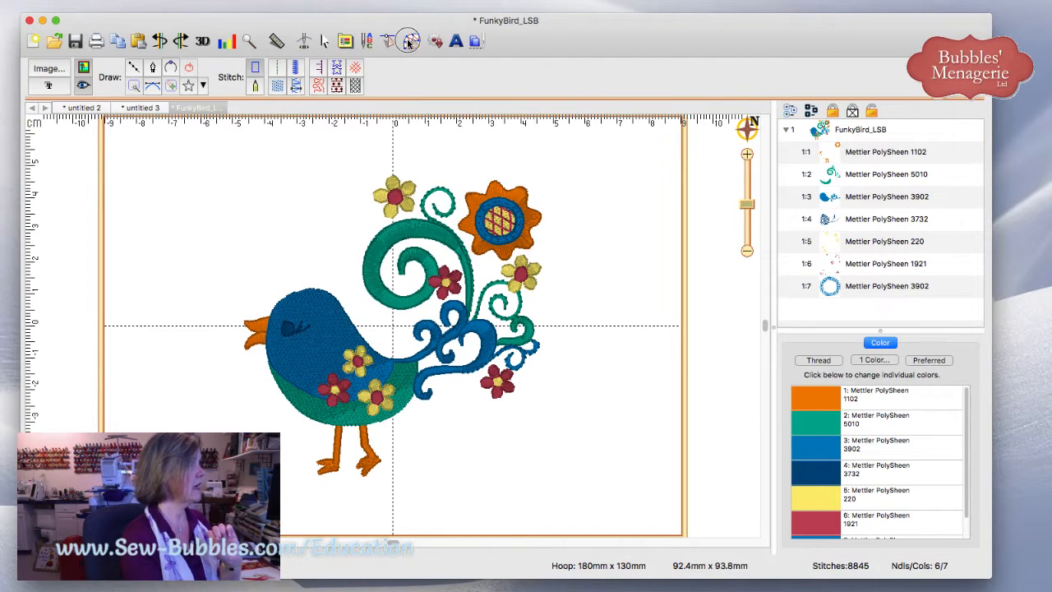
left_click(409, 42)
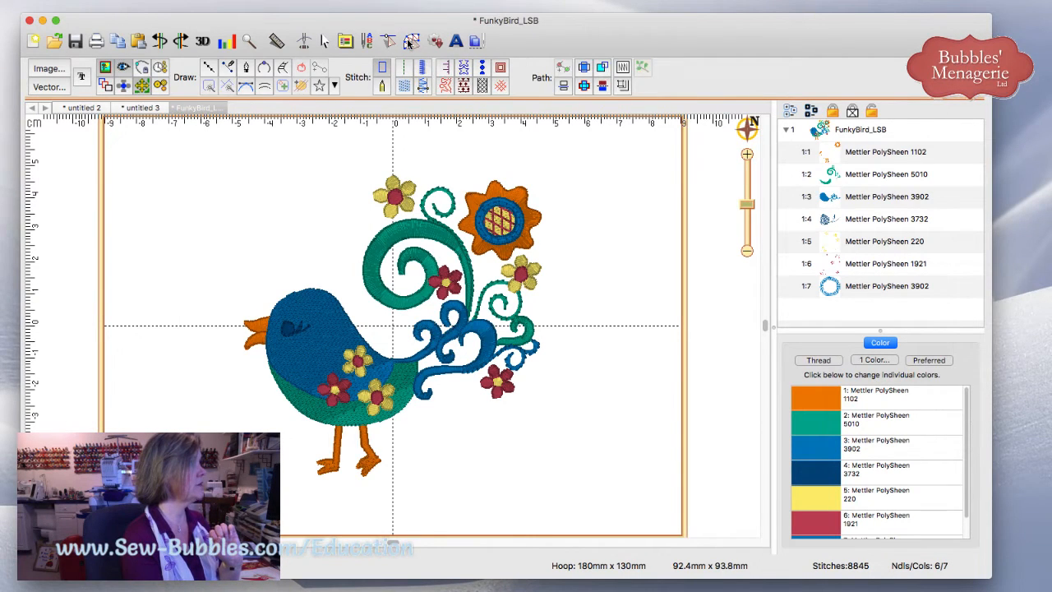
left_click(409, 42)
left_click(409, 42)
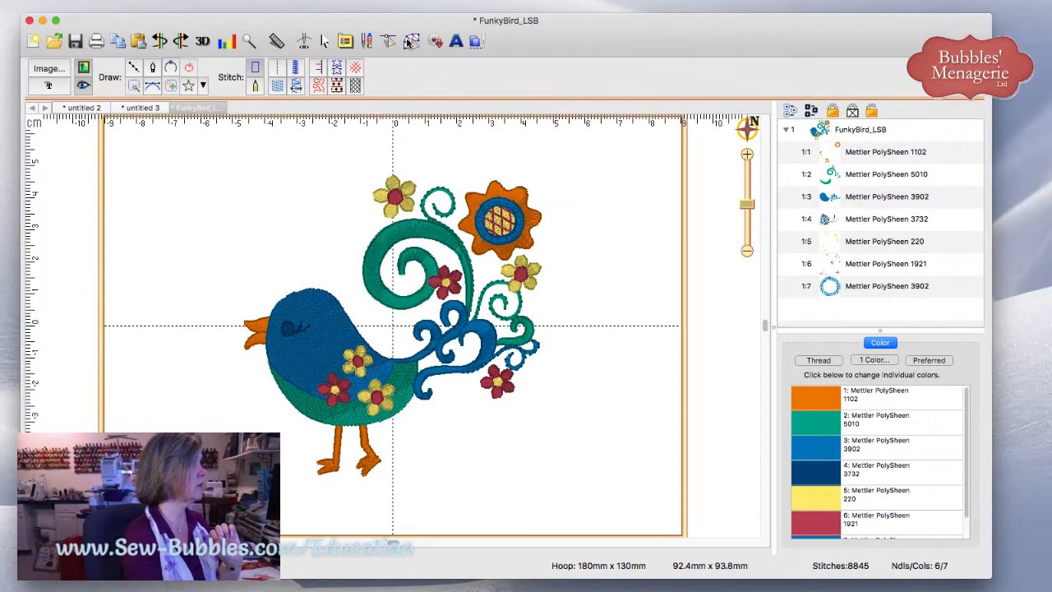
left_click(409, 42)
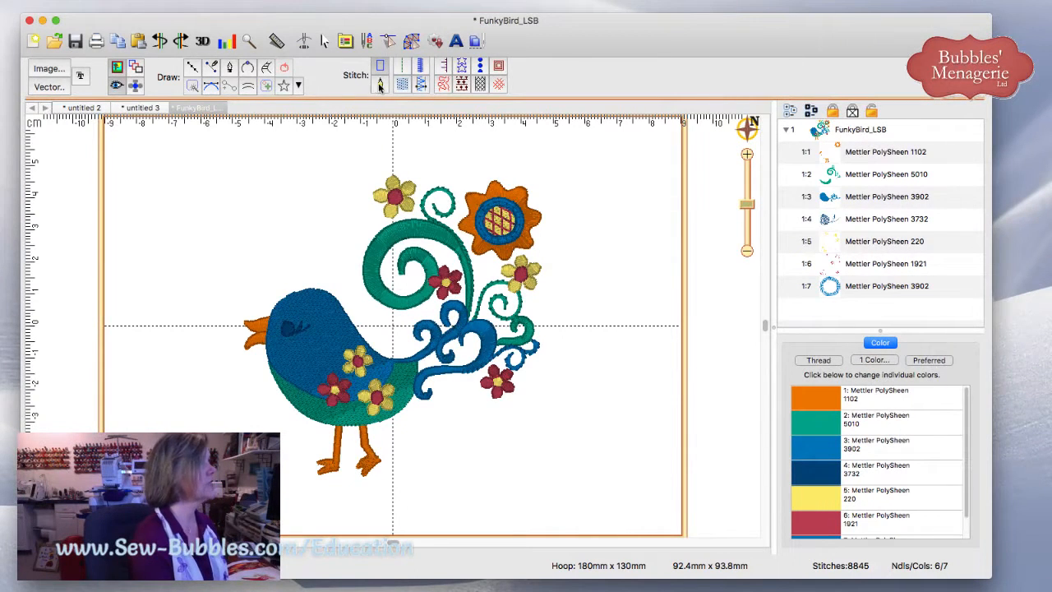
Step: Start a point-drawn outline beside the large green swirl, placing points over the bird's head, around the beak and belly, and down to the front foot
left_click(191, 69)
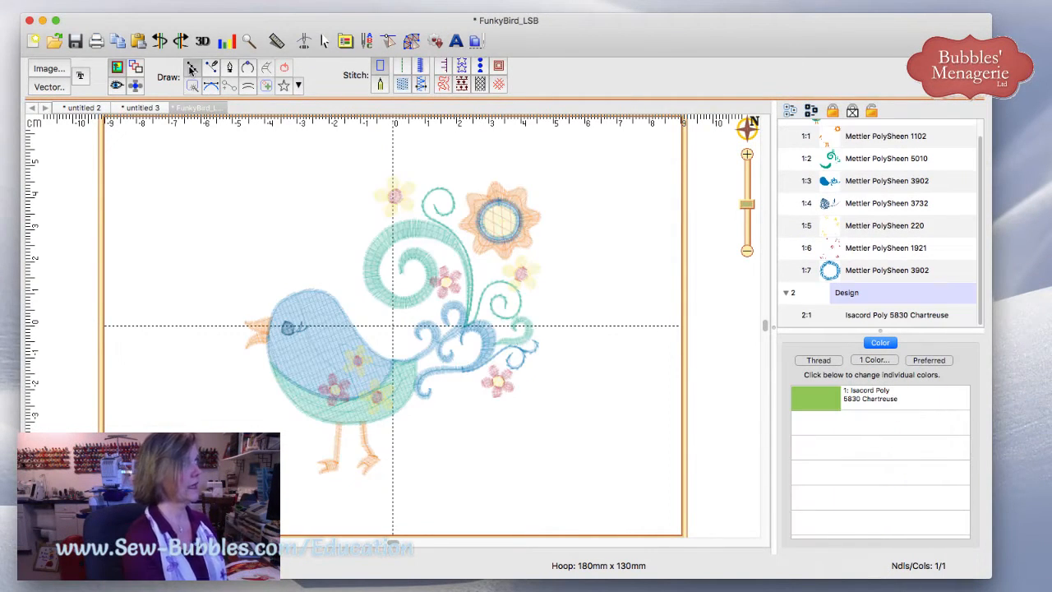
left_click(360, 236)
left_click(348, 280)
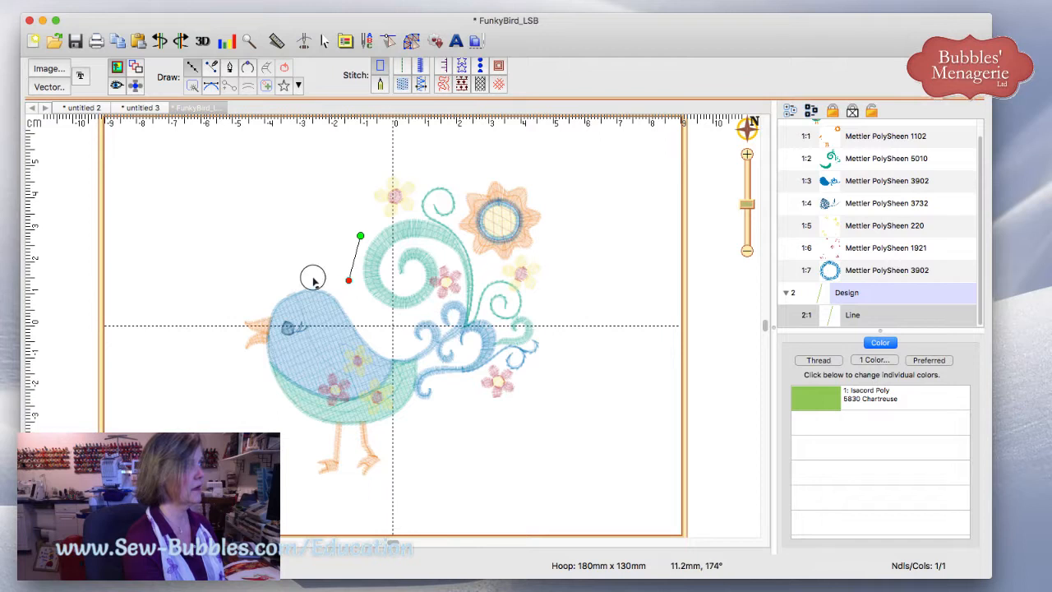
left_click(313, 276)
left_click(271, 287)
left_click(249, 302)
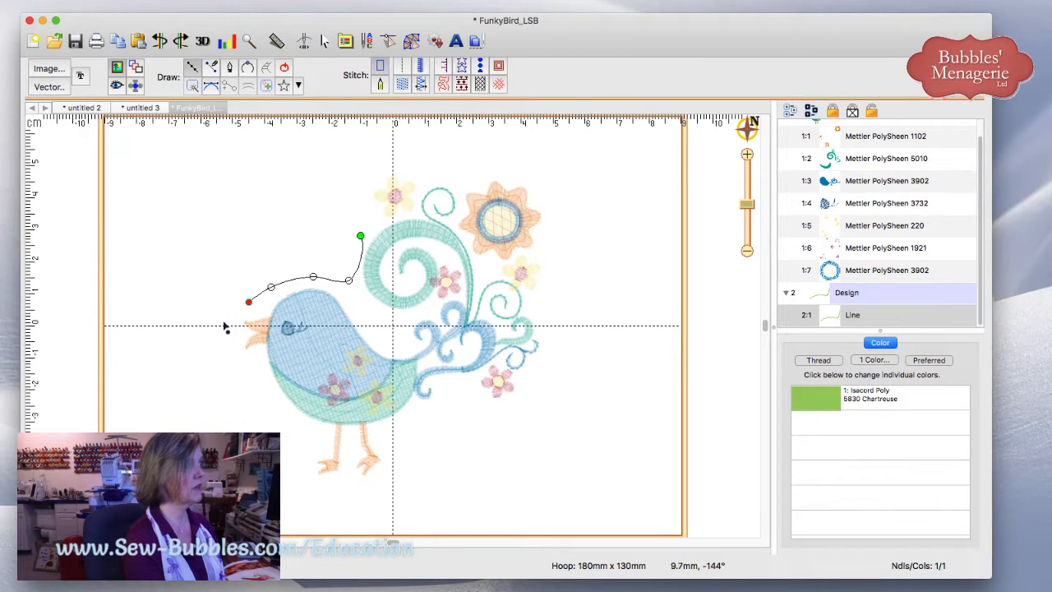
left_click(223, 320)
left_click(245, 376)
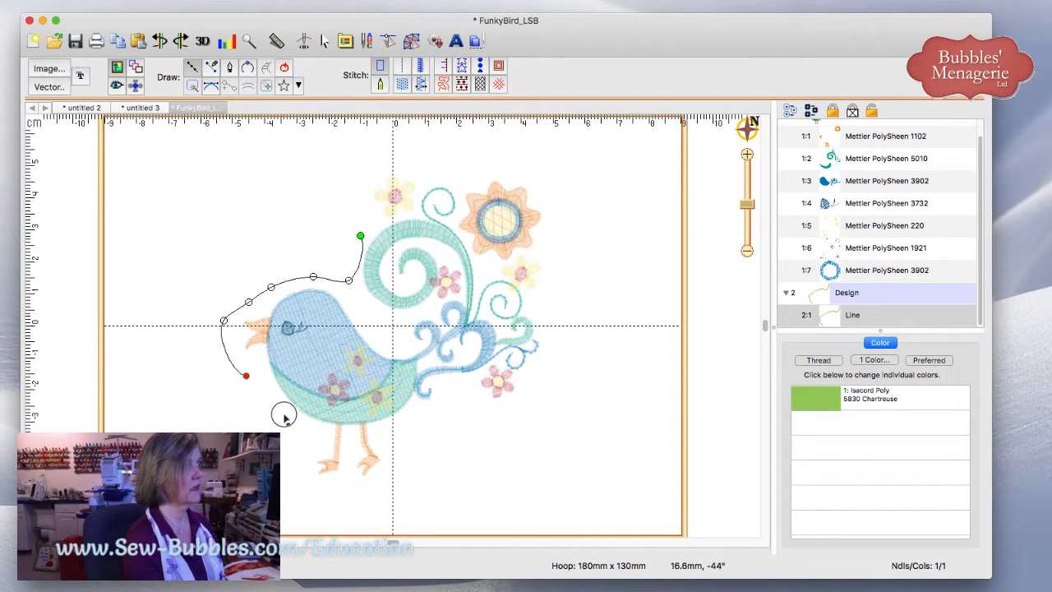
left_click(284, 412)
left_click(306, 442)
left_click(297, 474)
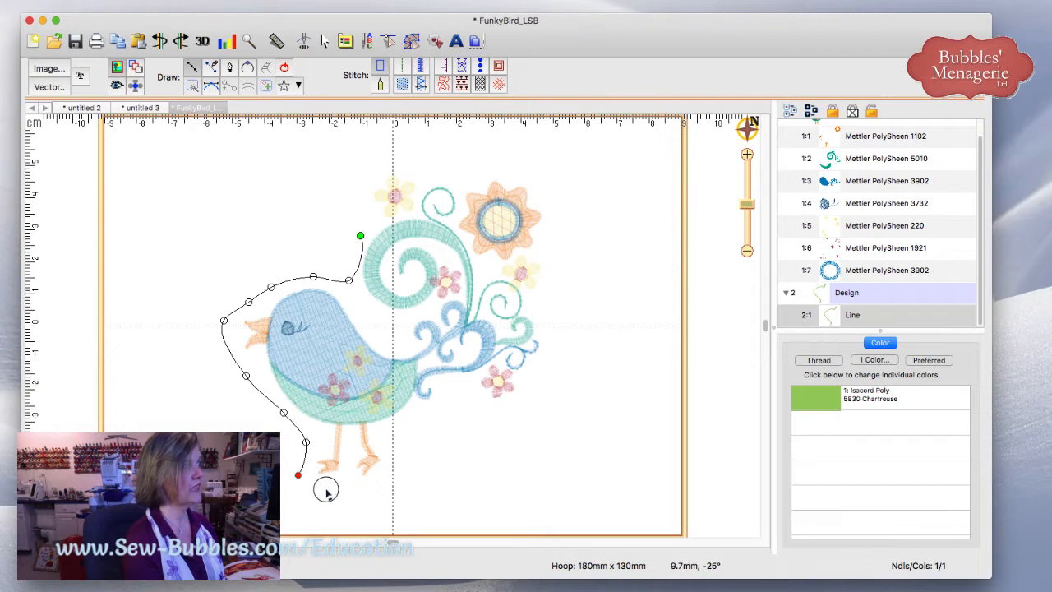
Step: Continue the outline beneath both feet, up behind the rear leg, and around the red flower below the tail
left_click(326, 489)
left_click(403, 460)
left_click(389, 429)
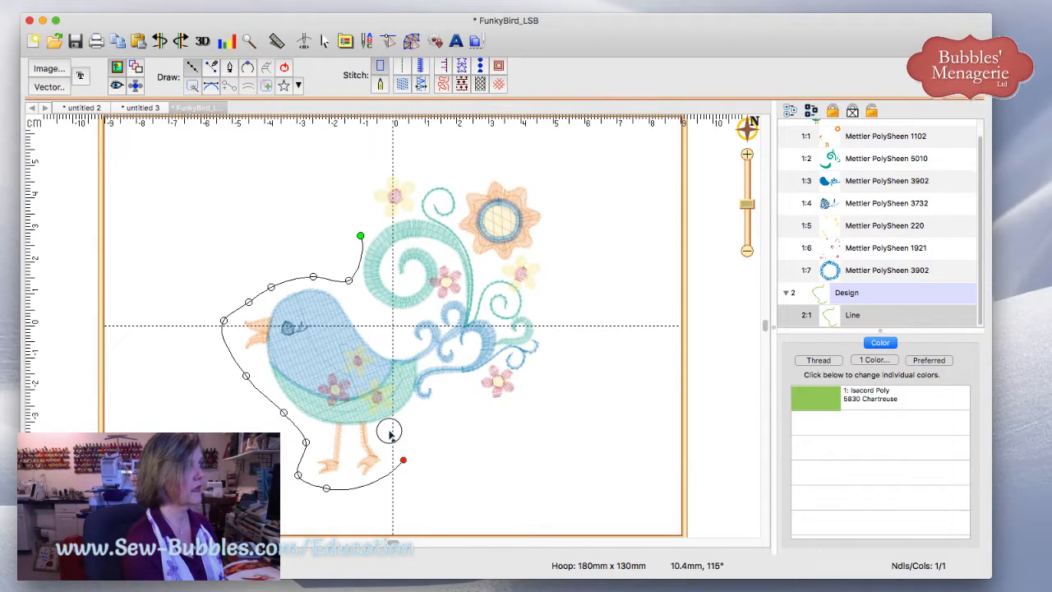
left_click(444, 405)
left_click(467, 388)
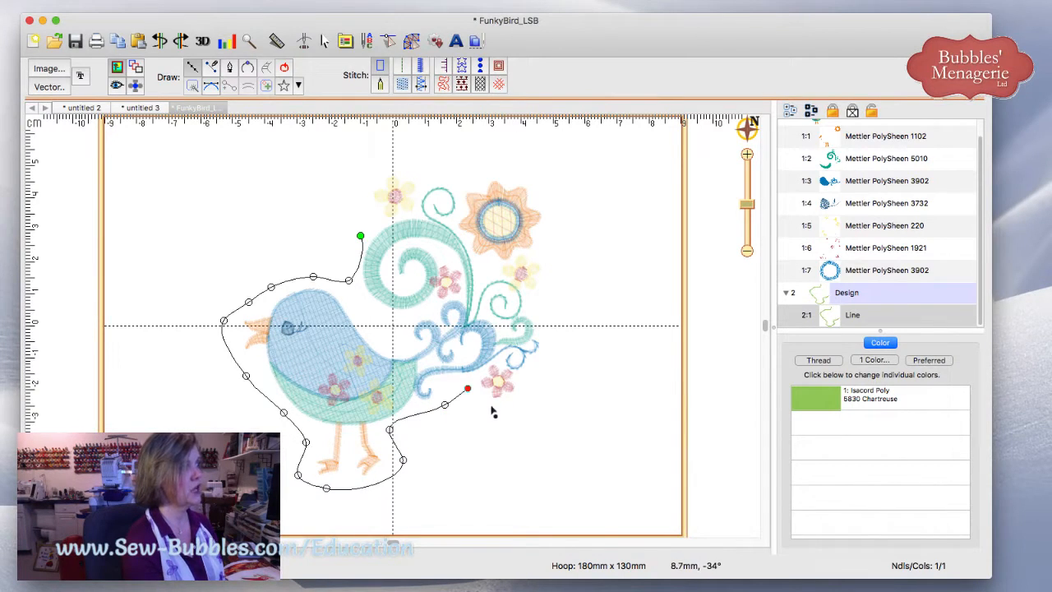
left_click(491, 403)
left_click(530, 390)
left_click(554, 338)
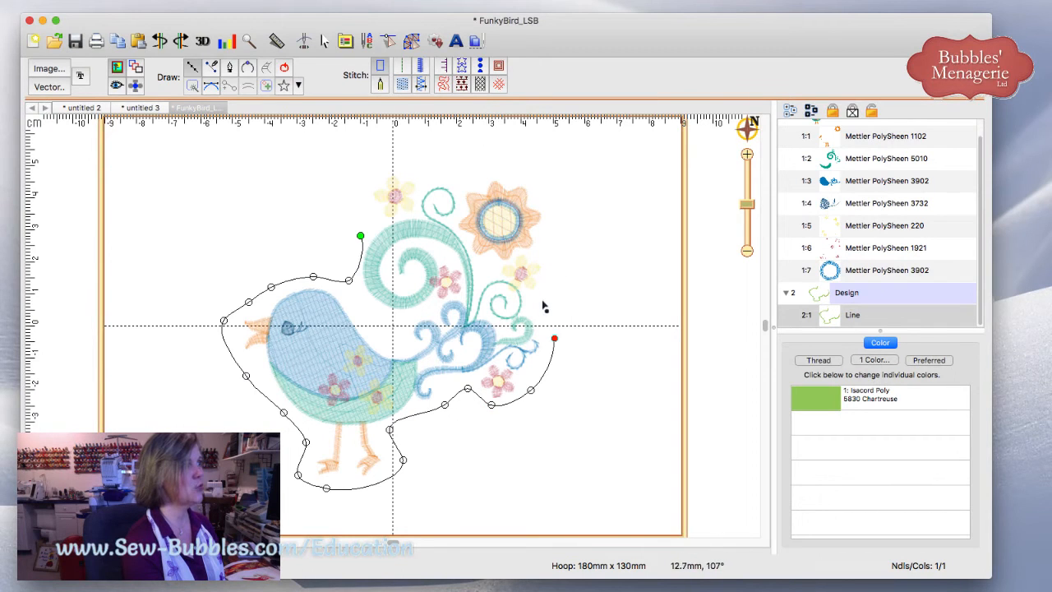
Step: Finish the outline up past the large orange flower and over the uppermost yellow flower, and close it into a single shape
left_click(542, 299)
left_click(558, 256)
left_click(551, 205)
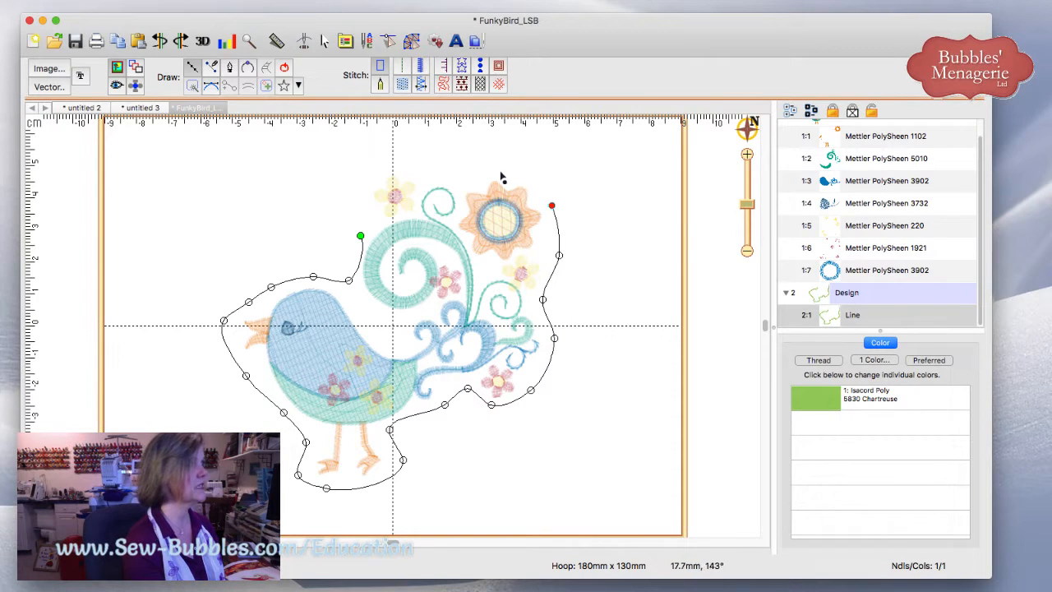
left_click(506, 170)
left_click(465, 170)
left_click(429, 168)
left_click(384, 156)
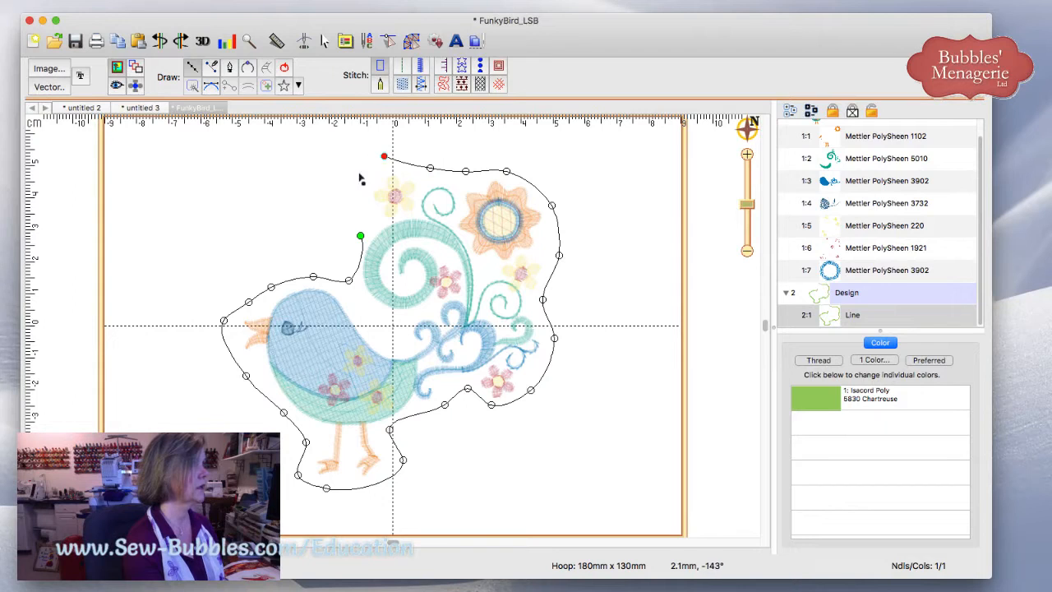
left_click(346, 200)
key("Return")
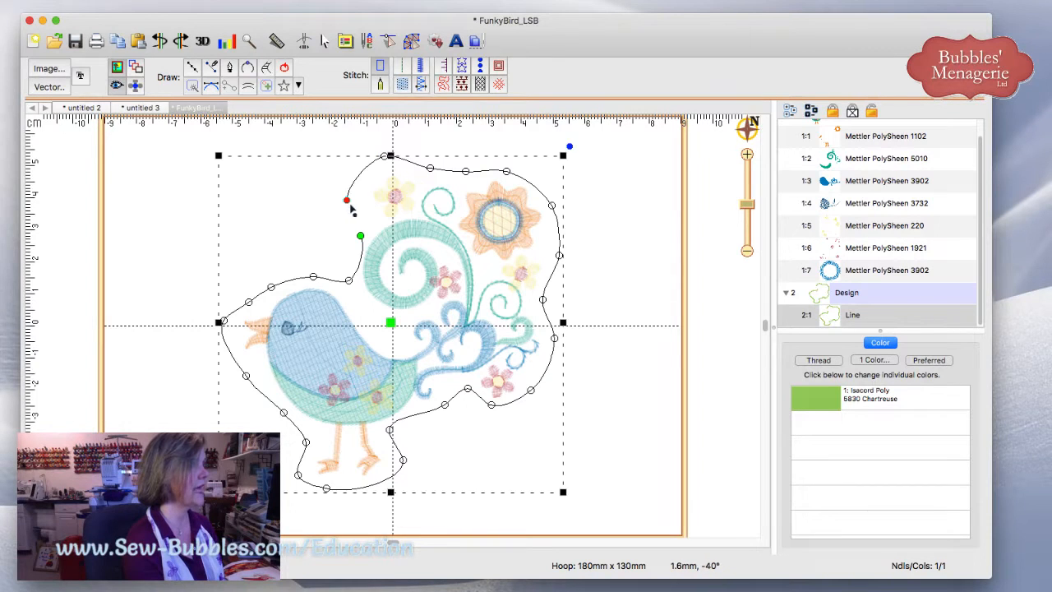
left_click(285, 68)
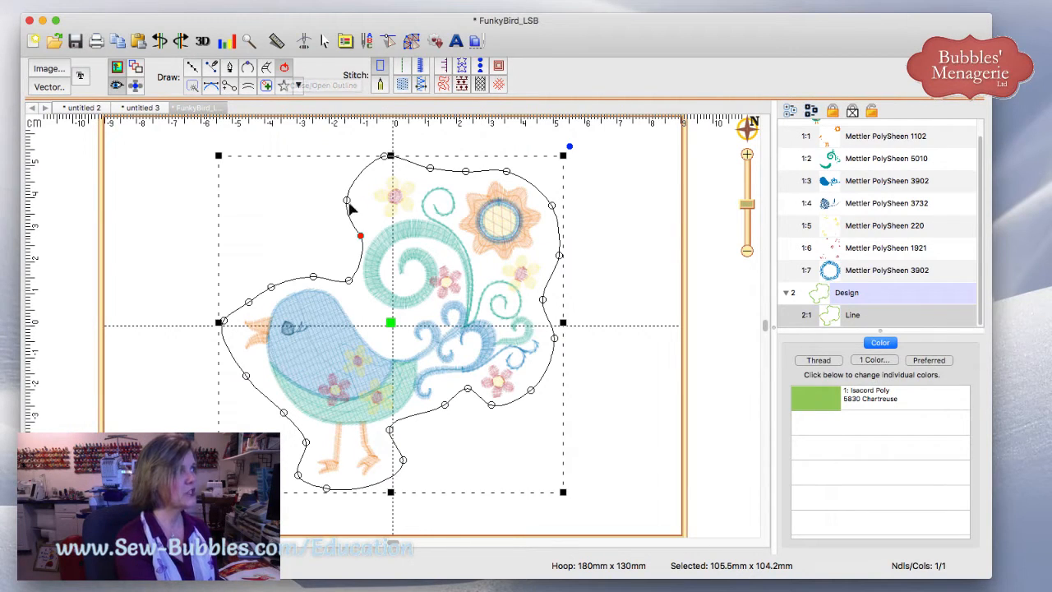
Step: Move the outline's points near the uppermost yellow flower, the beak and the rear foot closer to the bird
left_click_drag(346, 200, 384, 167)
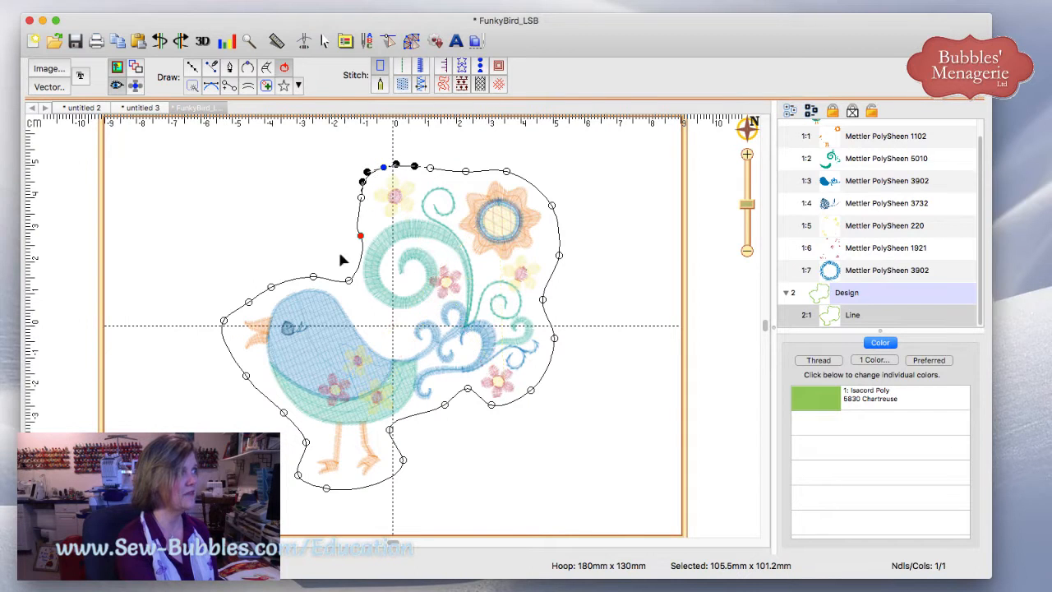
mouse_move(223, 320)
left_mouse_down()
mouse_move(234, 328)
mouse_move(226, 320)
left_mouse_up()
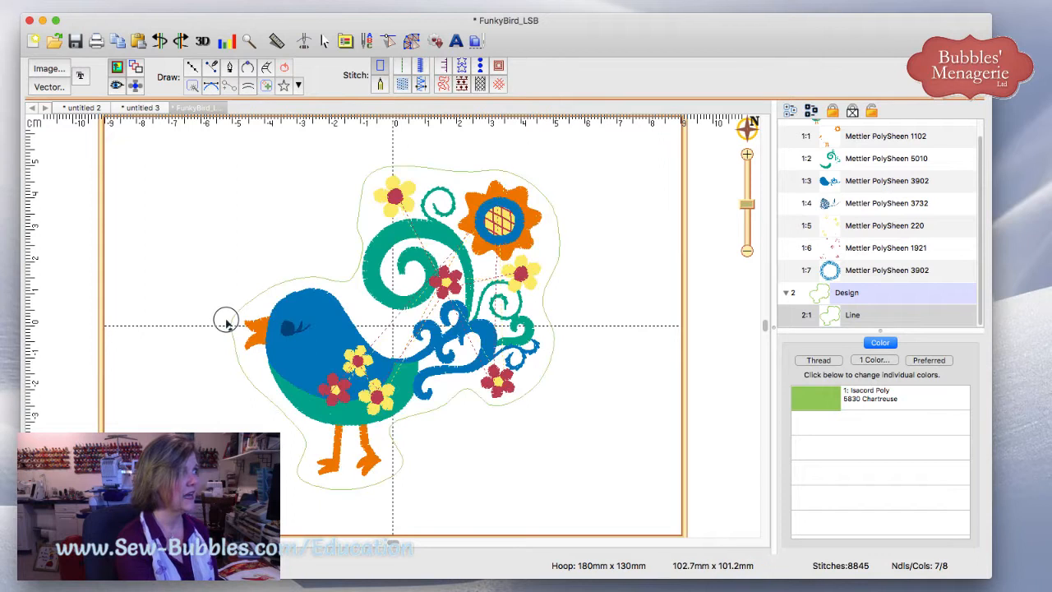
left_click(226, 320)
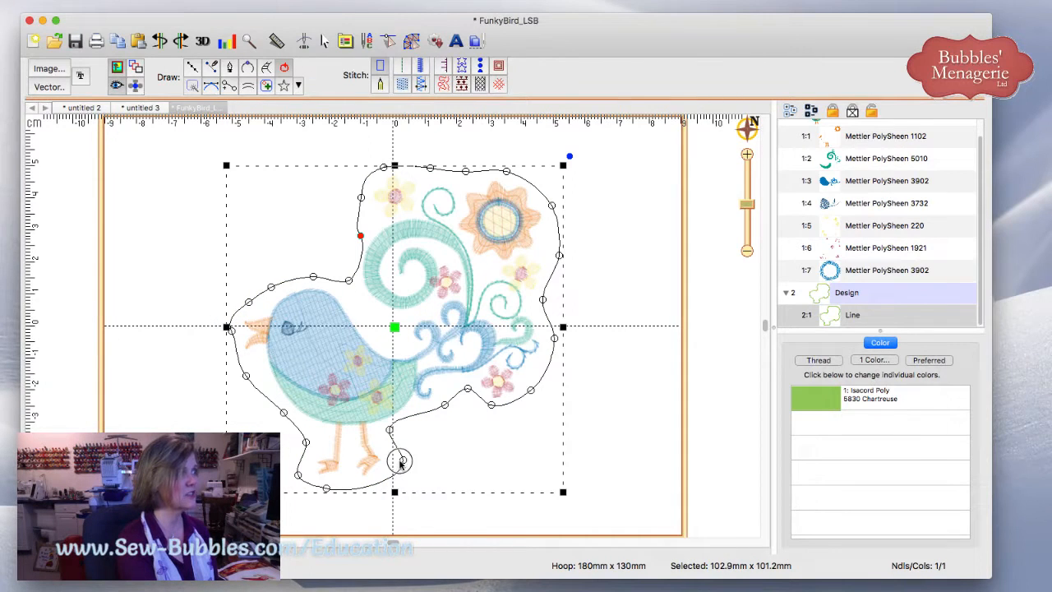
left_click(396, 461)
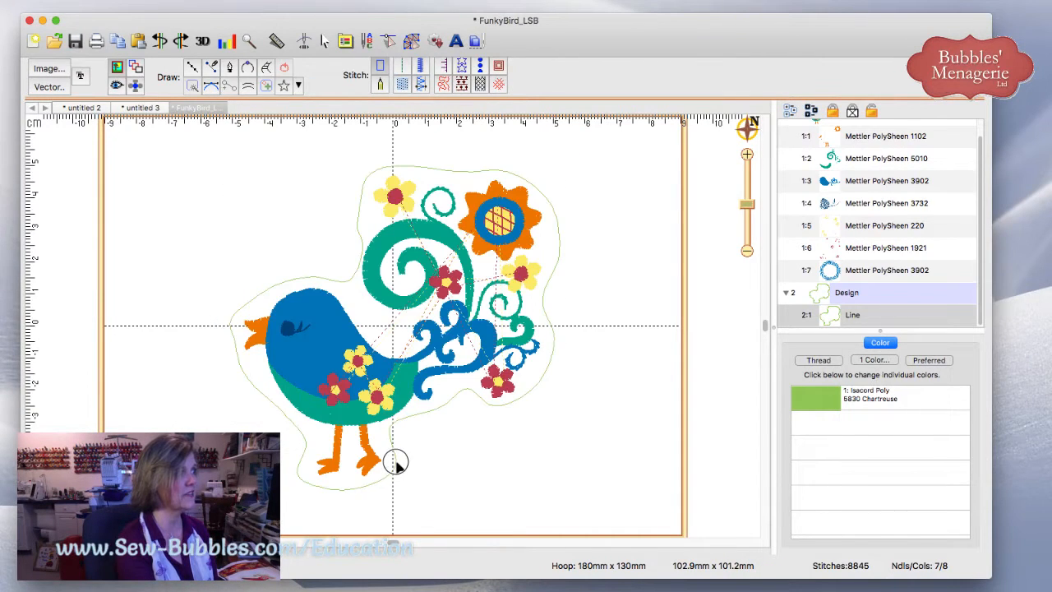
left_click(543, 299)
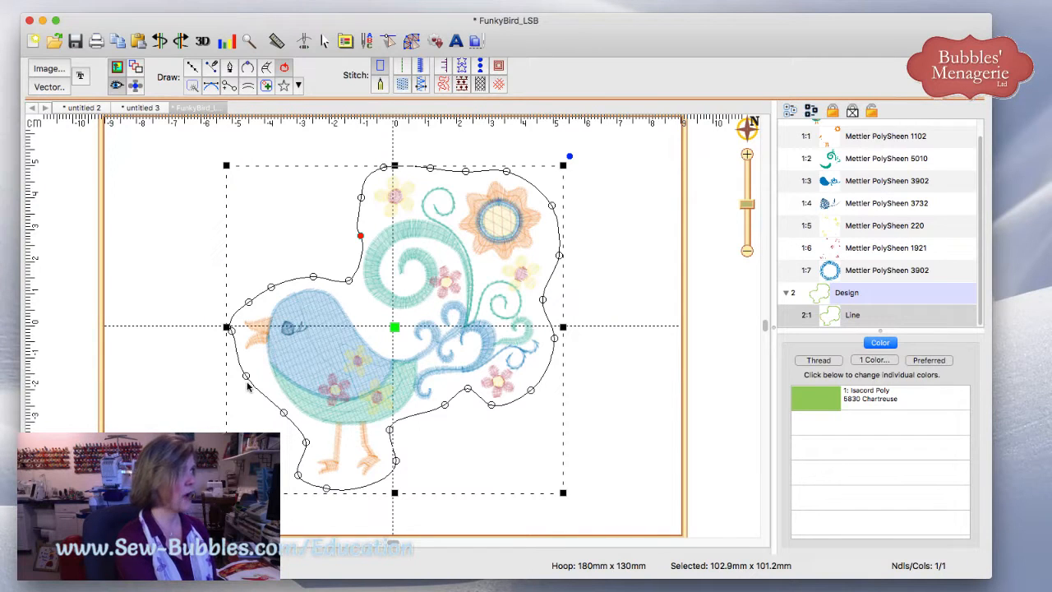
Step: Move the outline point below the beak inward, adjust its curve handle to reshape the line along the breast, and deselect the outline
mouse_move(246, 378)
left_mouse_down()
mouse_move(240, 348)
mouse_move(236, 361)
left_mouse_up()
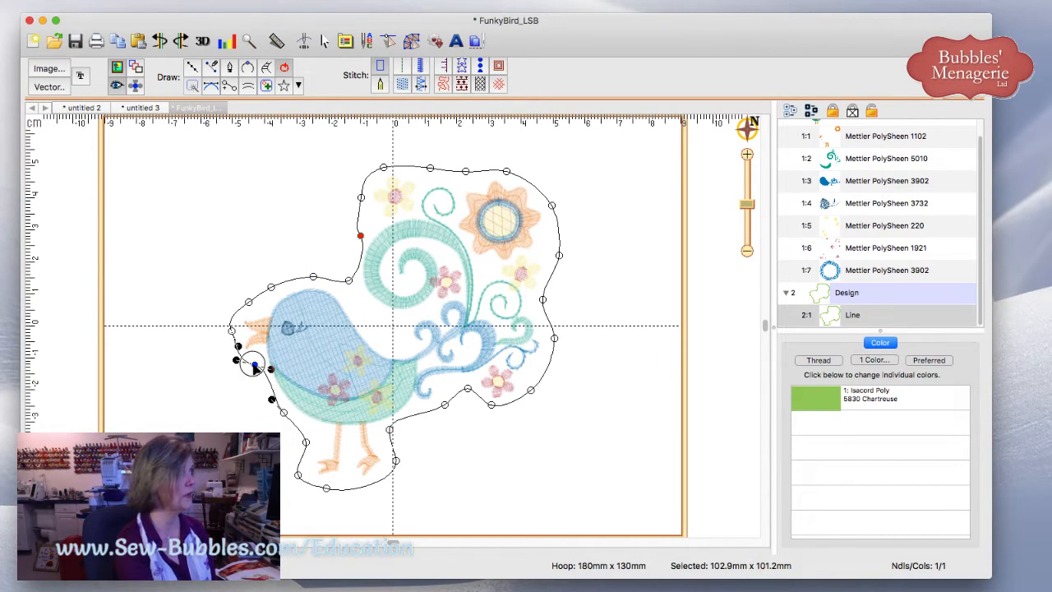
right_click(253, 363)
left_click(273, 381)
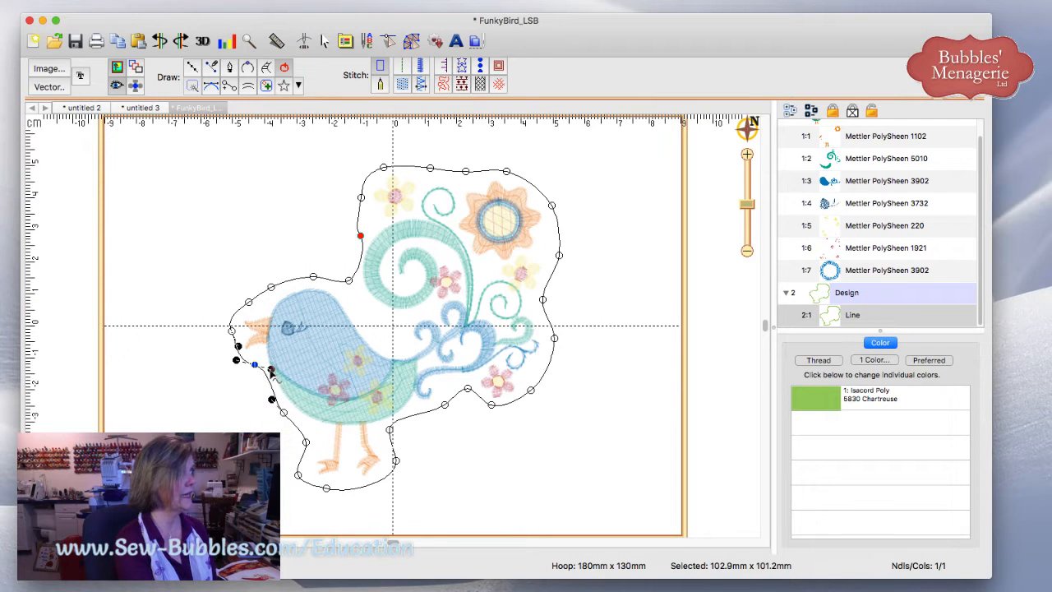
left_click_drag(271, 369, 257, 377)
left_click(232, 390)
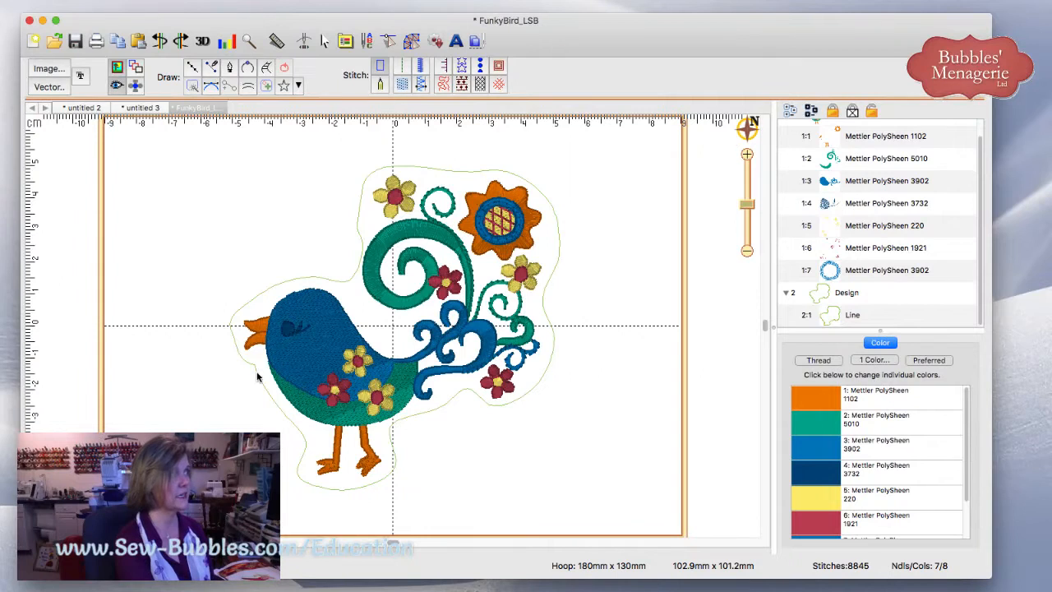
Step: Move the outline object around the bird to the first position in the stitching order, ahead of FunkyBird_LSB
left_click(256, 371)
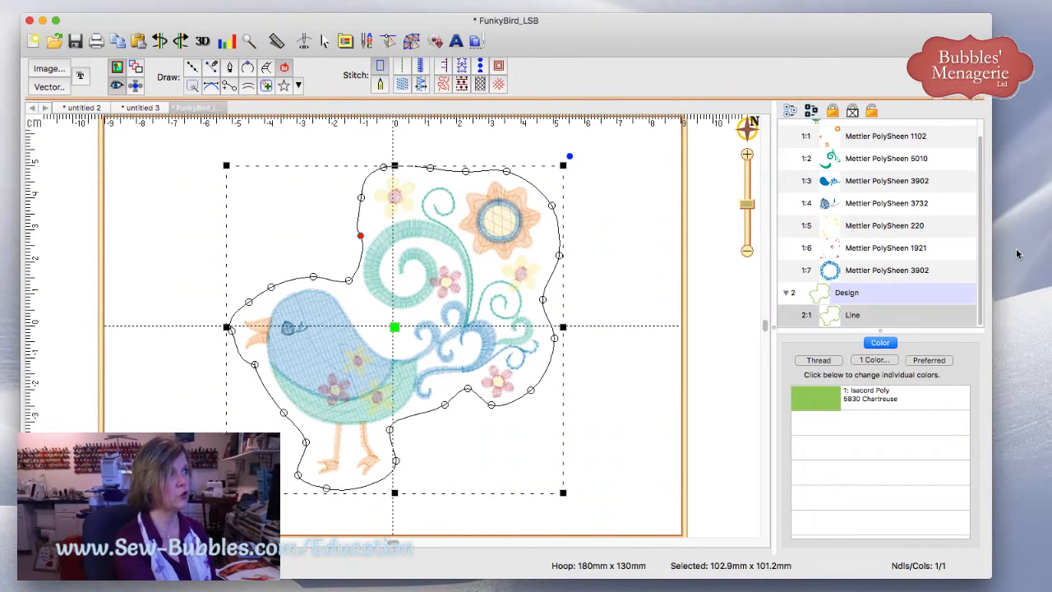
scroll(983, 265, "up", 1)
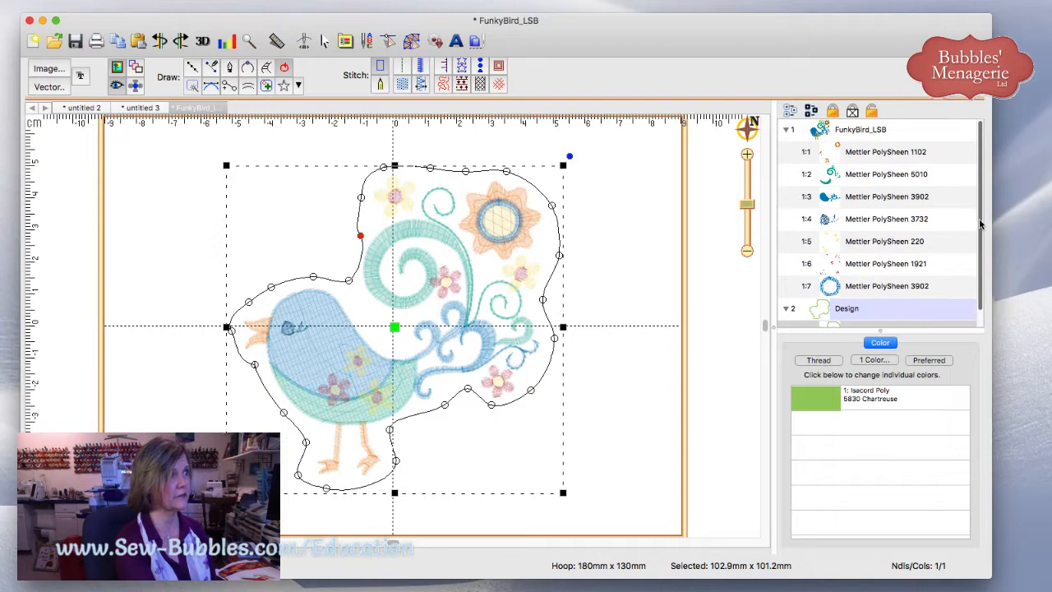
left_click(786, 129)
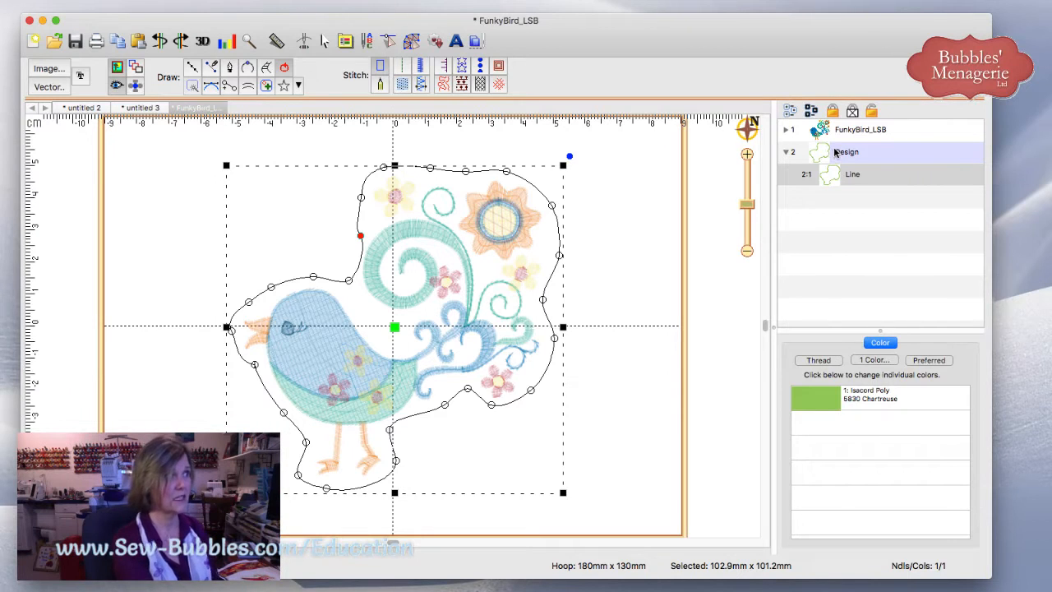
right_click(836, 153)
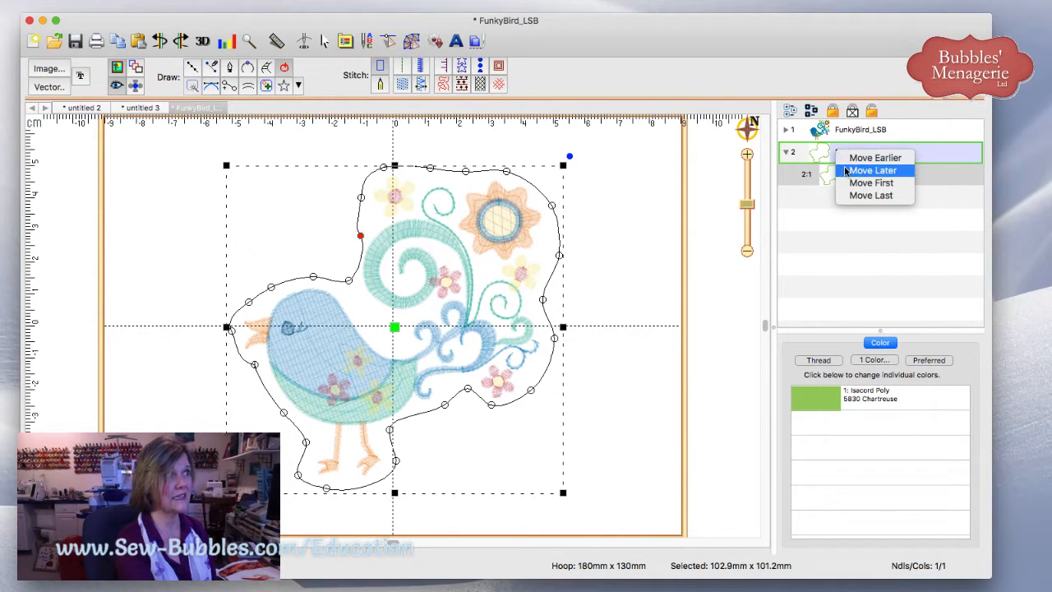
left_click(847, 182)
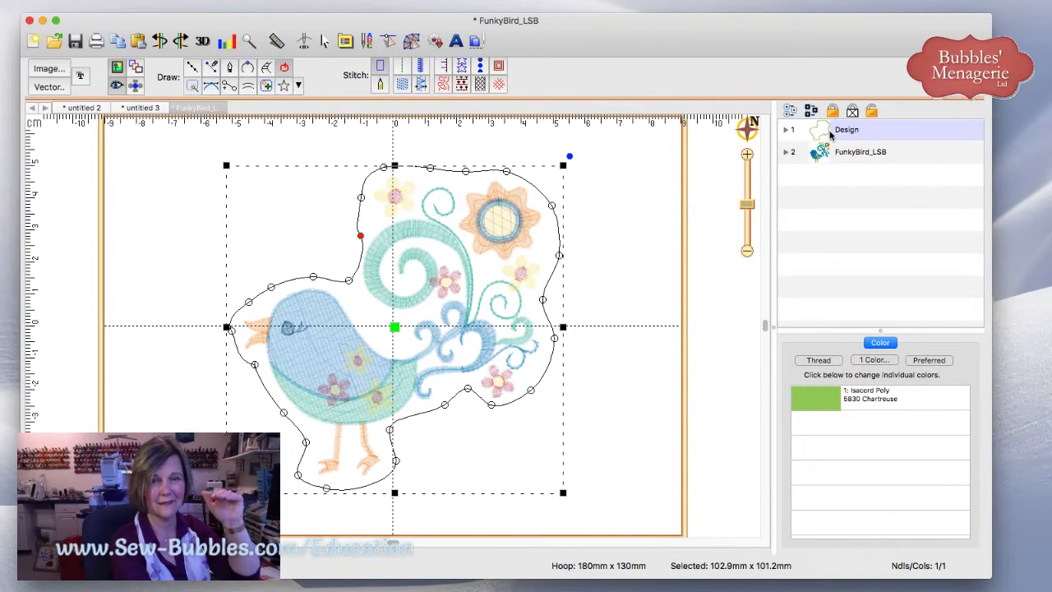
Step: Convert the outline around the bird to a fill and set its density to 15.0 pt
left_click(786, 131)
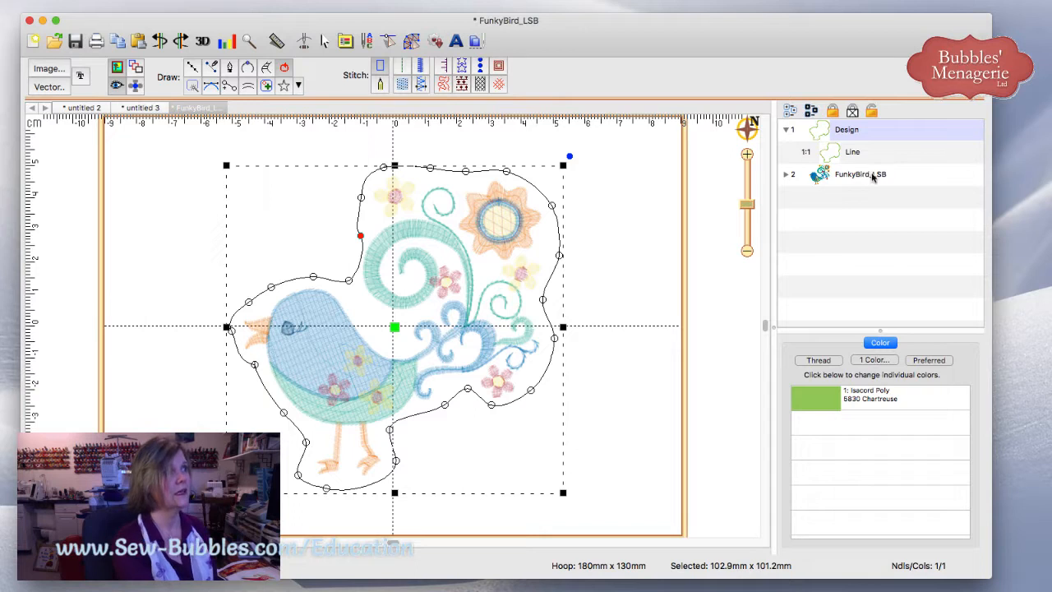
left_click(836, 156)
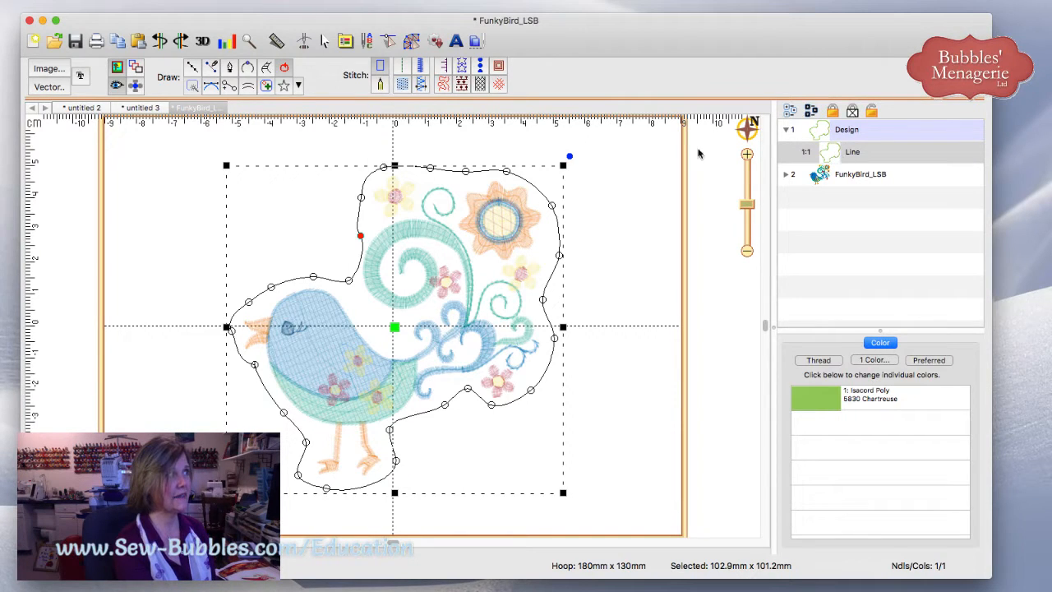
left_click(402, 86)
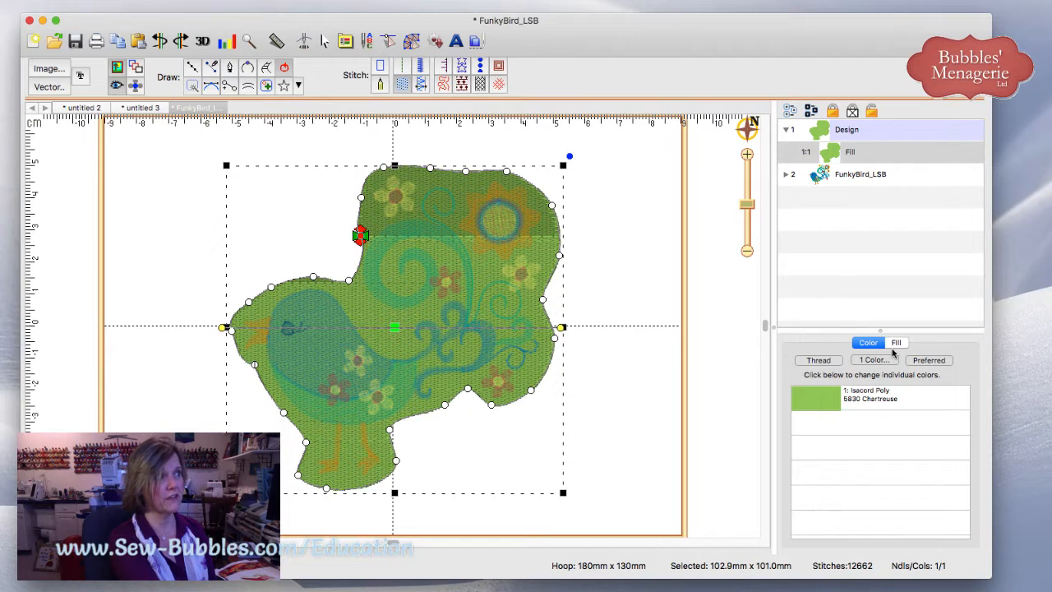
left_click(895, 343)
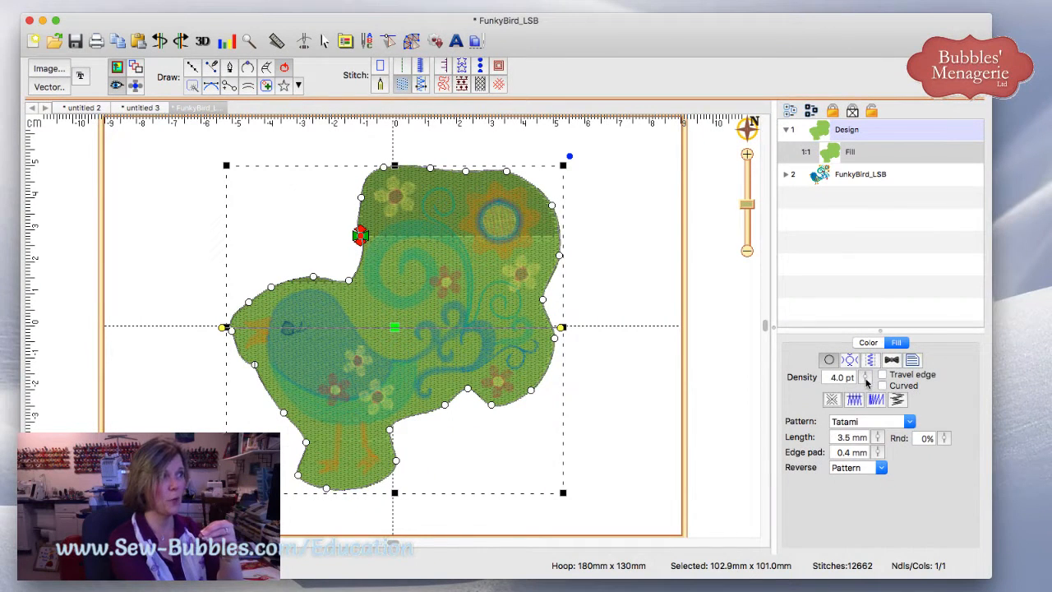
left_click(864, 378)
left_click_drag(865, 382, 866, 278)
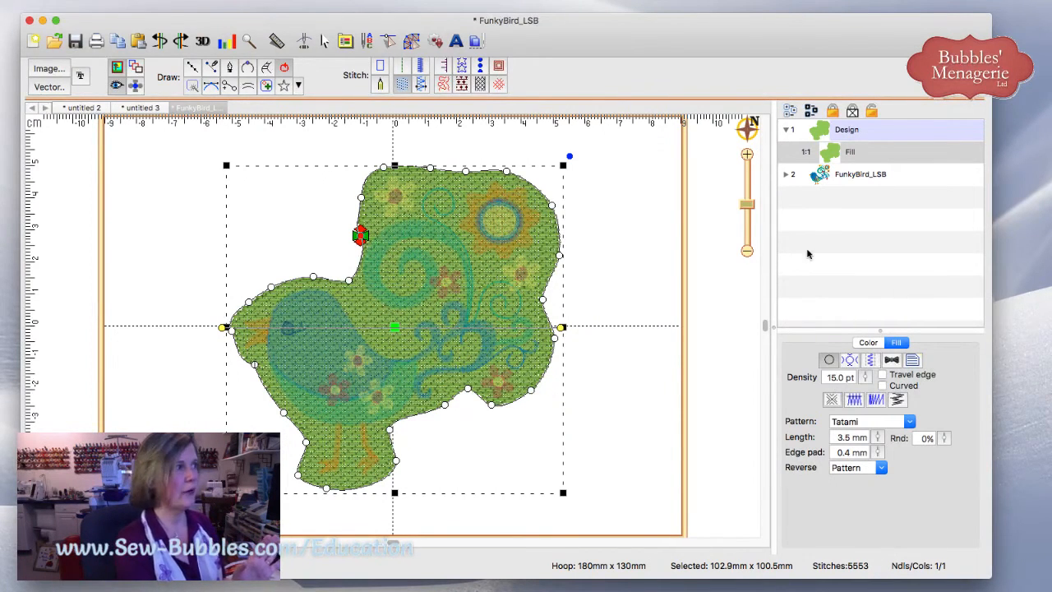
Step: Turn off the Contour and Perpendicular underlay for the green fill and inspect the remaining stitches up close
left_click_drag(747, 207, 747, 182)
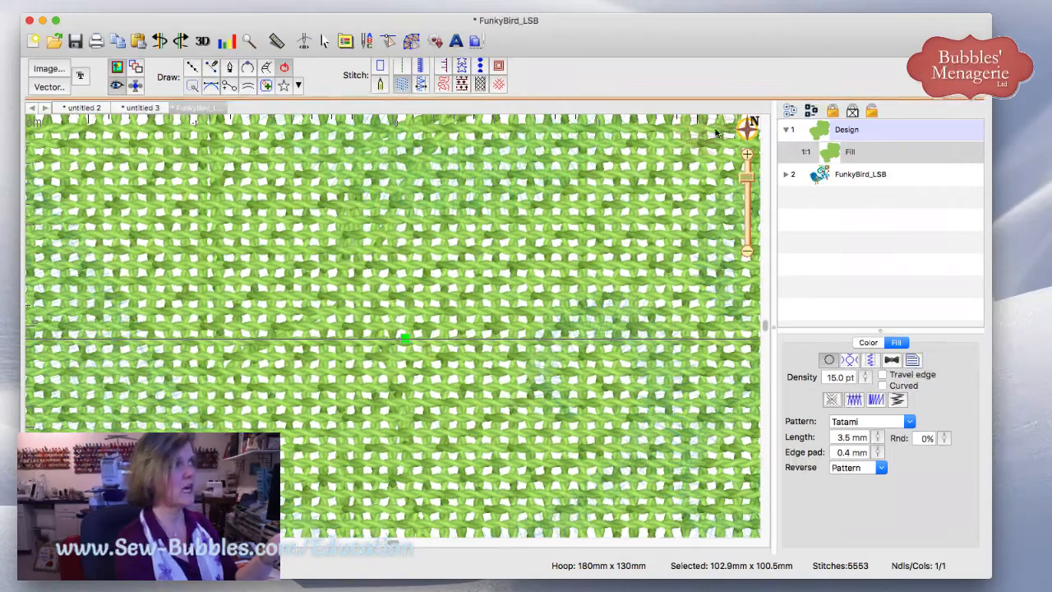
left_click_drag(746, 176, 747, 205)
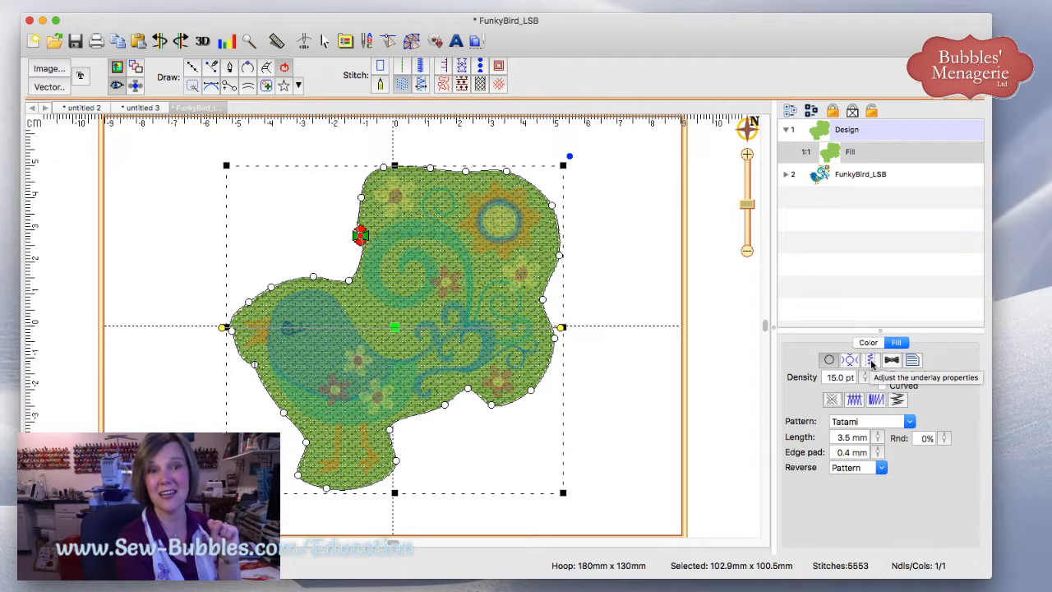
left_click(873, 361)
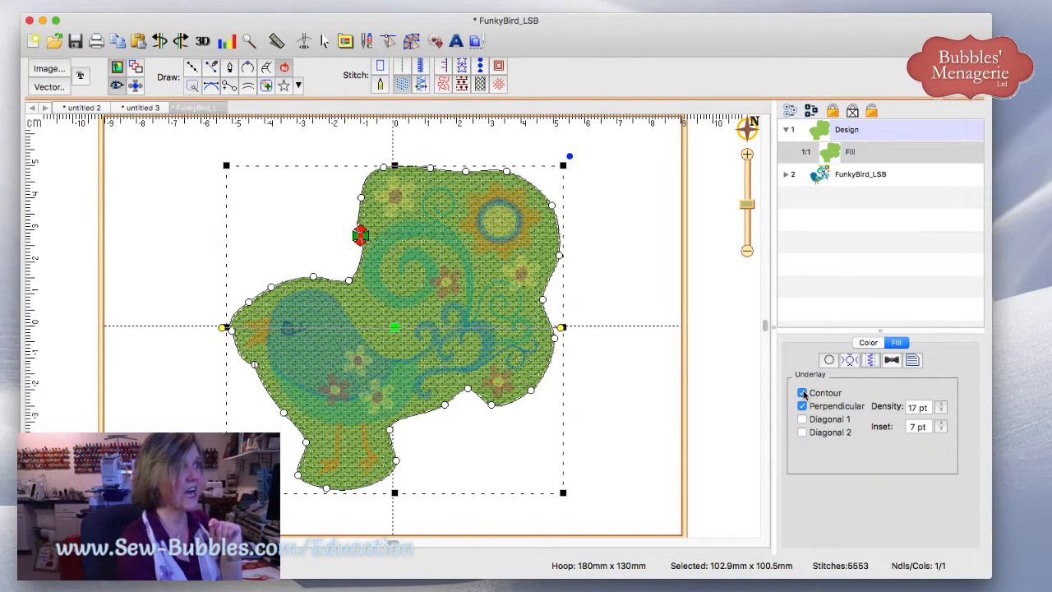
left_click(801, 394)
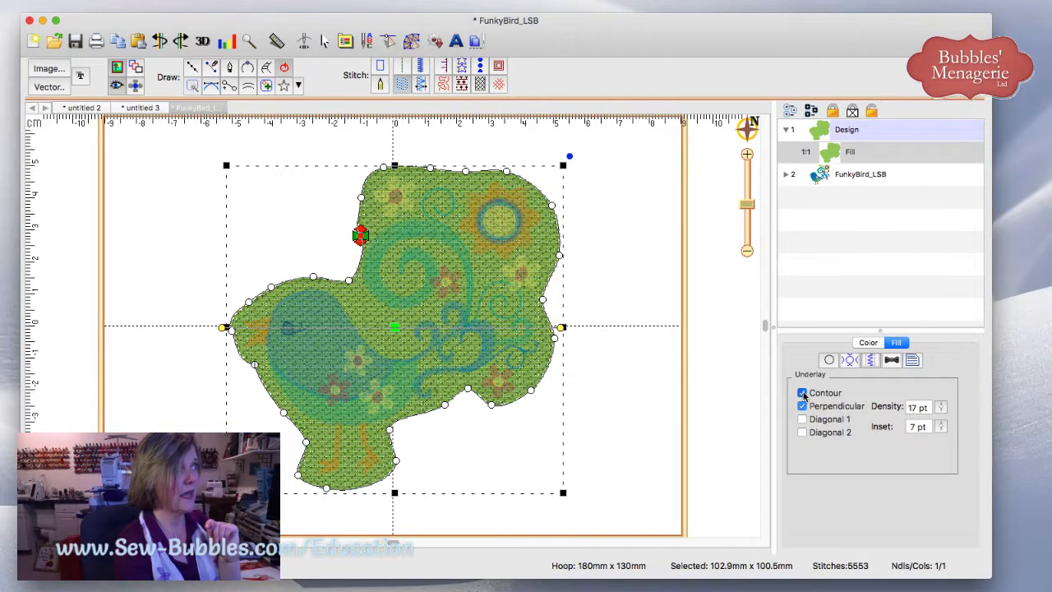
left_click(802, 406)
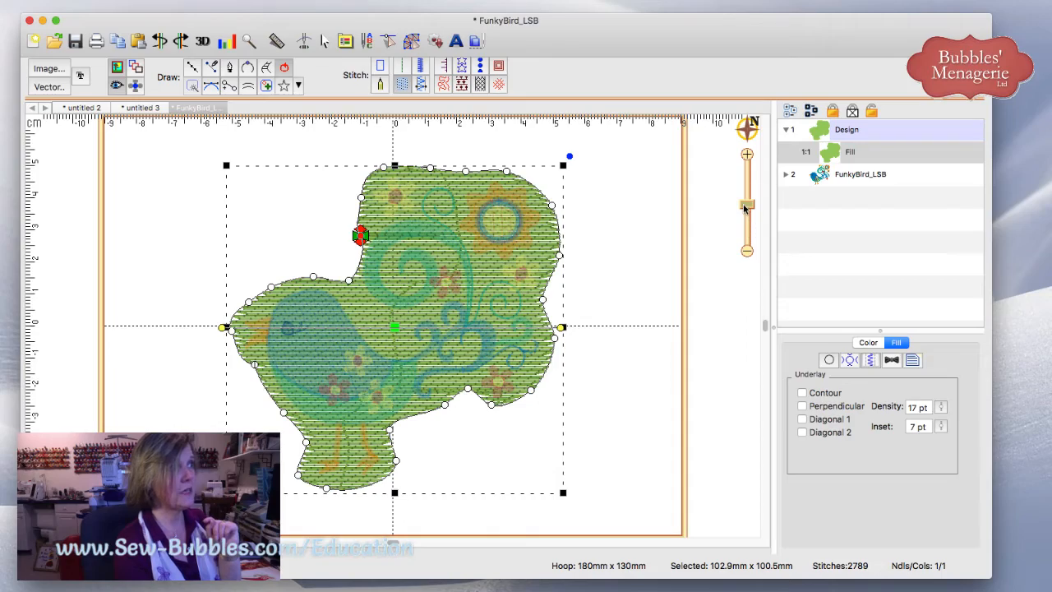
left_click_drag(745, 205, 746, 194)
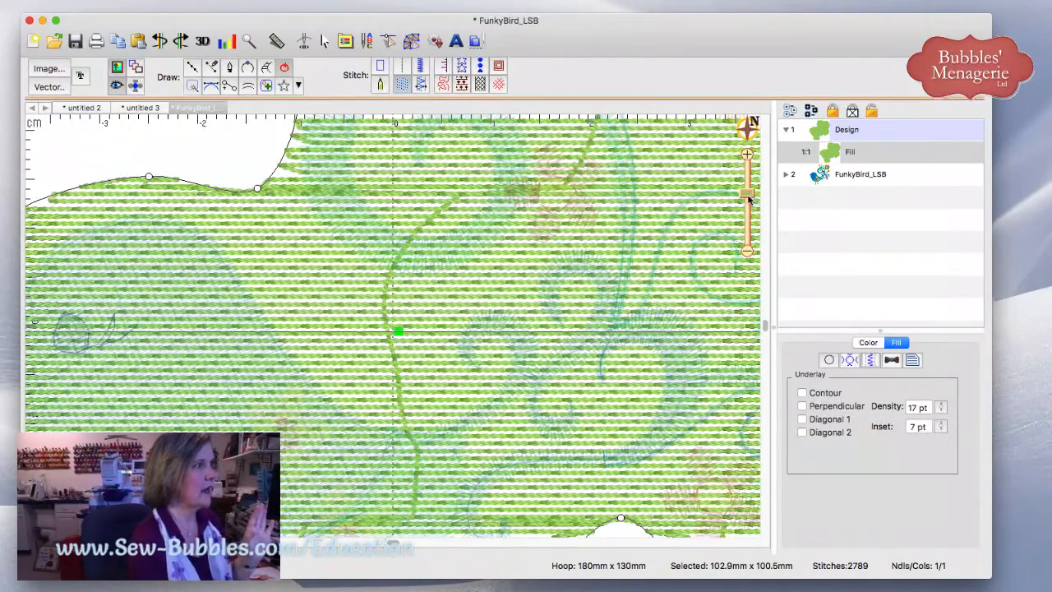
left_click_drag(747, 197, 747, 209)
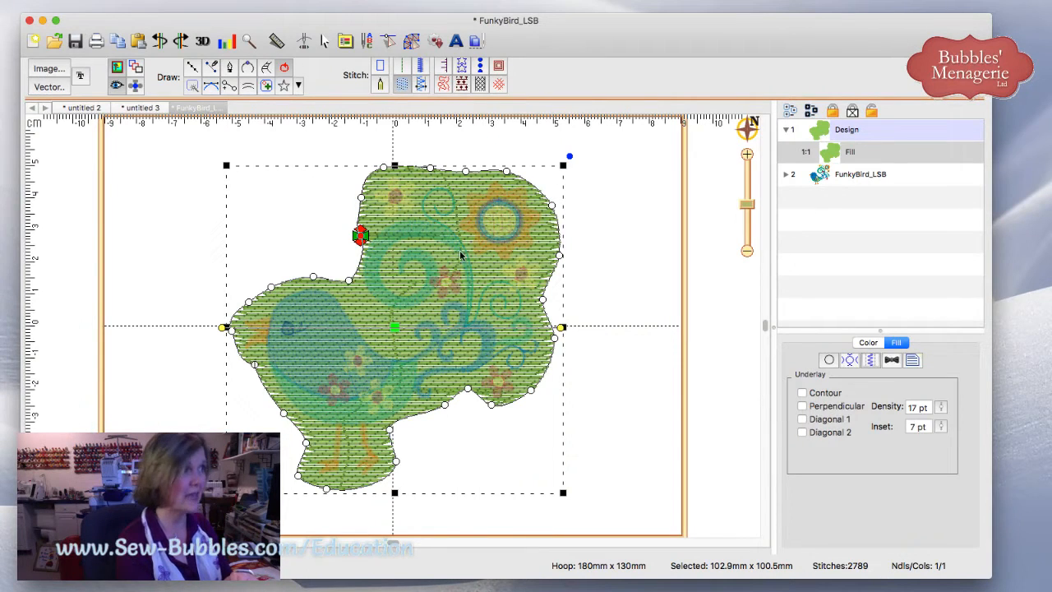
left_click(828, 360)
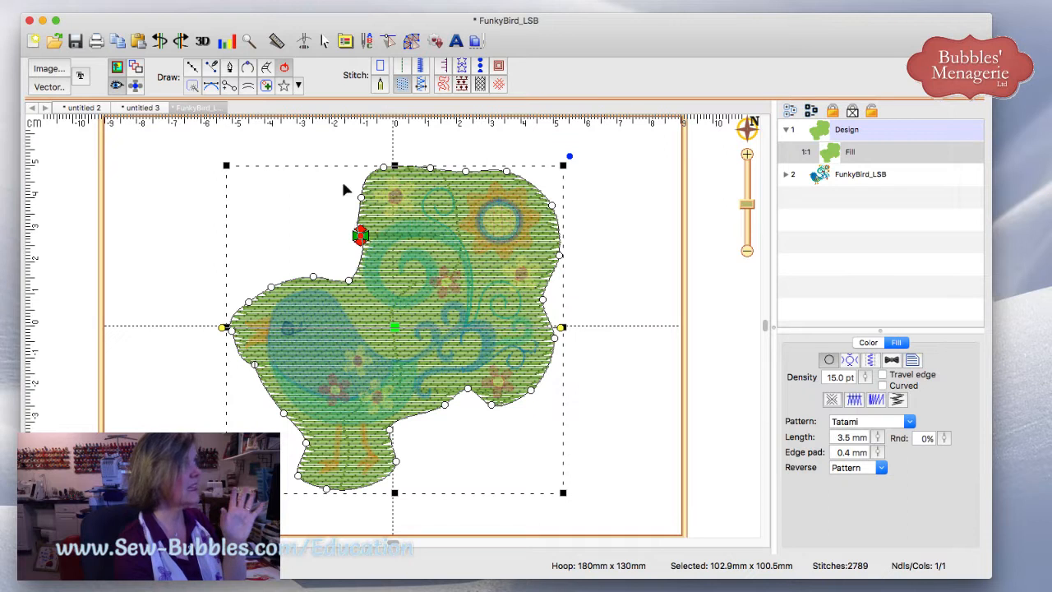
Step: Simulate the stitch-out from the start of the green fill through the first orange parts, and return to object editing
left_click(304, 42)
left_click(198, 66)
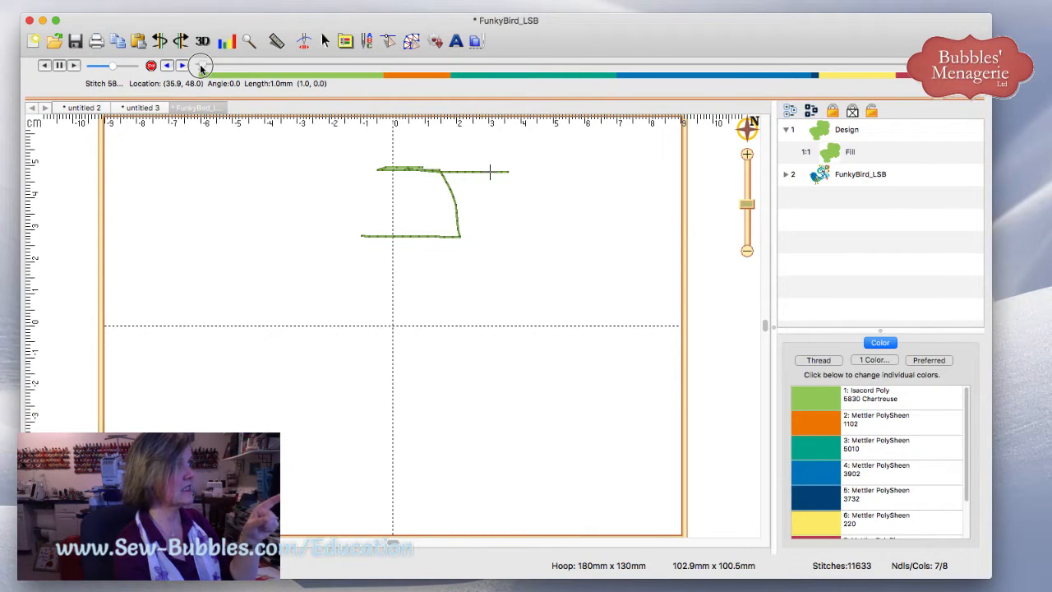
left_click_drag(200, 65, 411, 76)
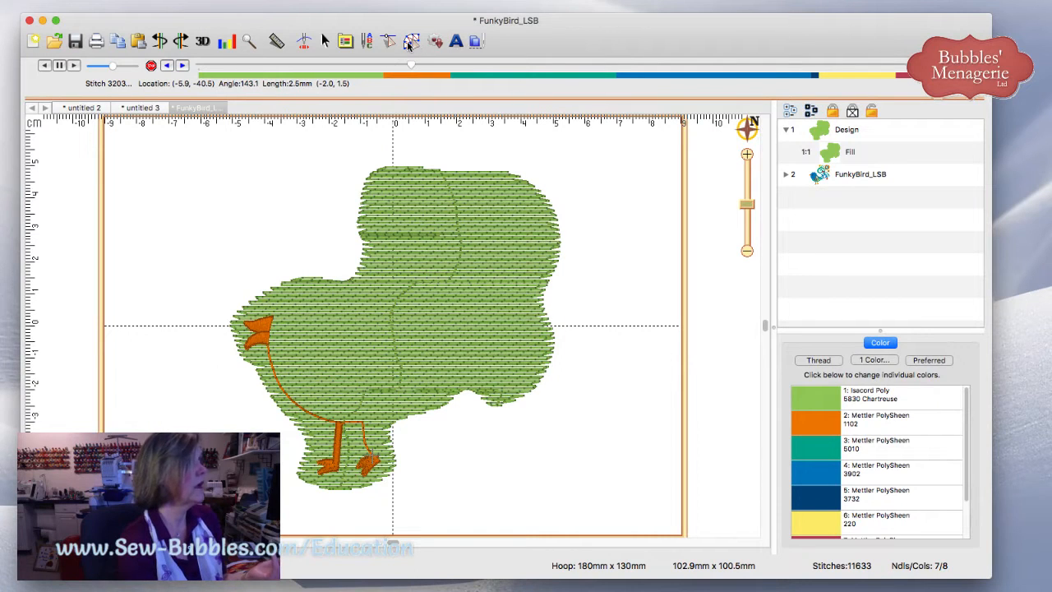
left_click(409, 44)
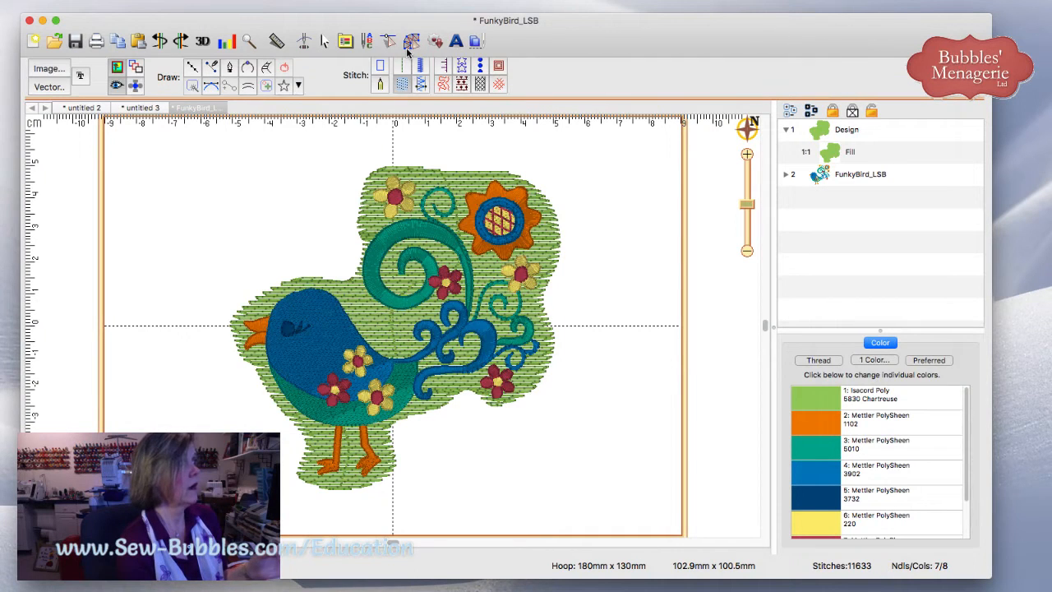
Step: Move the green fill's start point to its upper edge above the uppermost yellow flower and its end point to the edge beneath the feet
left_click(460, 183)
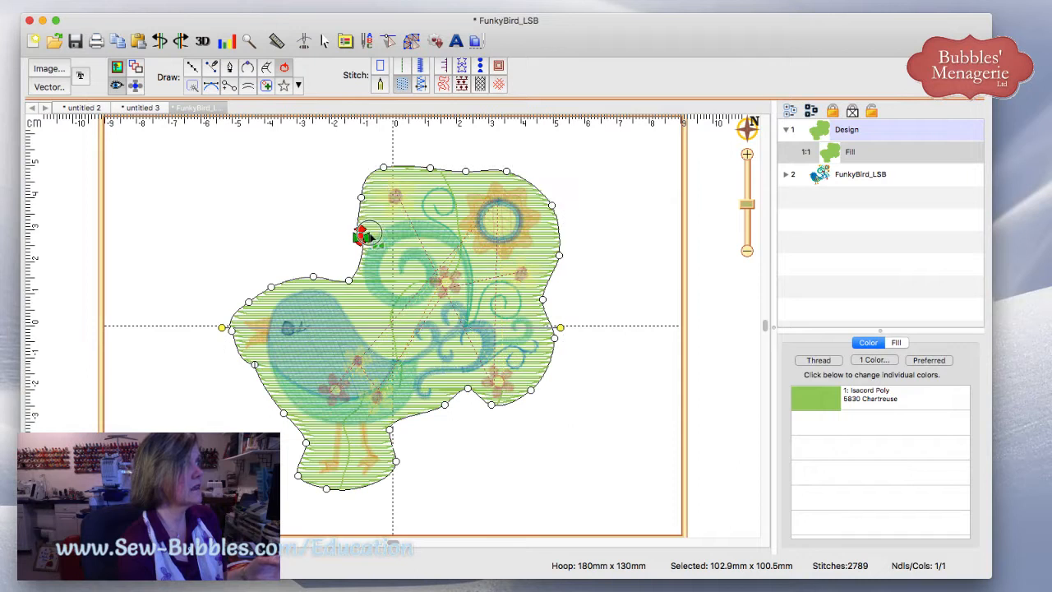
left_click_drag(366, 238, 384, 165)
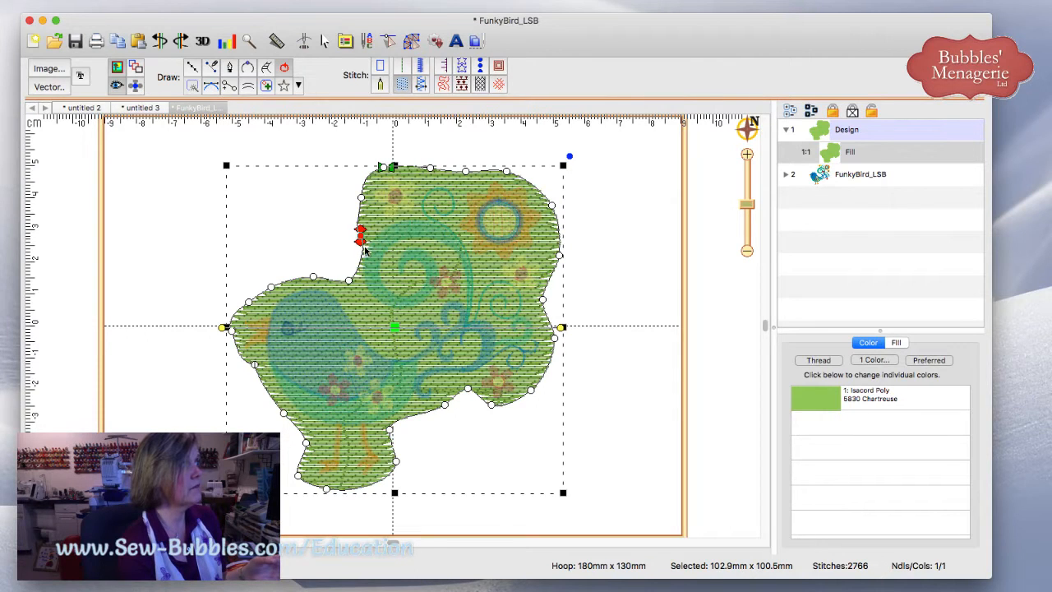
mouse_move(360, 237)
left_mouse_down()
mouse_move(364, 411)
mouse_move(335, 510)
mouse_move(336, 497)
left_mouse_up()
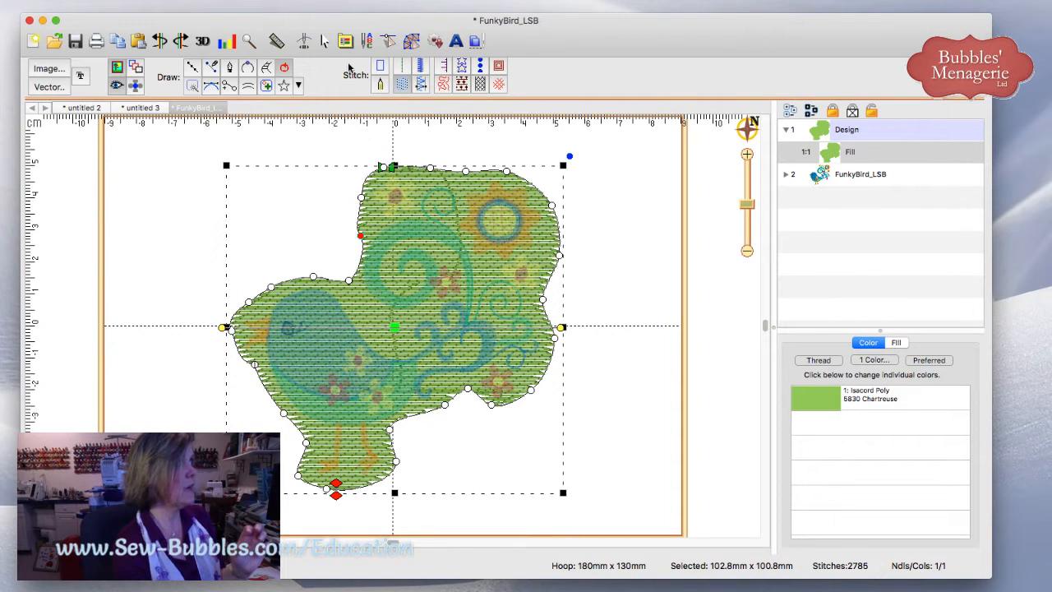
Step: Replay the stitch-out of the green fill to check its travel path with the relocated start and end points
left_click(302, 42)
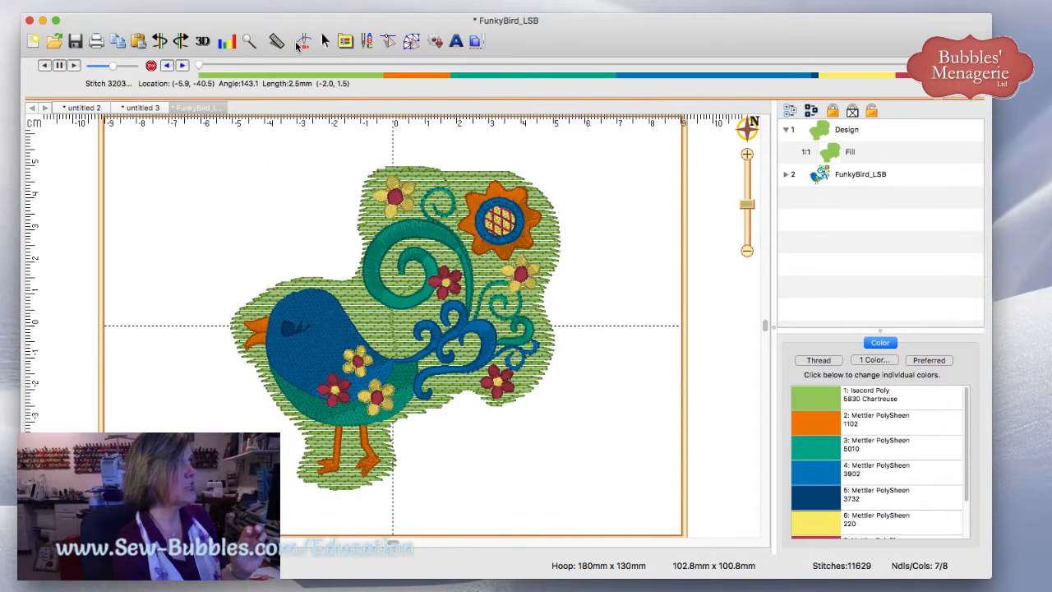
left_click(204, 65)
left_click_drag(203, 66, 402, 107)
left_click(204, 64)
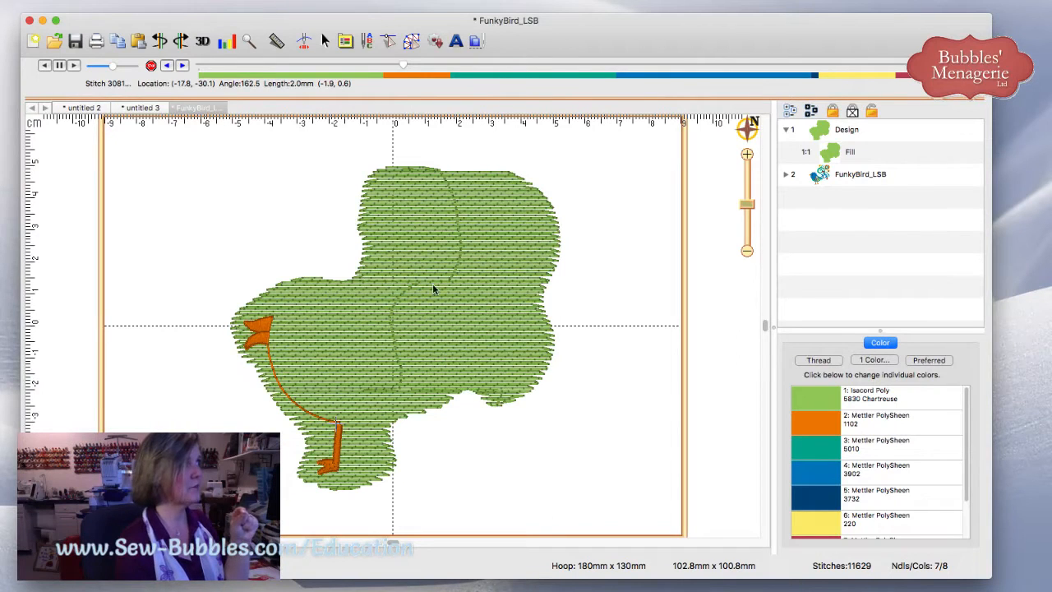
left_click(411, 43)
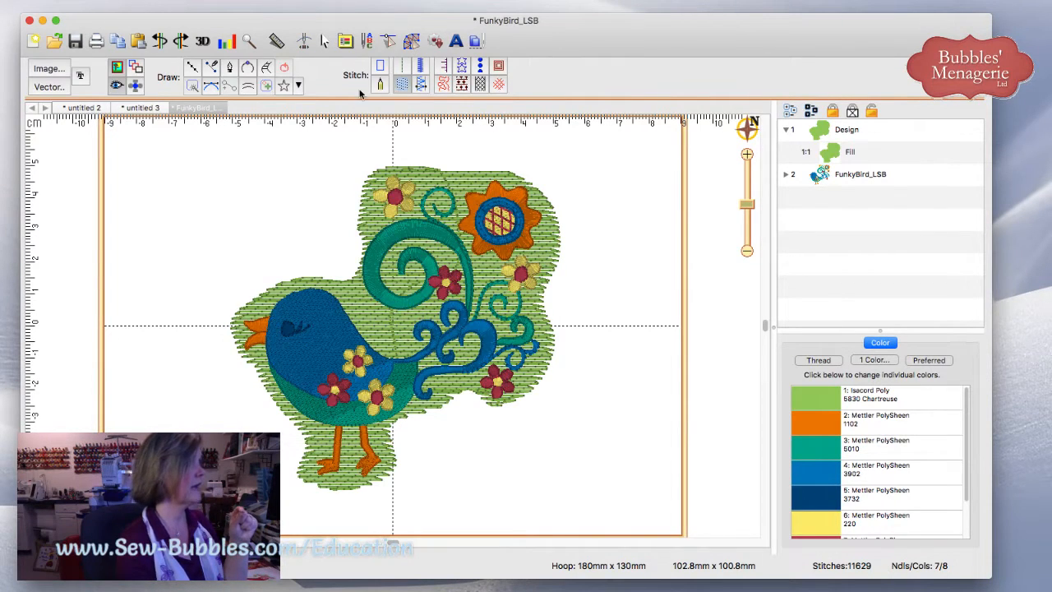
Step: Draw a four-point leaf-shaped fill about 22.5 × 35.3 mm in the empty area above the bird's beak and close it
left_click(191, 68)
left_click(189, 160)
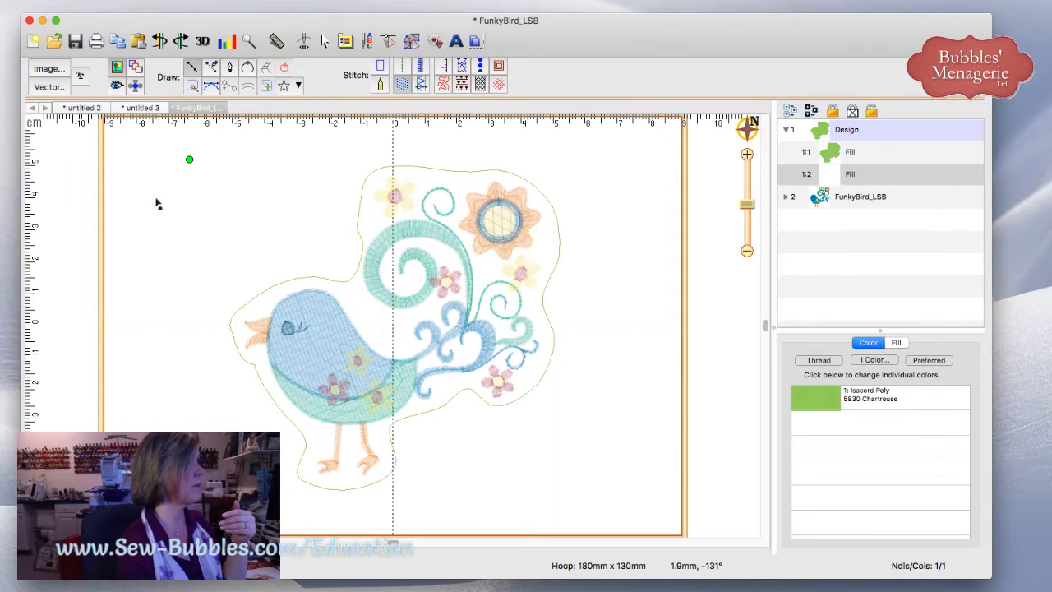
left_click(150, 202)
left_click(169, 274)
left_click(221, 224)
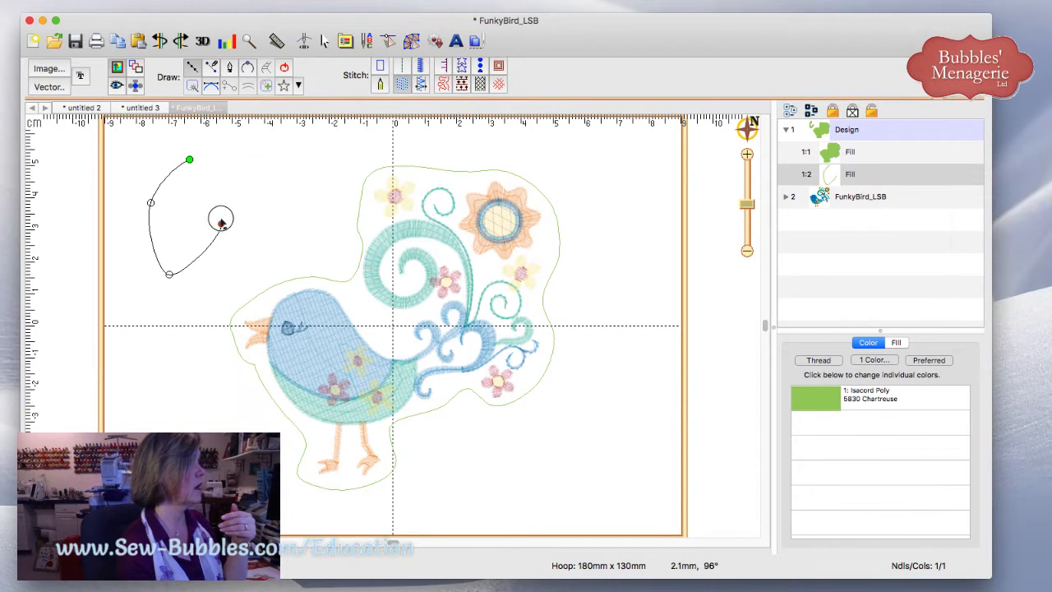
right_click(221, 218)
left_click(283, 67)
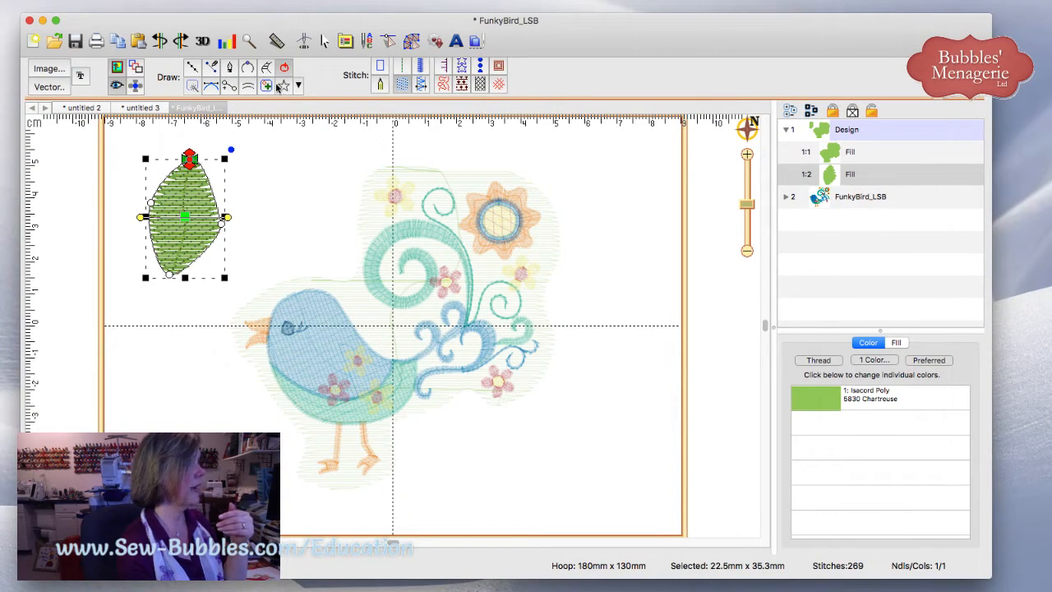
Step: Move the leaf shape's start point to its lower tip, opposite the end point
left_click(174, 294)
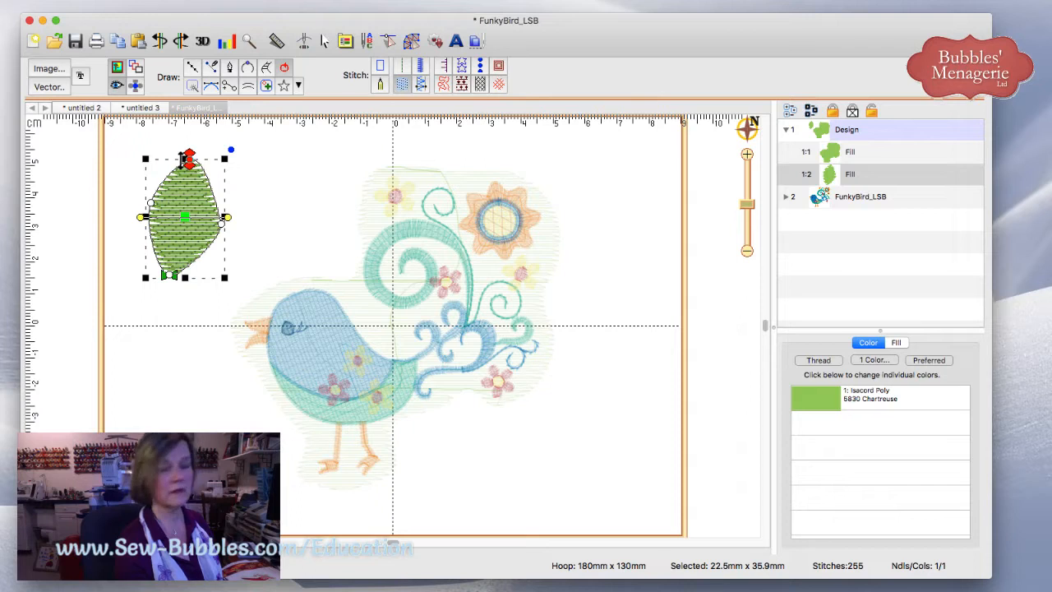
left_click(380, 327)
left_click(207, 221)
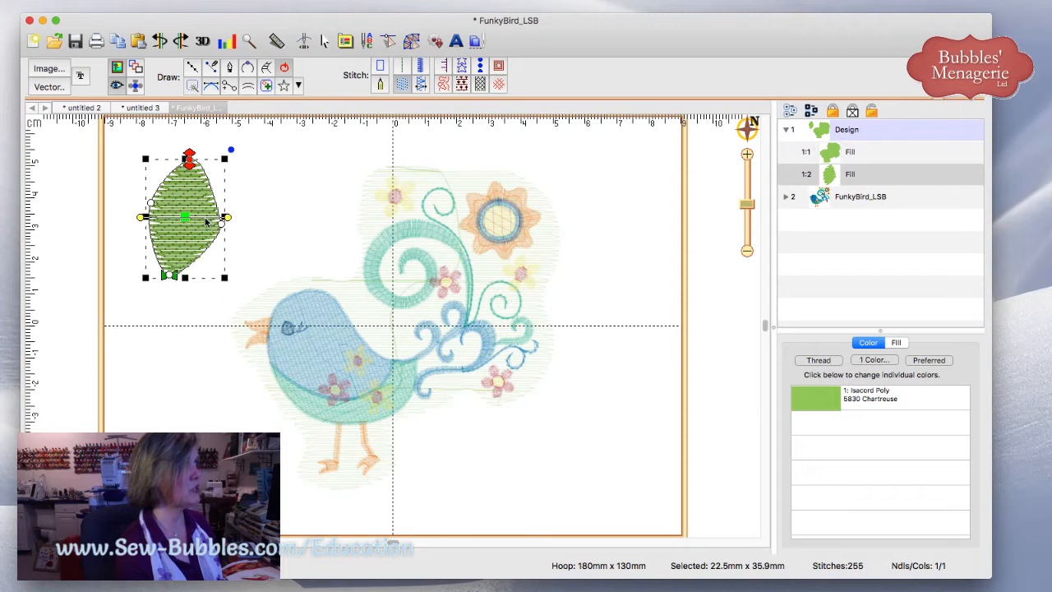
Step: Move the large green fill's end point to the outline corner near the front foot and tilt its stitch direction to a diagonal
left_click(397, 346)
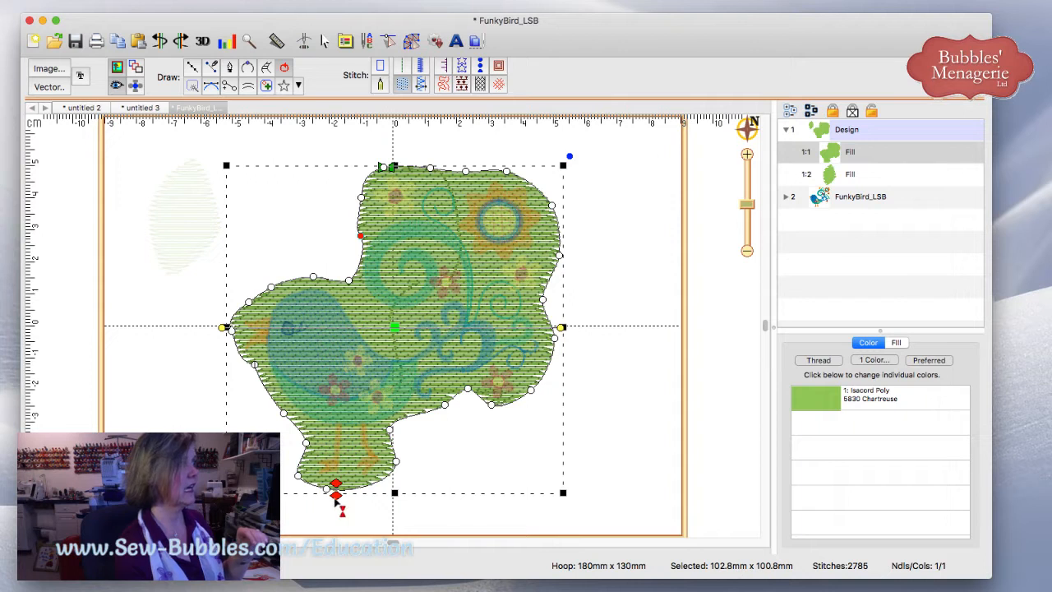
left_click_drag(336, 496, 297, 481)
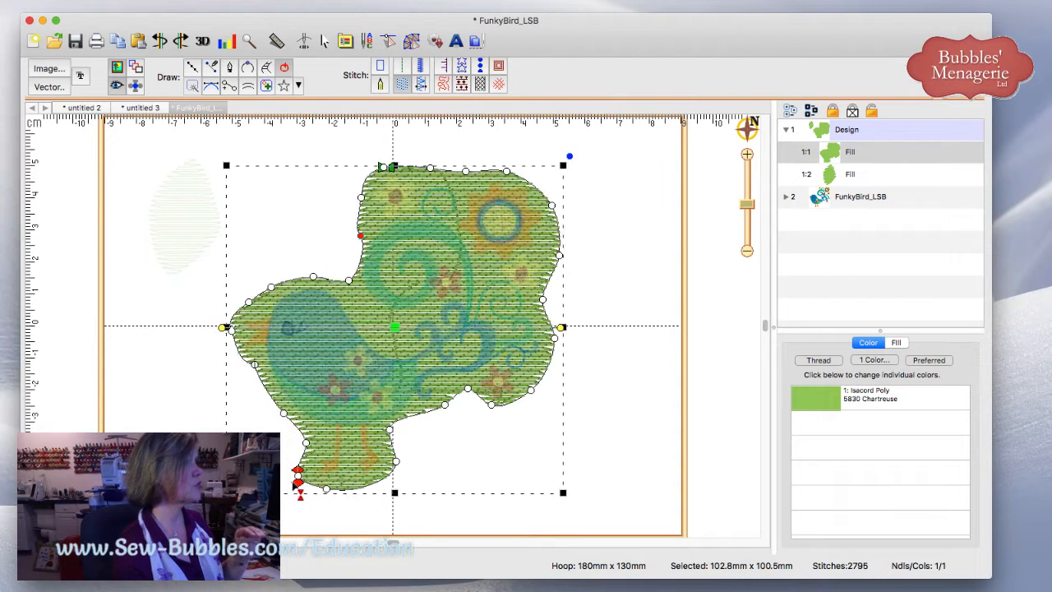
left_click_drag(561, 328, 522, 460)
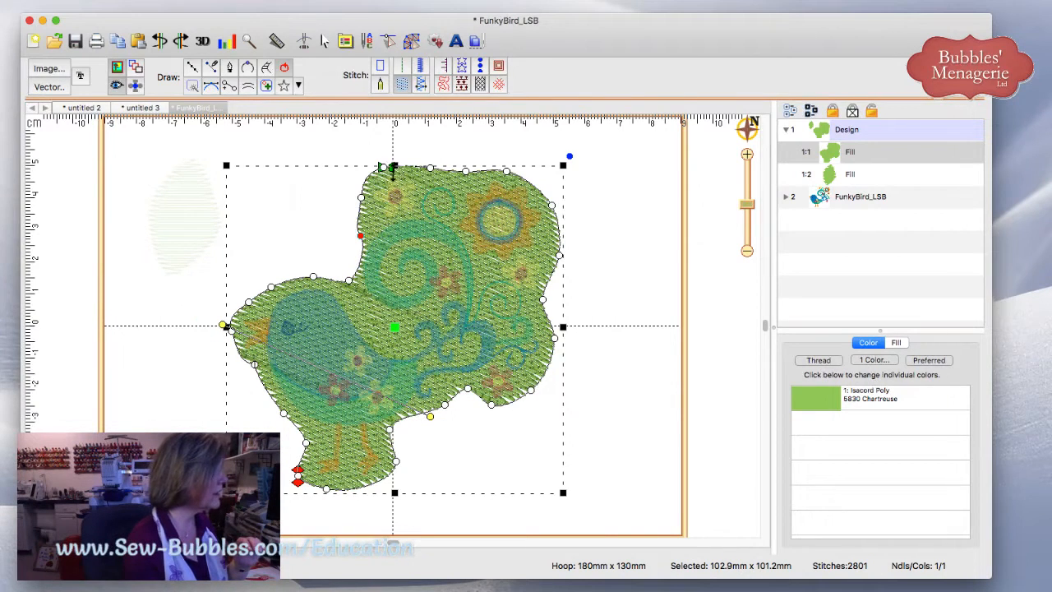
Step: Move the large green fill's start point to the upper outline above the orange flower and replay the stitch-out up to the orange stitching
left_click_drag(390, 169, 518, 175)
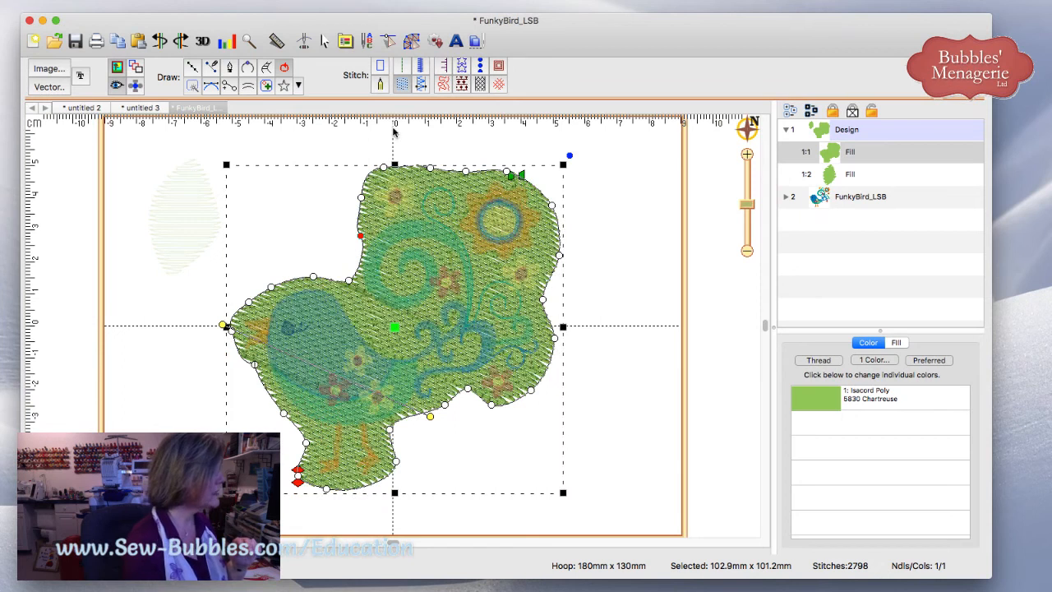
left_click(303, 41)
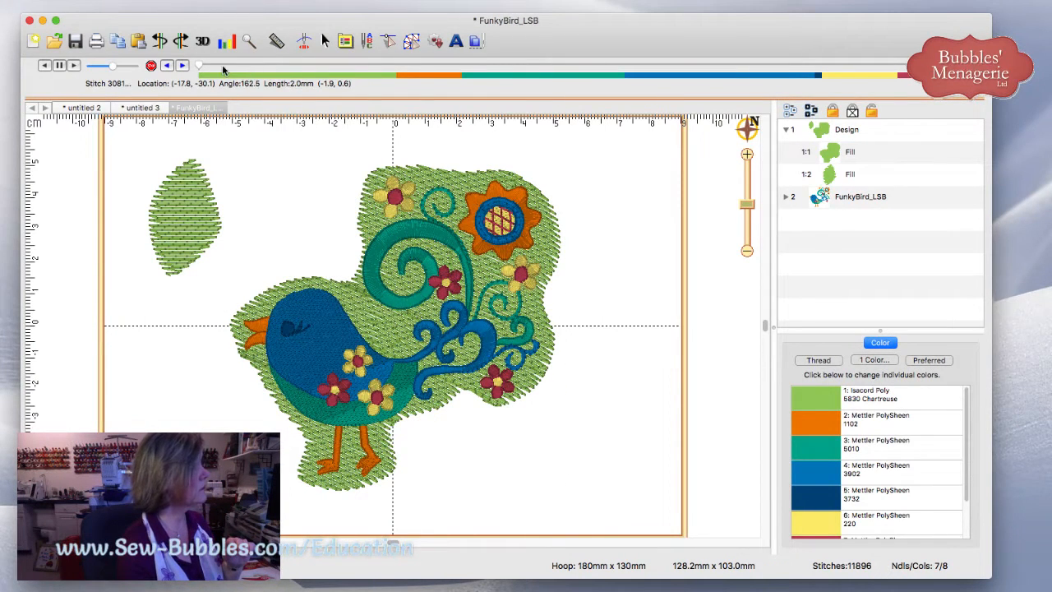
left_click_drag(197, 67, 411, 115)
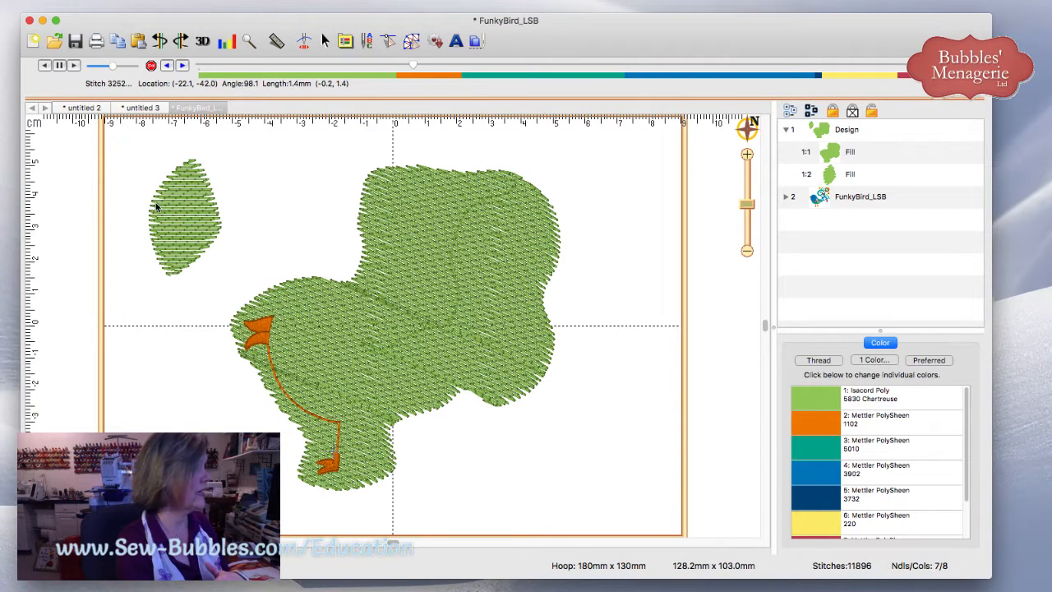
Step: Leave the stitch simulation and delete the leaf-shaped fill above the bird's beak
left_click(408, 41)
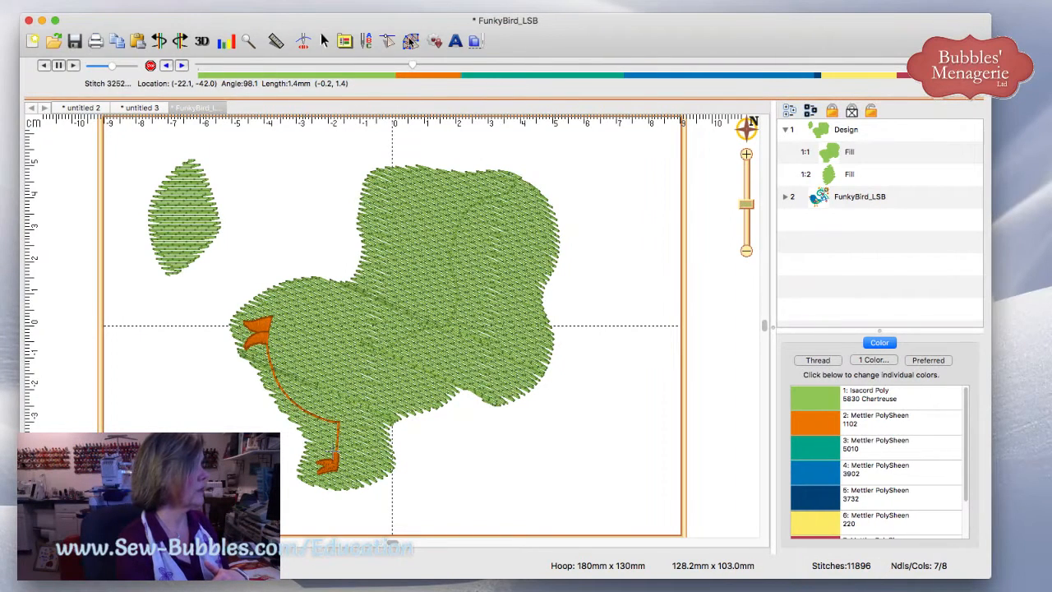
left_click(179, 202)
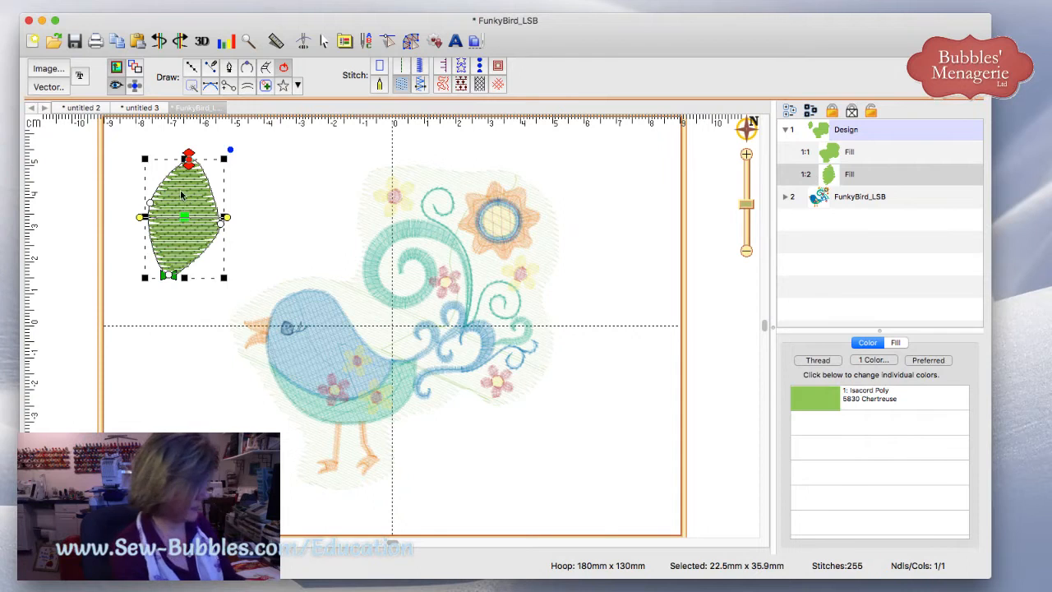
key("Delete")
left_click(630, 280)
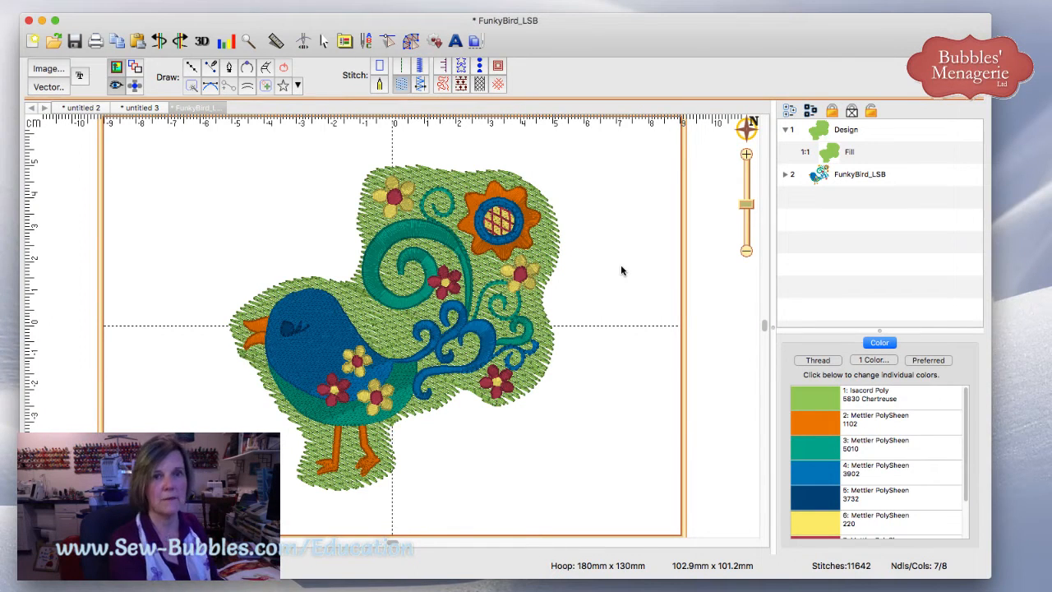
Step: Hide the large green fill so only the bird embroidery shows
left_click(552, 238)
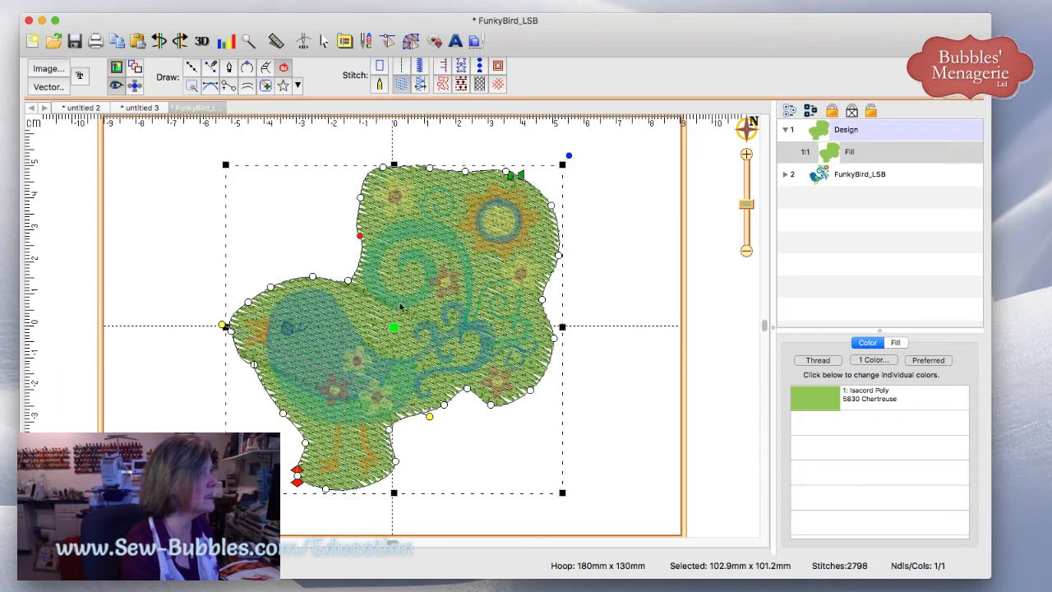
left_click(843, 153)
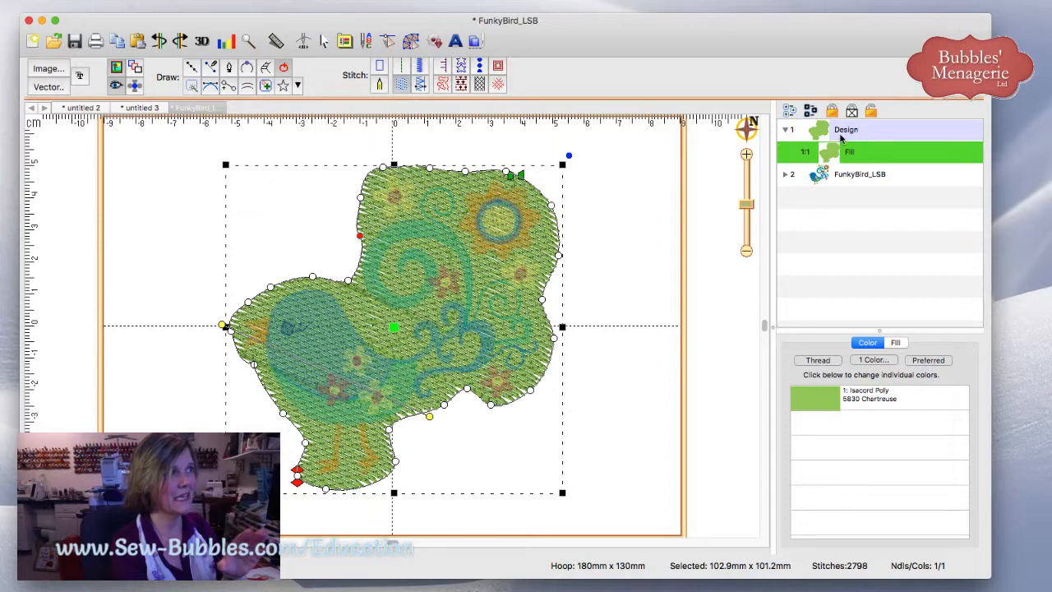
left_click(853, 111)
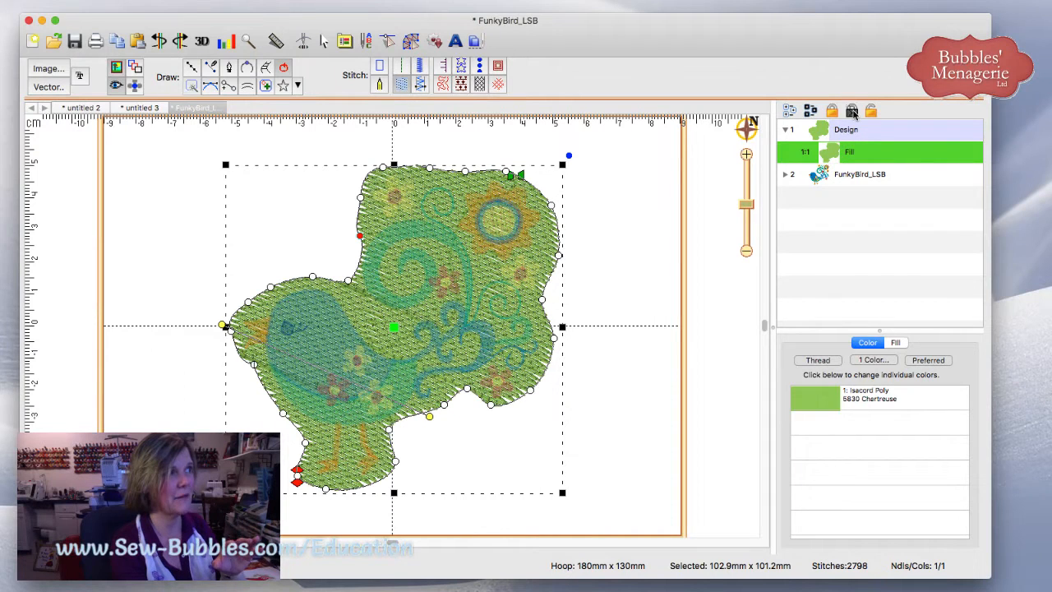
left_click(624, 241)
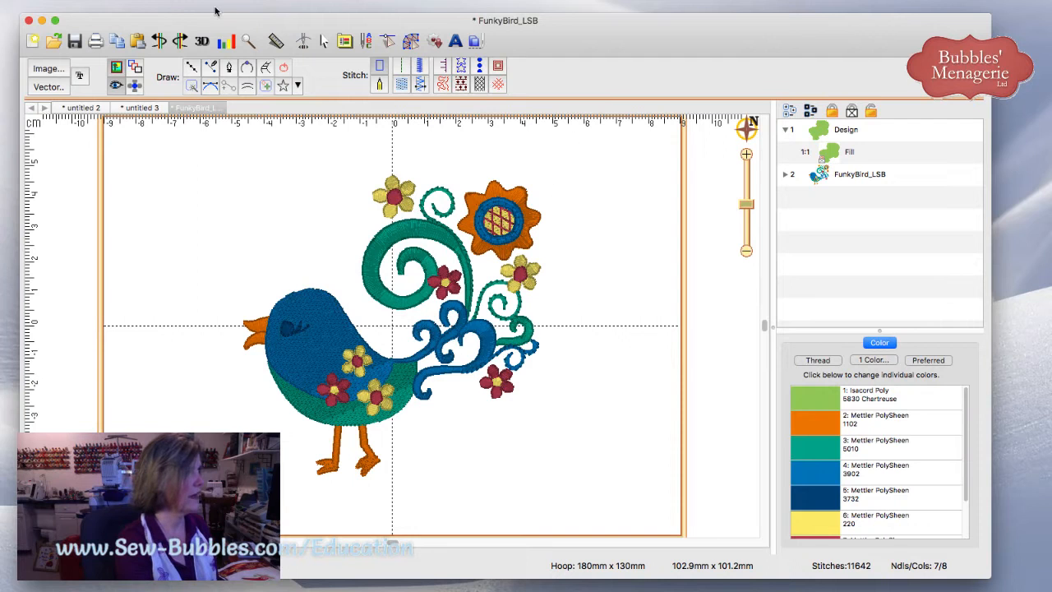
Step: Try adding automatic knockdown stitching while the green fill is only hidden, and delete the generated underlay
left_click(173, 6)
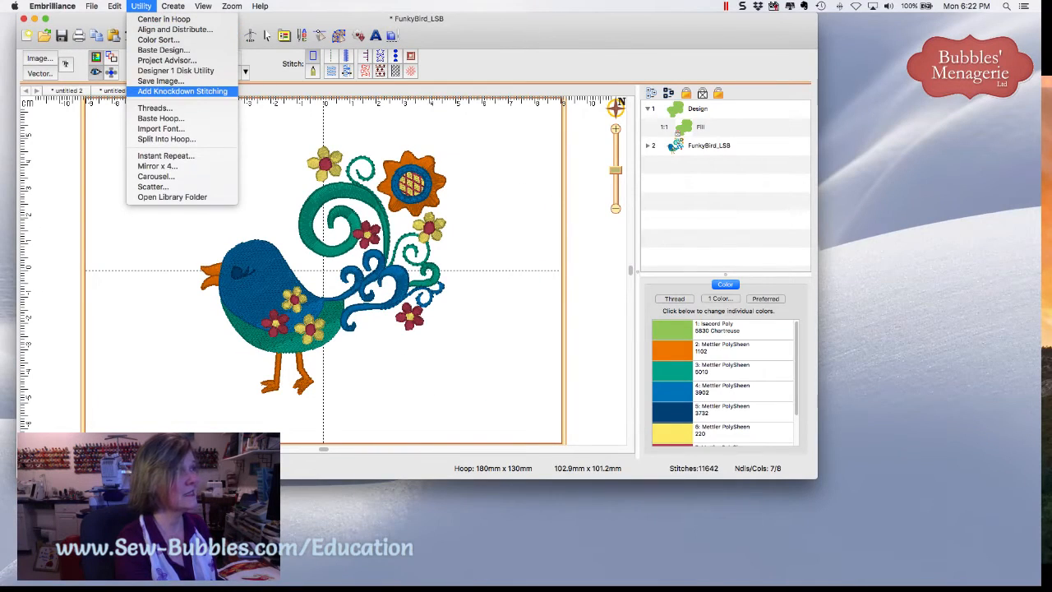
left_click(182, 90)
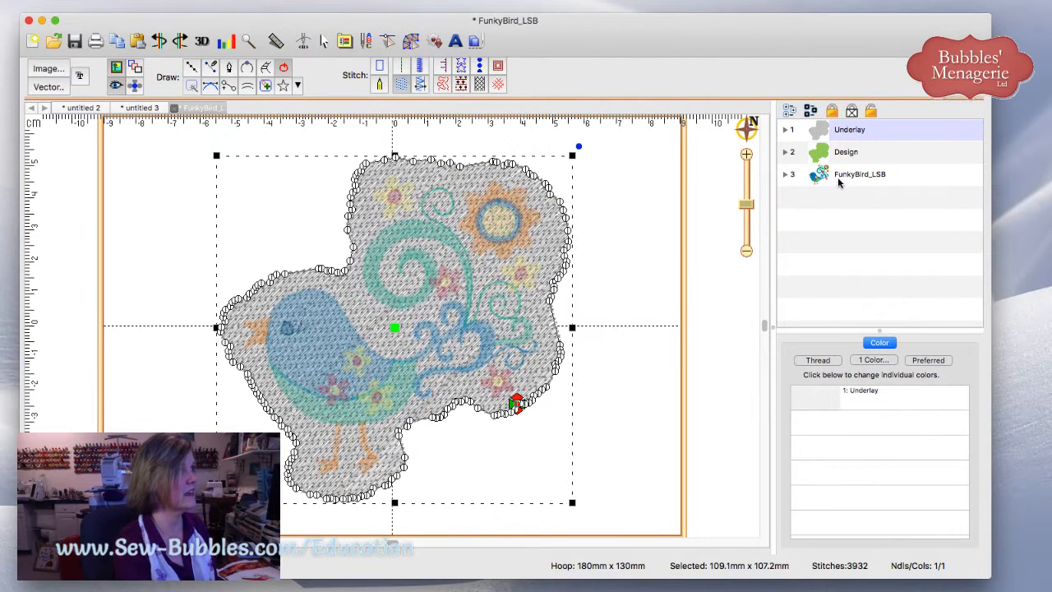
left_click(824, 135)
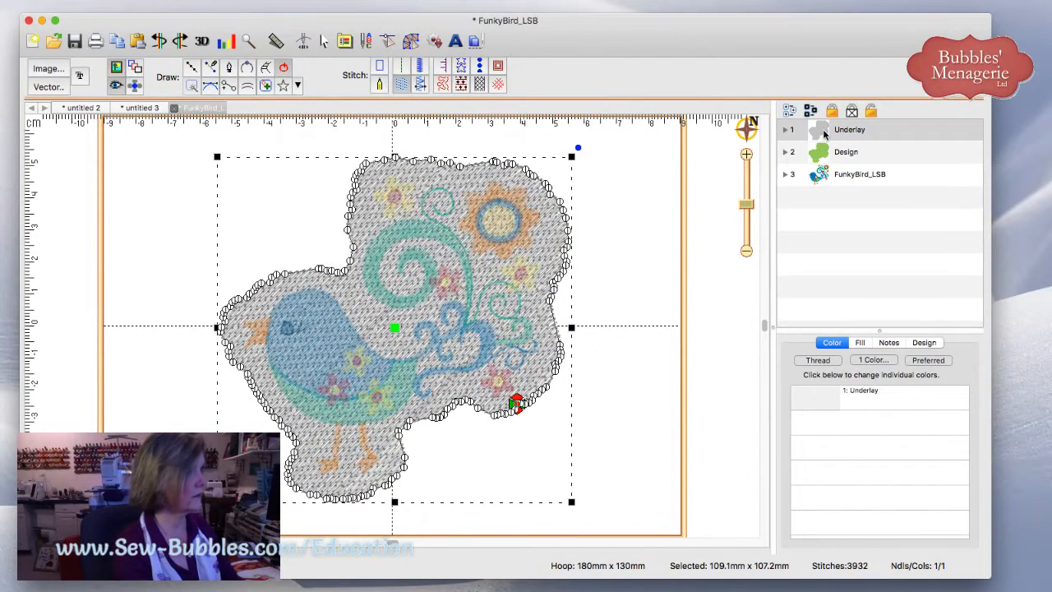
key("Delete")
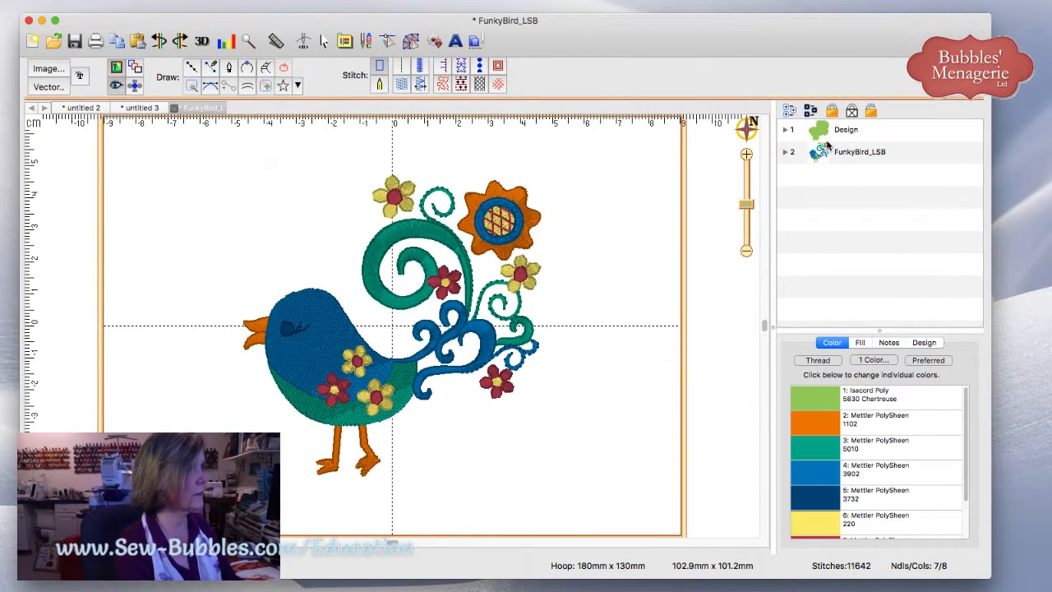
Step: Add automatic knockdown stitching around the bird alone by cutting the hidden green fill out first and pasting it back
left_click(824, 138)
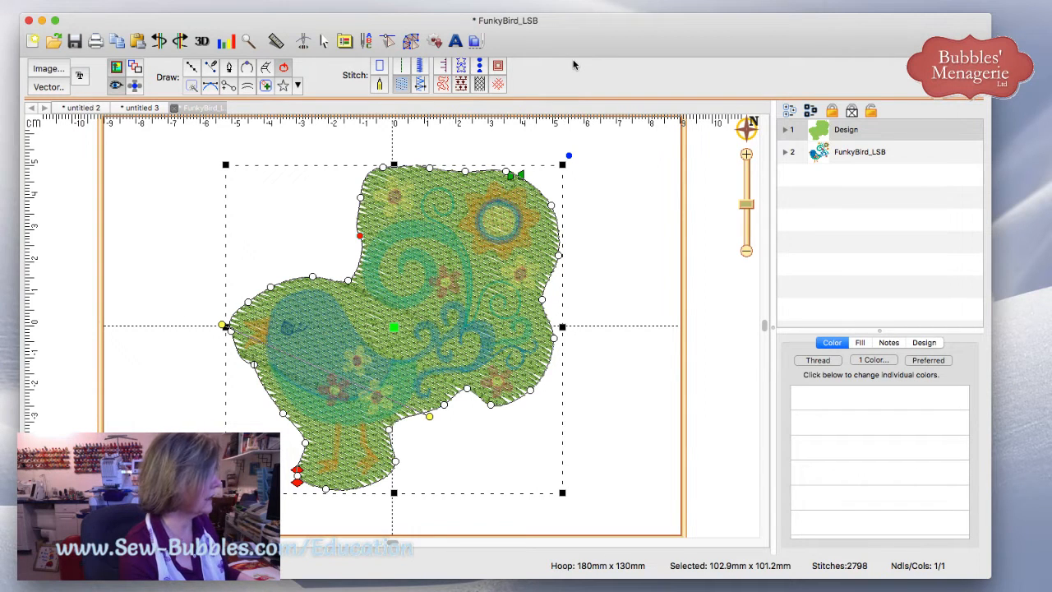
key("Delete")
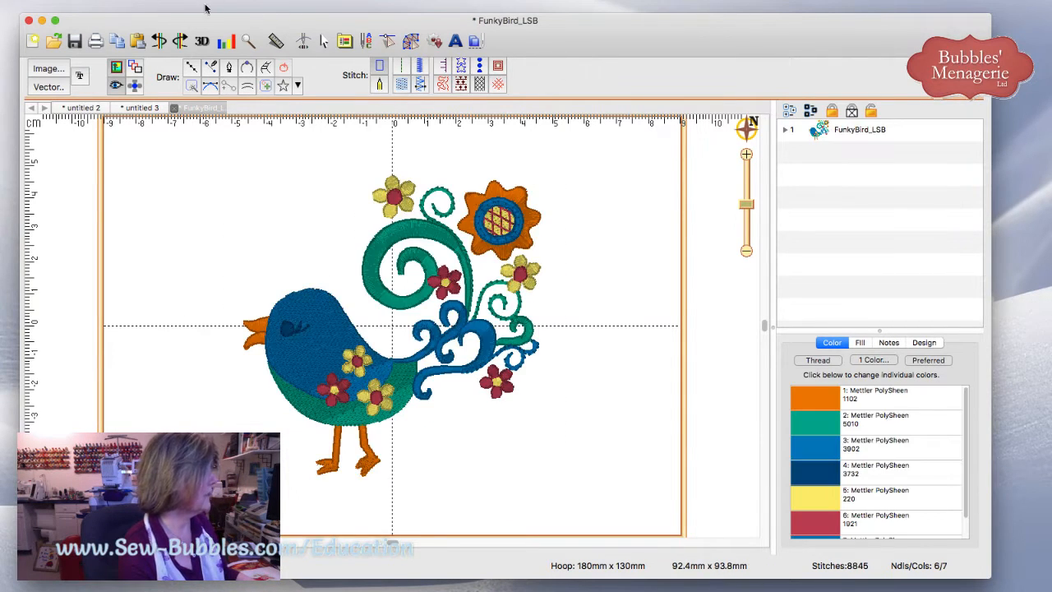
left_click(173, 5)
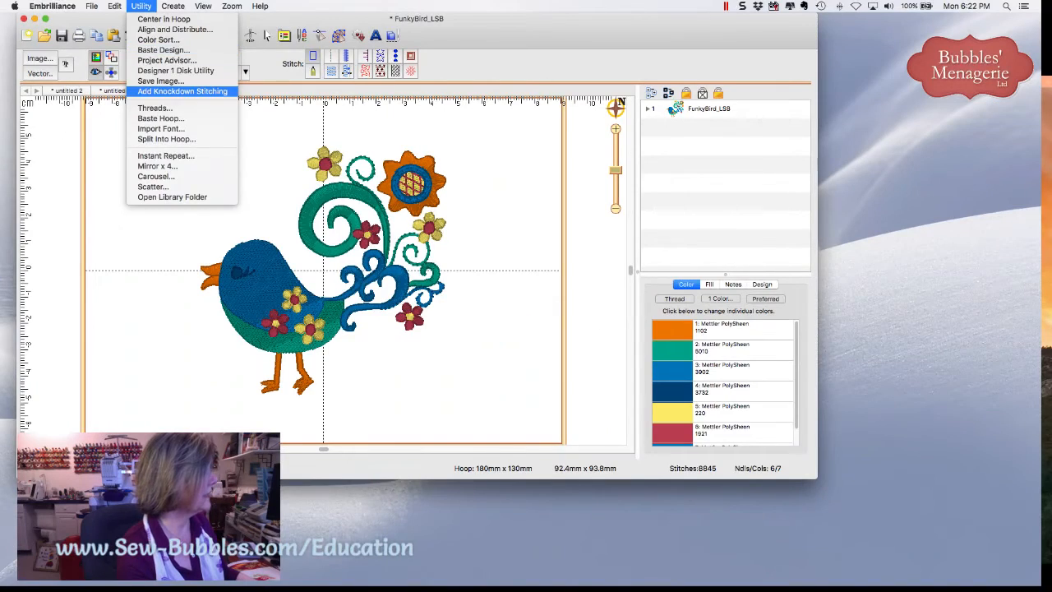
left_click(182, 91)
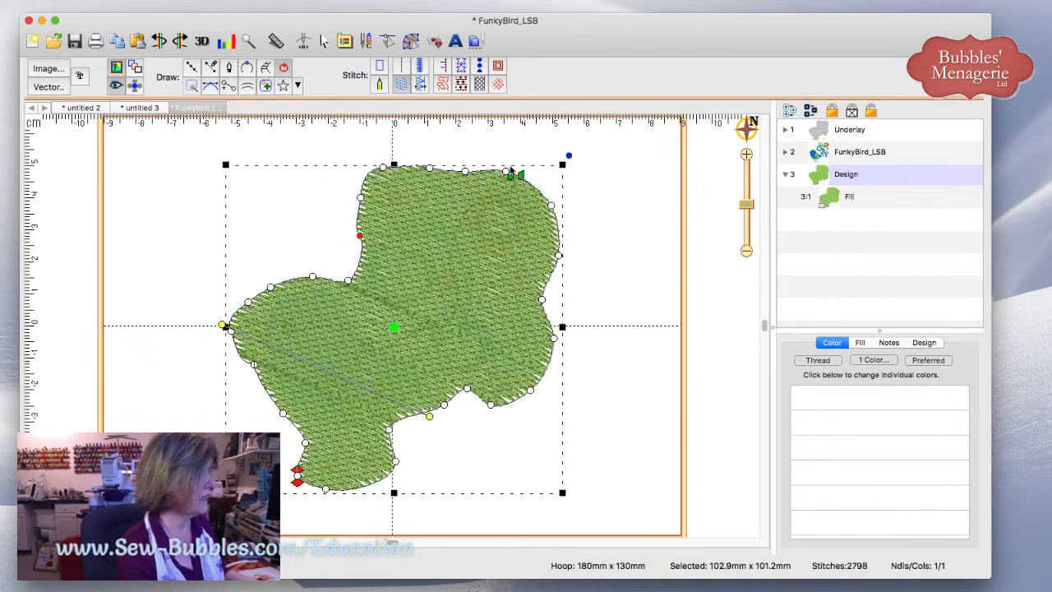
left_click(694, 219)
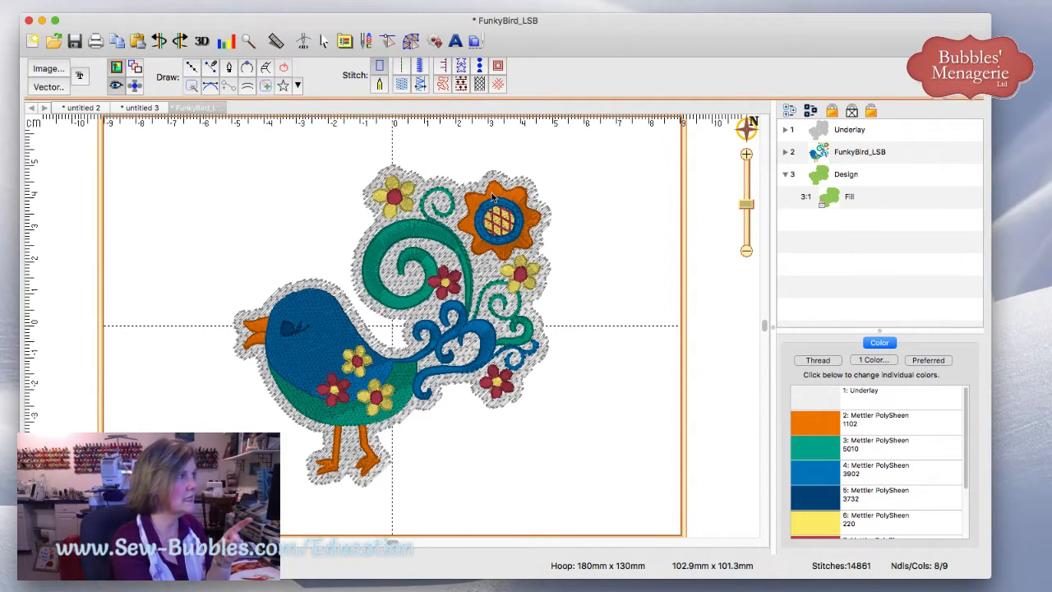
Step: Delete the underlay's outline points in the notch between the bird's back and the tail swirl to close the gap
left_click(460, 192)
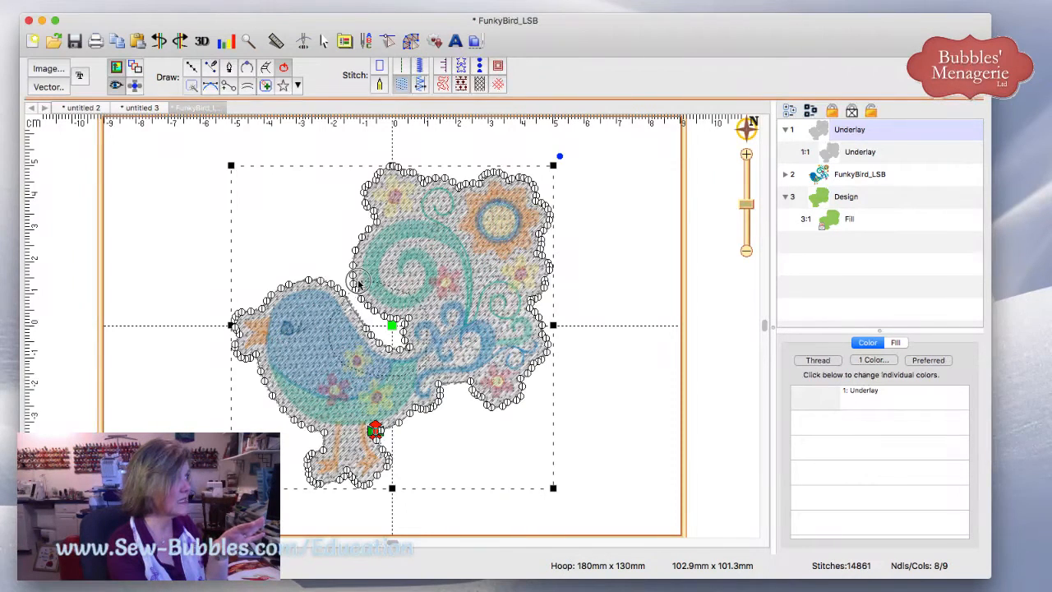
key("Escape")
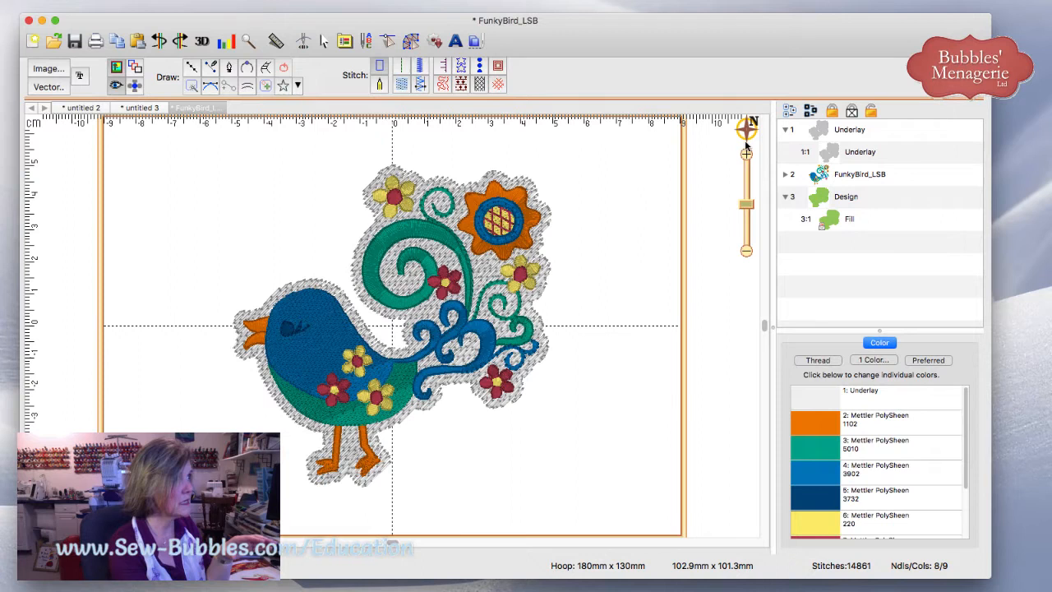
left_click(826, 151)
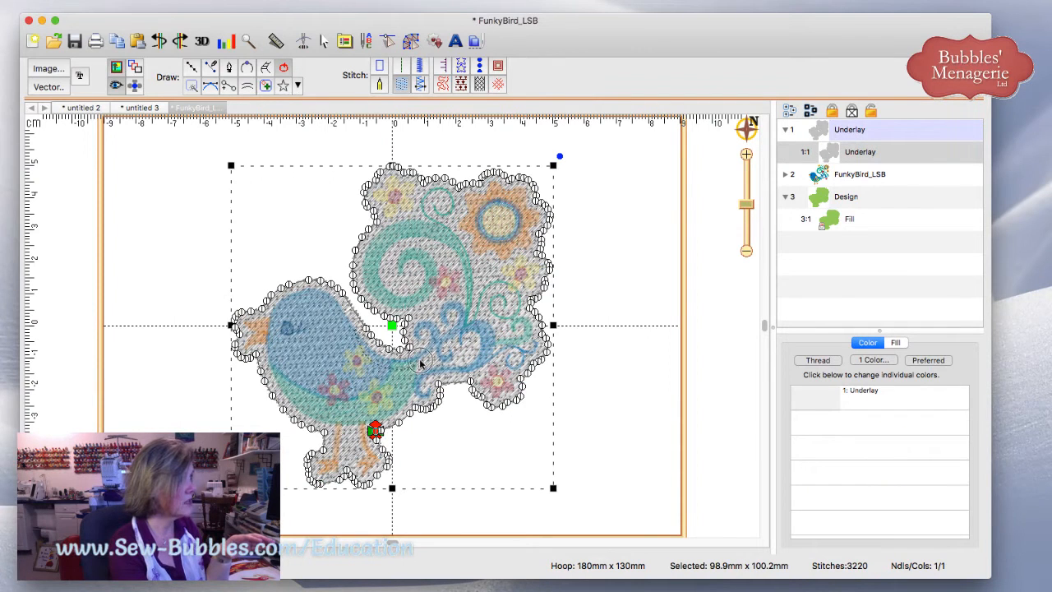
left_click_drag(358, 307, 432, 352)
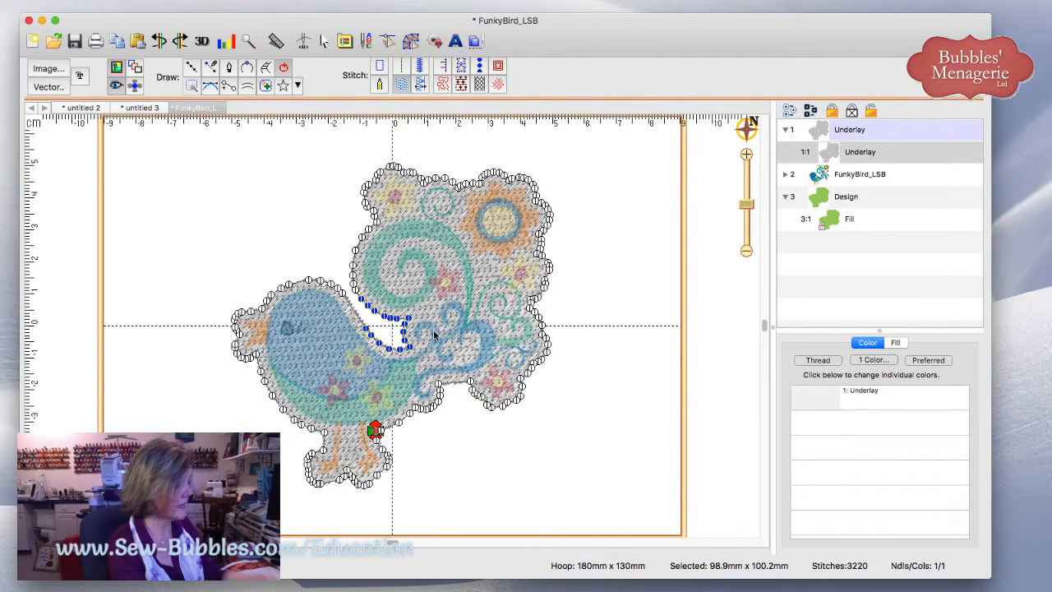
key("Delete")
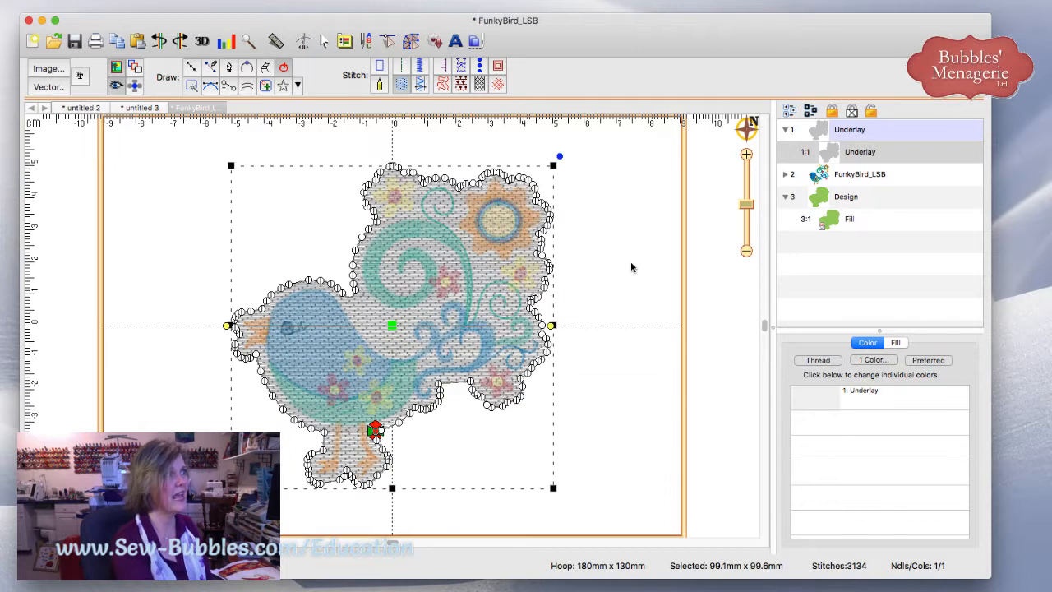
left_click(633, 265)
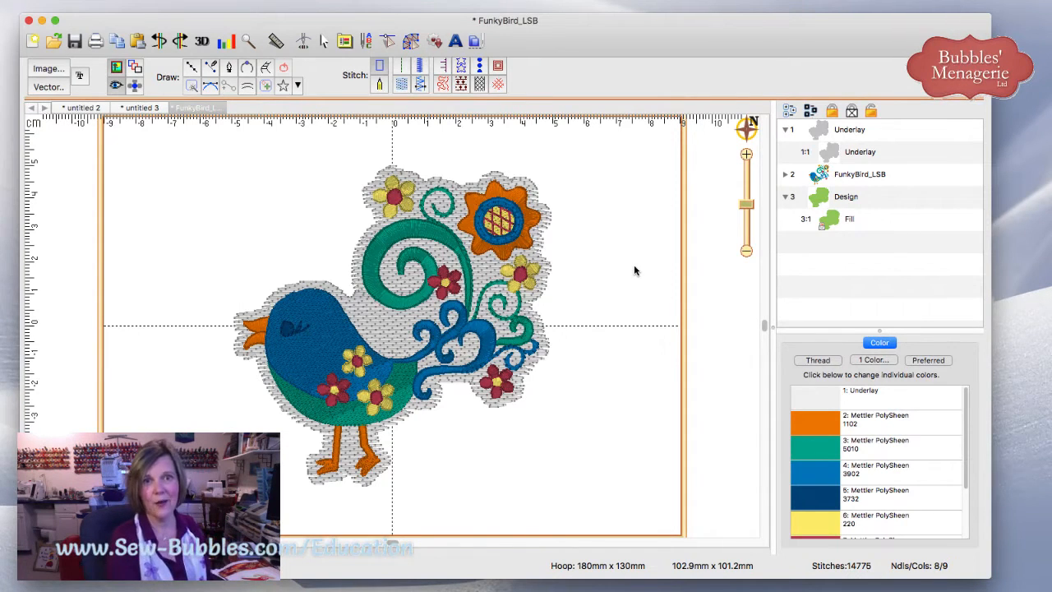
Step: Compare the outlines of the automatic underlay and the hand-drawn green fill
left_click(546, 265)
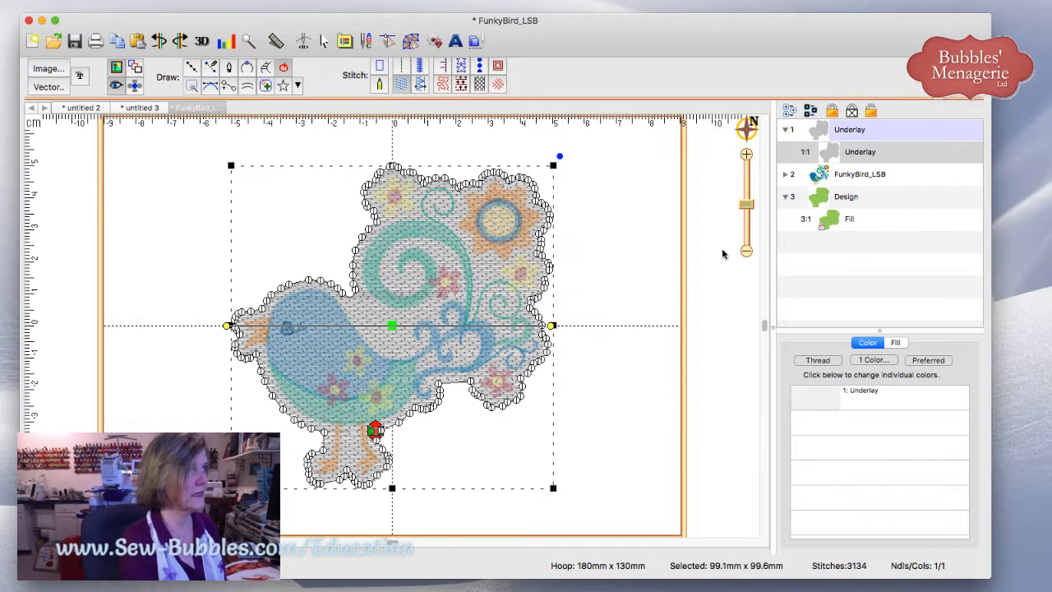
left_click(839, 221)
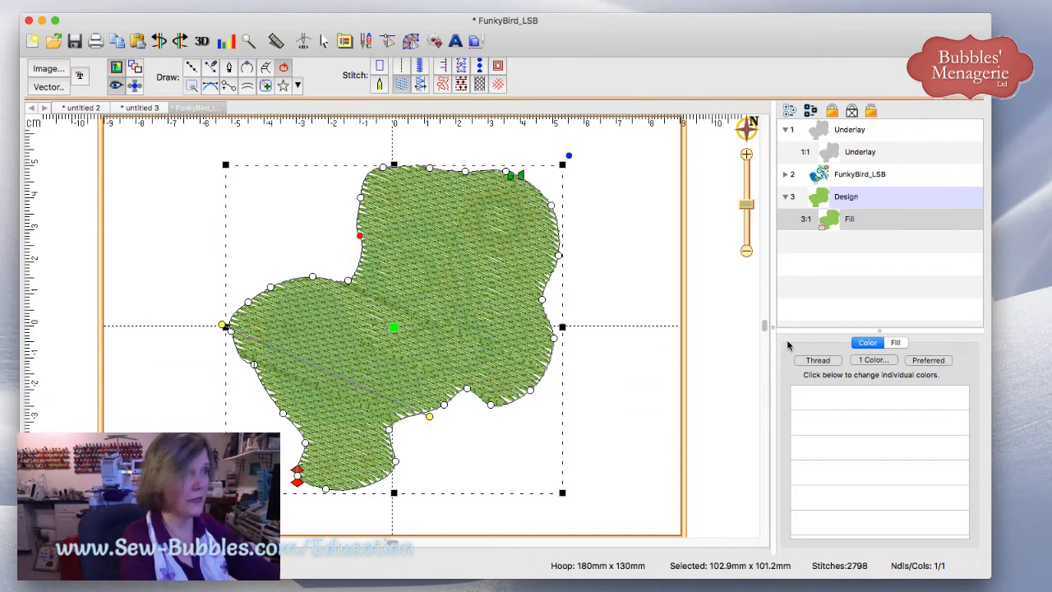
Step: Switch to the untitled 2 design and enlarge the view to show both the daisy and tulip outlines
left_click(158, 110)
left_click(90, 109)
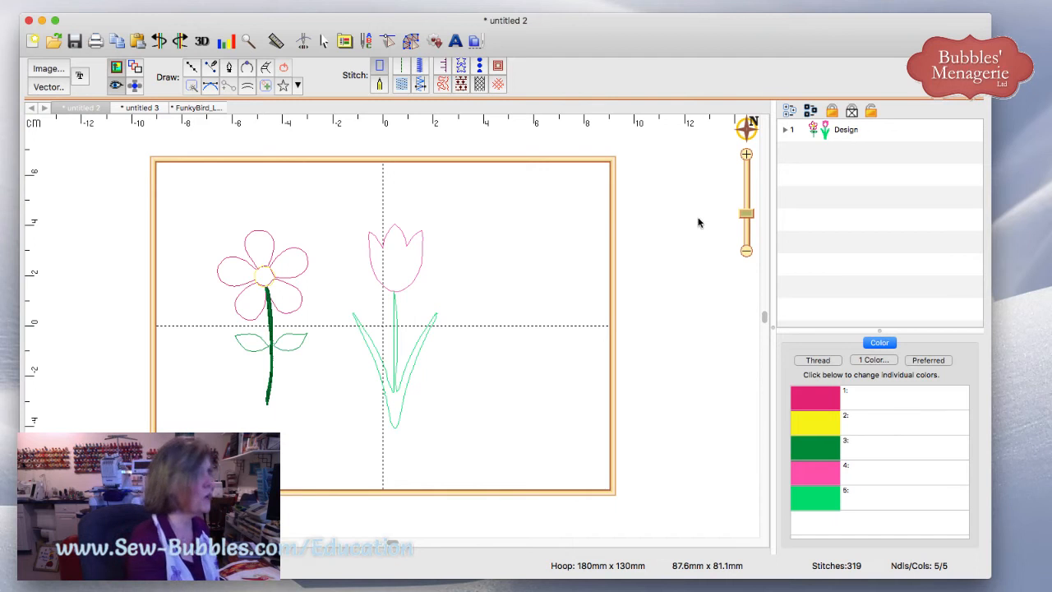
left_click_drag(746, 215, 746, 200)
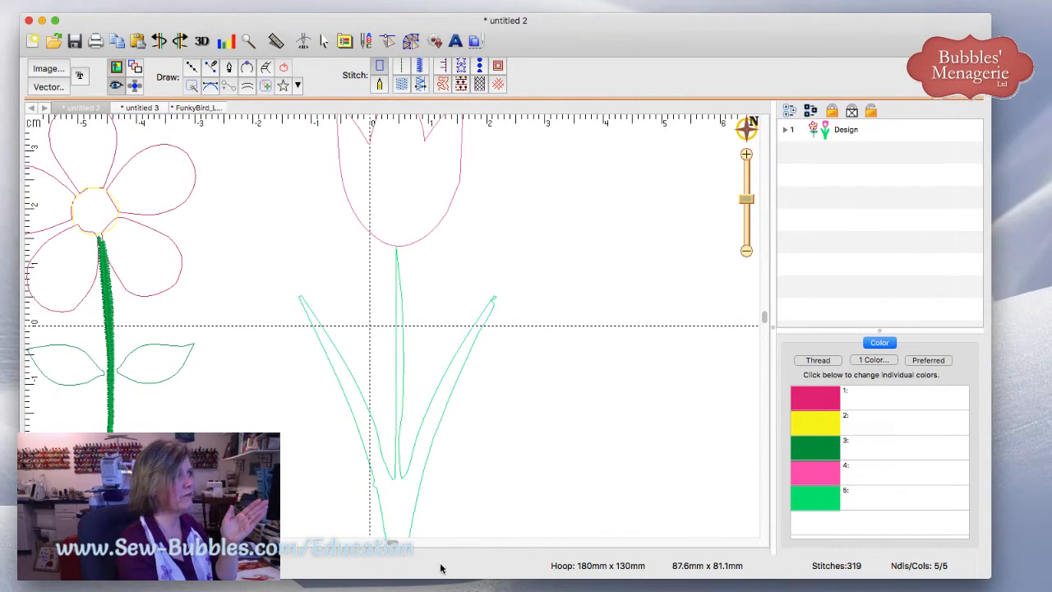
left_click_drag(386, 542, 336, 544)
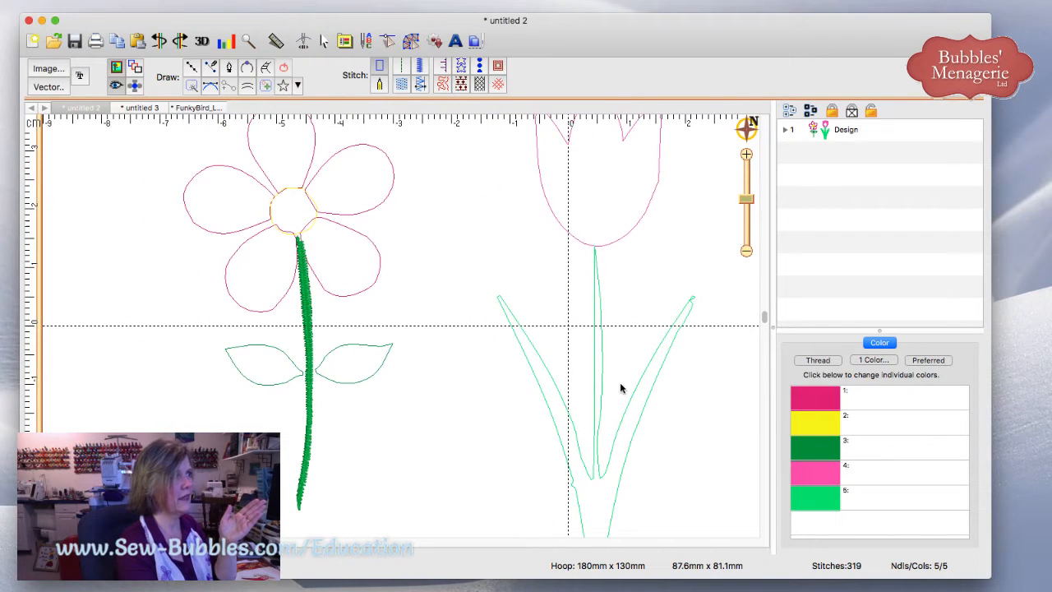
left_click_drag(760, 313, 766, 284)
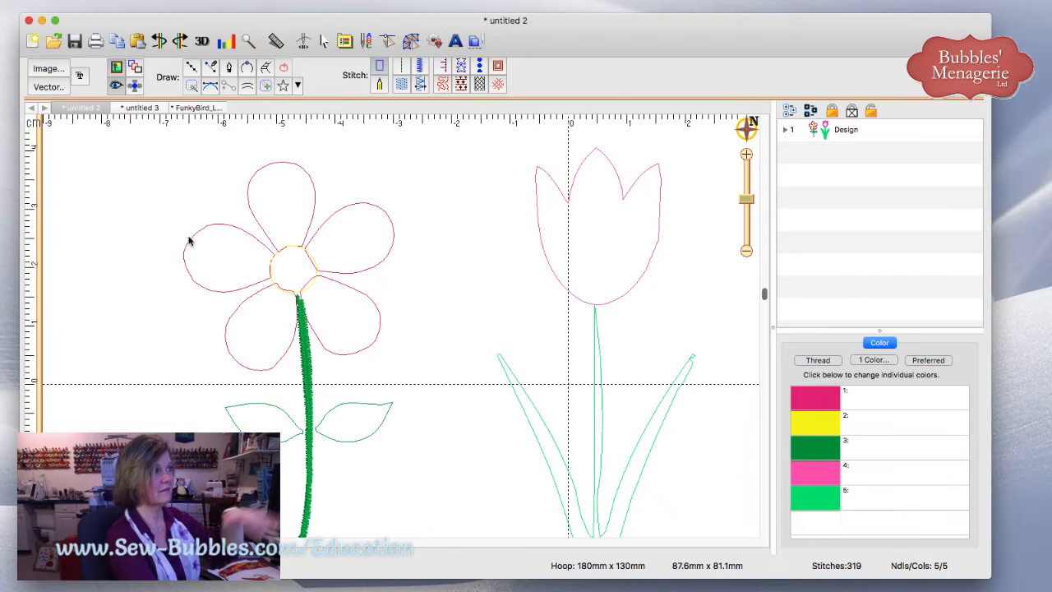
Step: Convert the daisy's top petal from a line to a fill stitch and show its fill properties
left_click(315, 204)
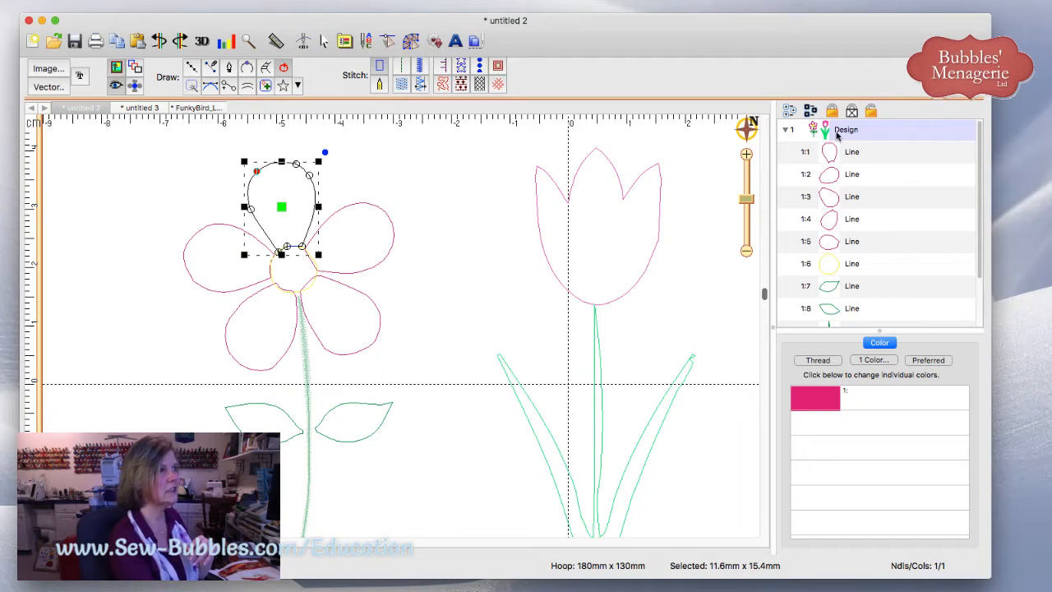
left_click(838, 153)
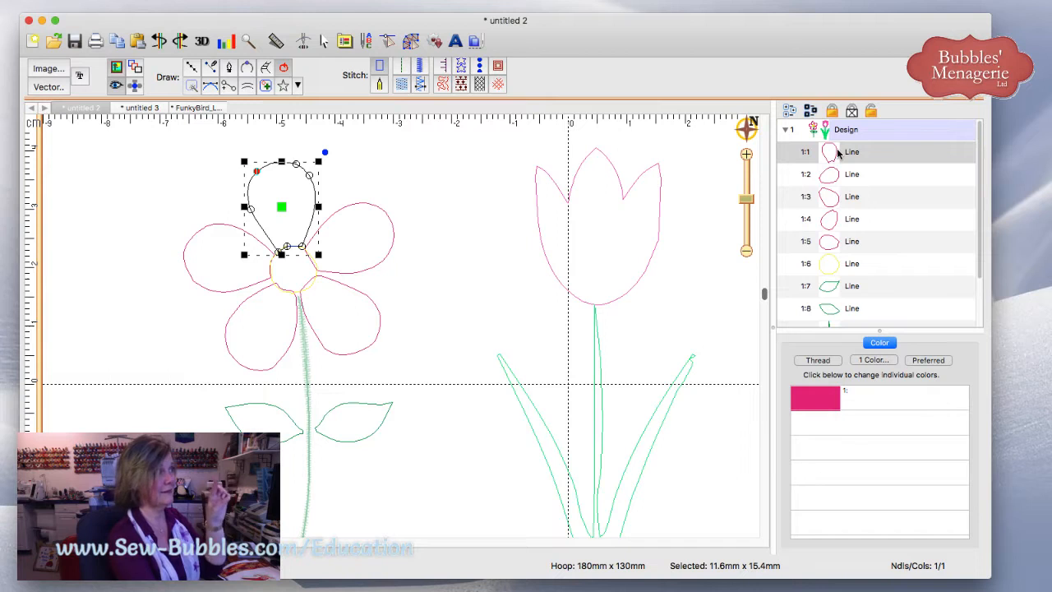
left_click(401, 85)
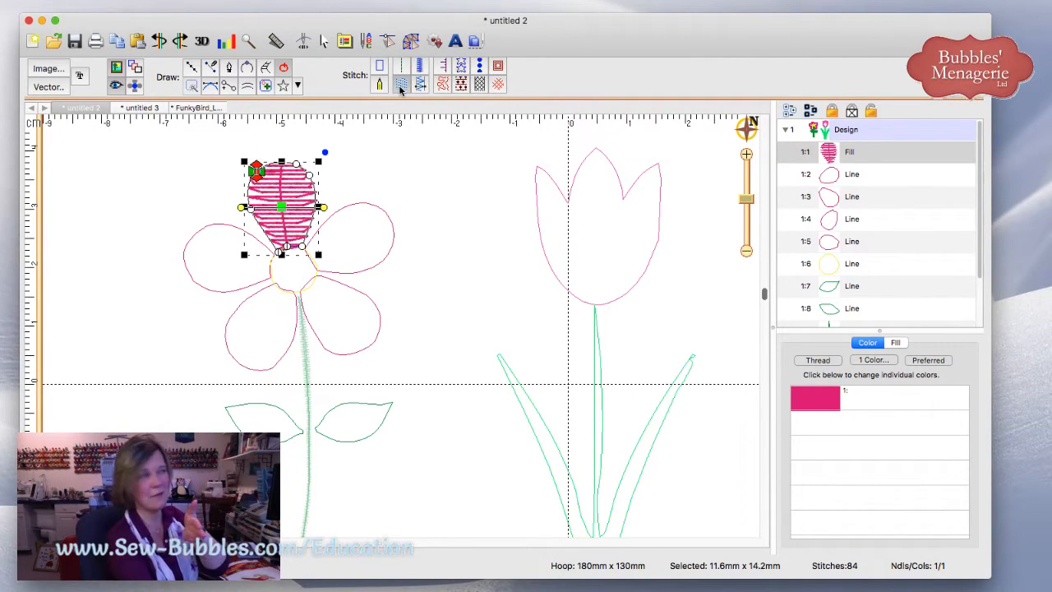
left_click(894, 344)
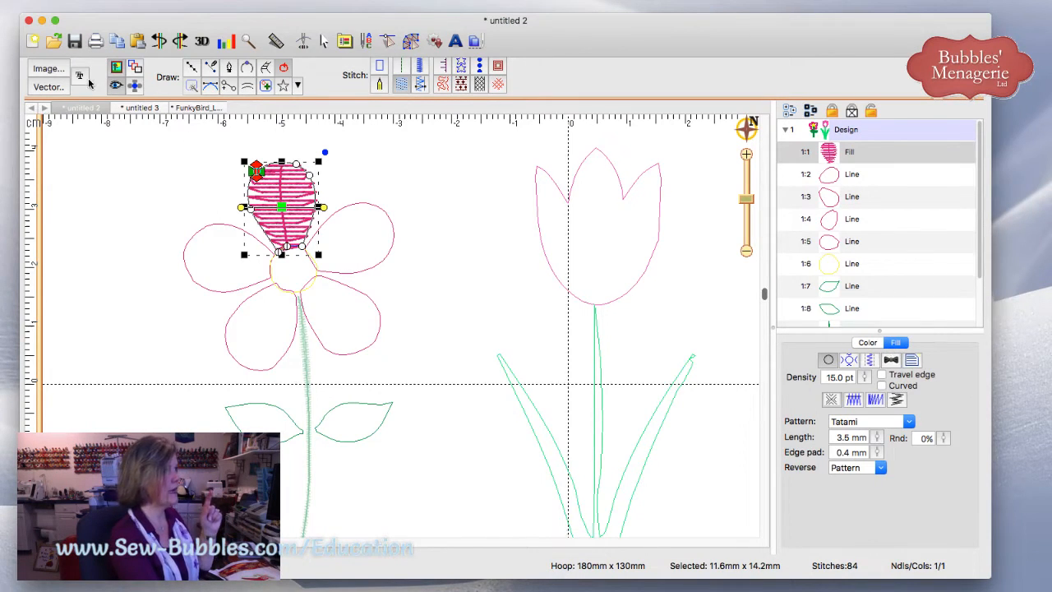
Step: Reselect the daisy's filled top petal and show its fill properties
left_click(433, 145)
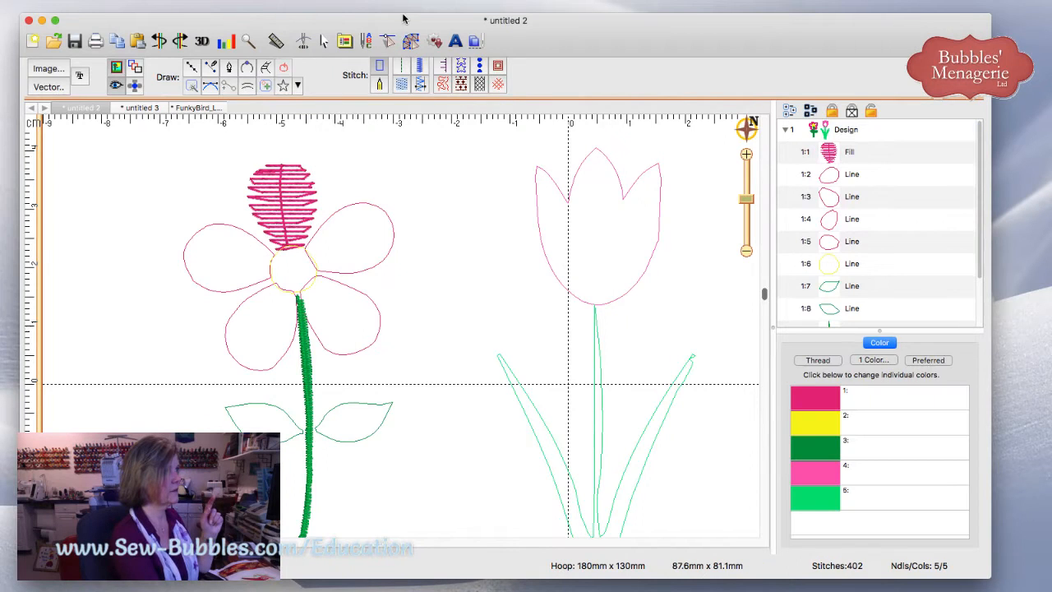
left_click(407, 46)
left_click(407, 45)
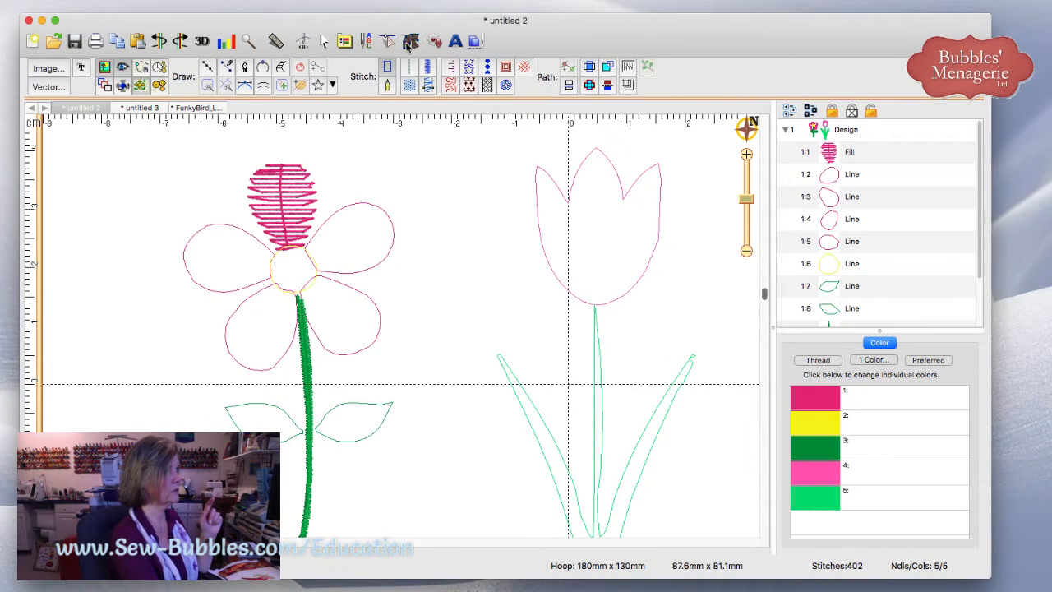
left_click(288, 199)
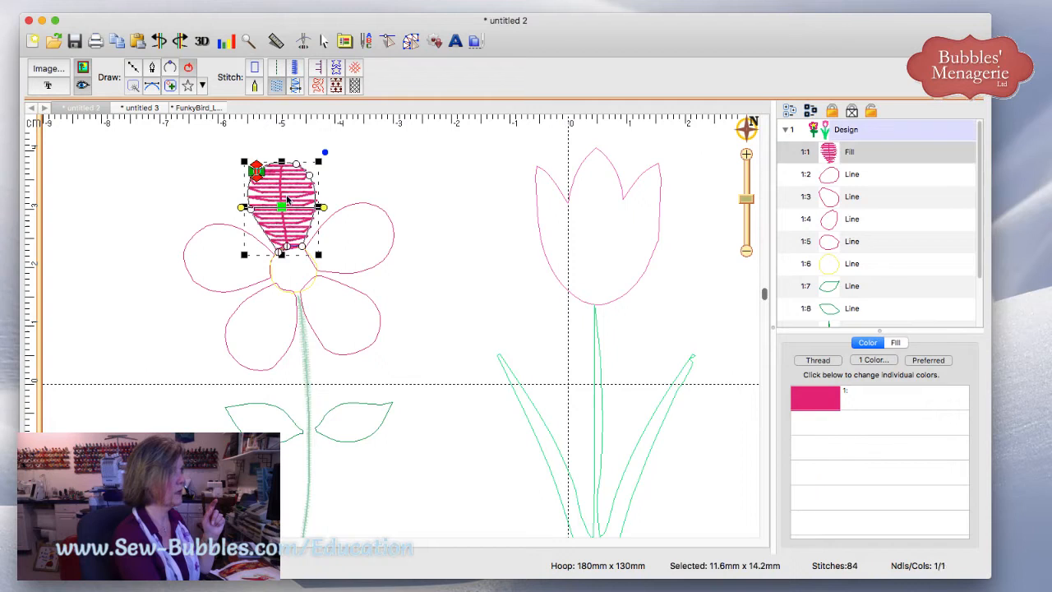
left_click(897, 343)
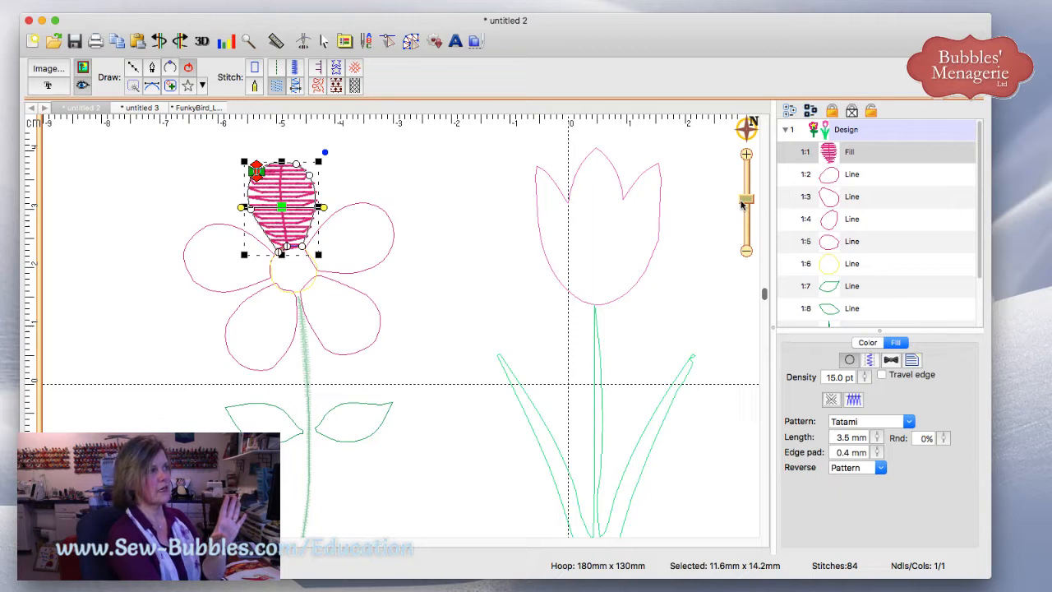
Step: Try the top petal fill's start and stop points at opposite ends of the petal, with its stitch angle tilted slightly
left_click_drag(741, 201, 744, 187)
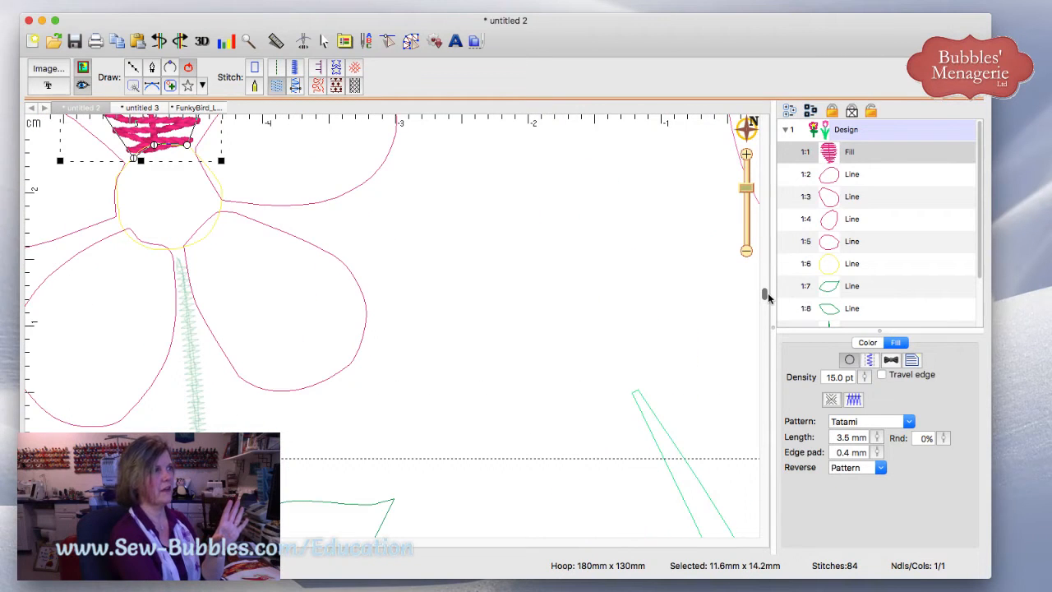
left_click_drag(762, 300, 764, 235)
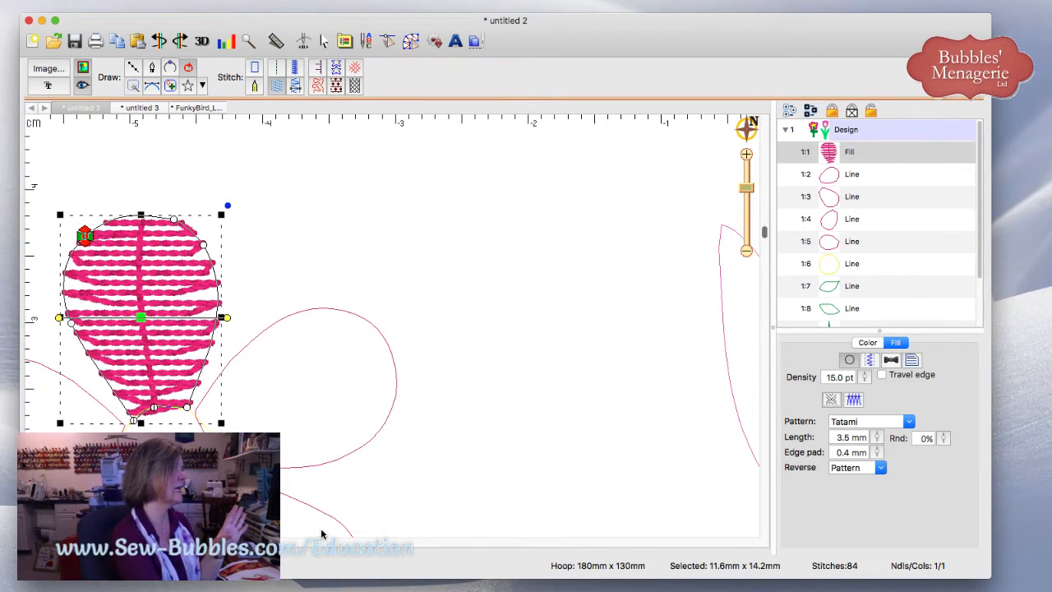
scroll(321, 534, "left", 5)
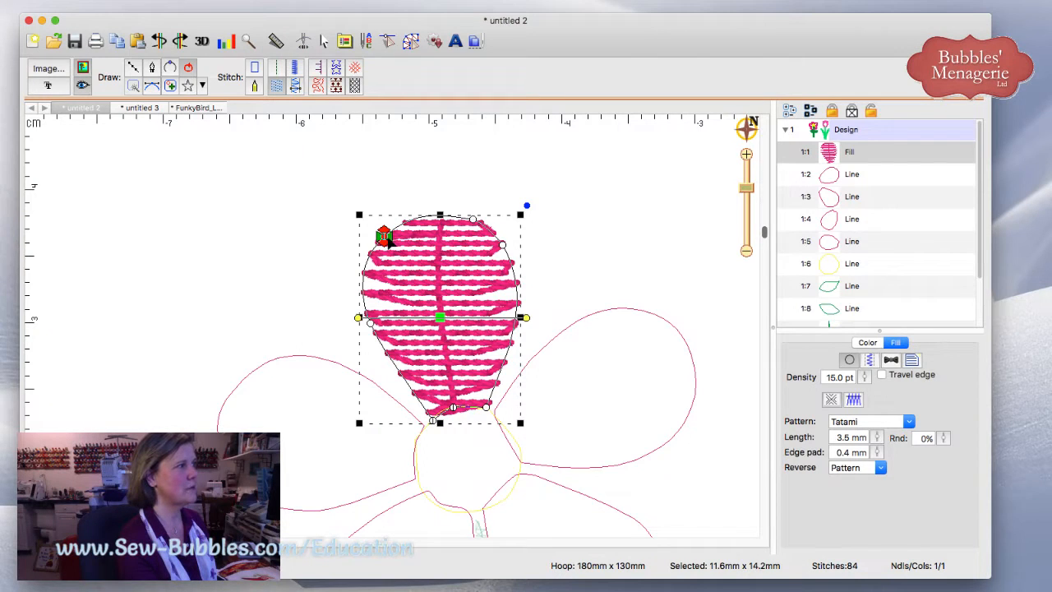
mouse_move(386, 236)
left_mouse_down()
mouse_move(407, 224)
mouse_move(377, 243)
mouse_move(391, 255)
mouse_move(426, 446)
left_mouse_up()
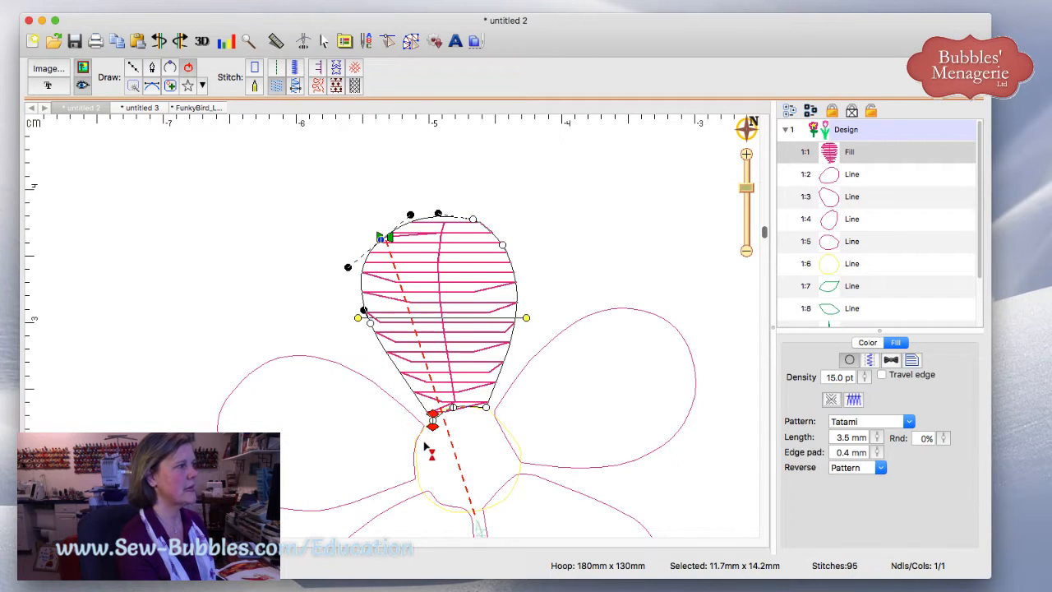
left_click_drag(385, 238, 441, 215)
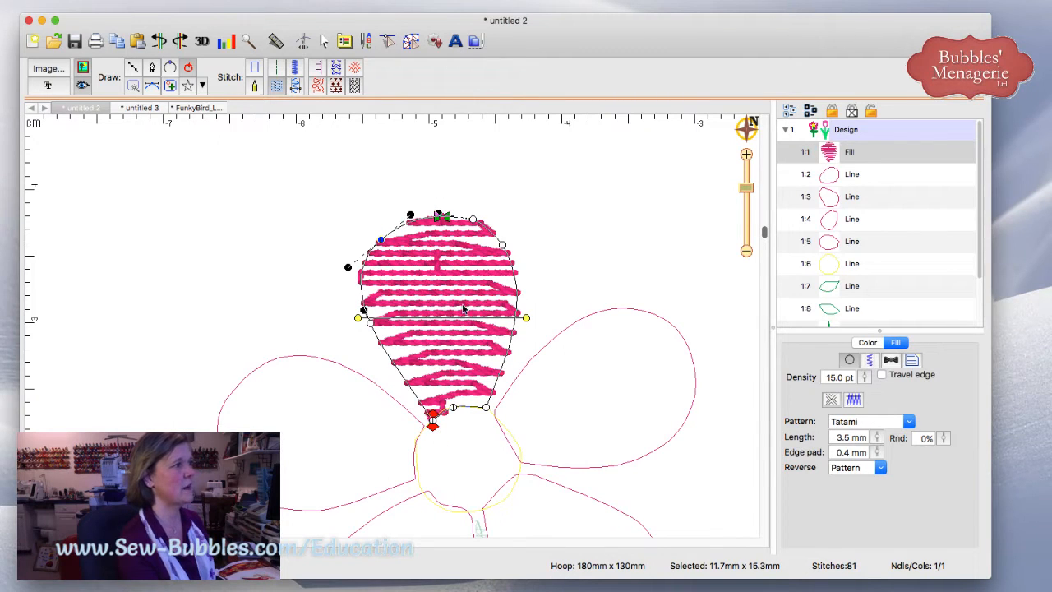
left_click_drag(526, 317, 526, 305)
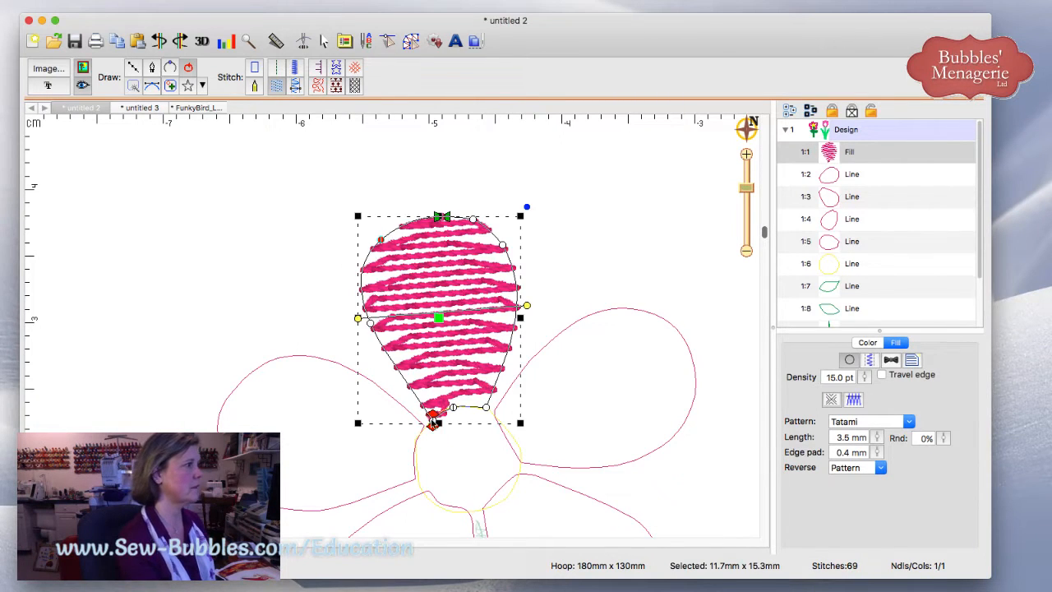
left_click_drag(433, 424, 453, 409)
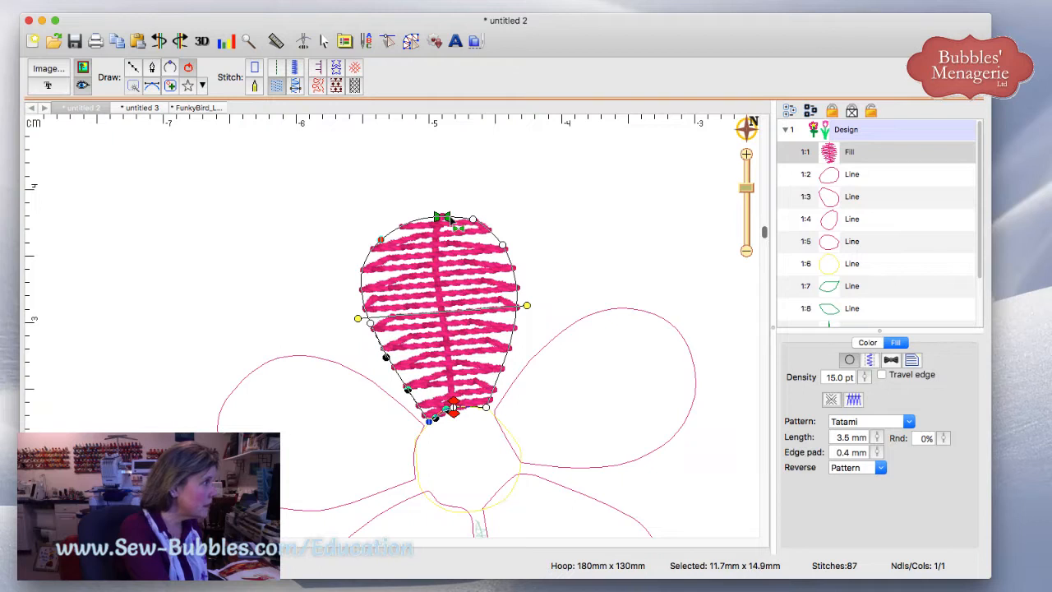
mouse_move(450, 220)
left_mouse_down()
mouse_move(434, 218)
mouse_move(424, 346)
mouse_move(437, 427)
mouse_move(459, 414)
mouse_move(417, 416)
mouse_move(361, 305)
mouse_move(376, 207)
mouse_move(435, 204)
left_mouse_up()
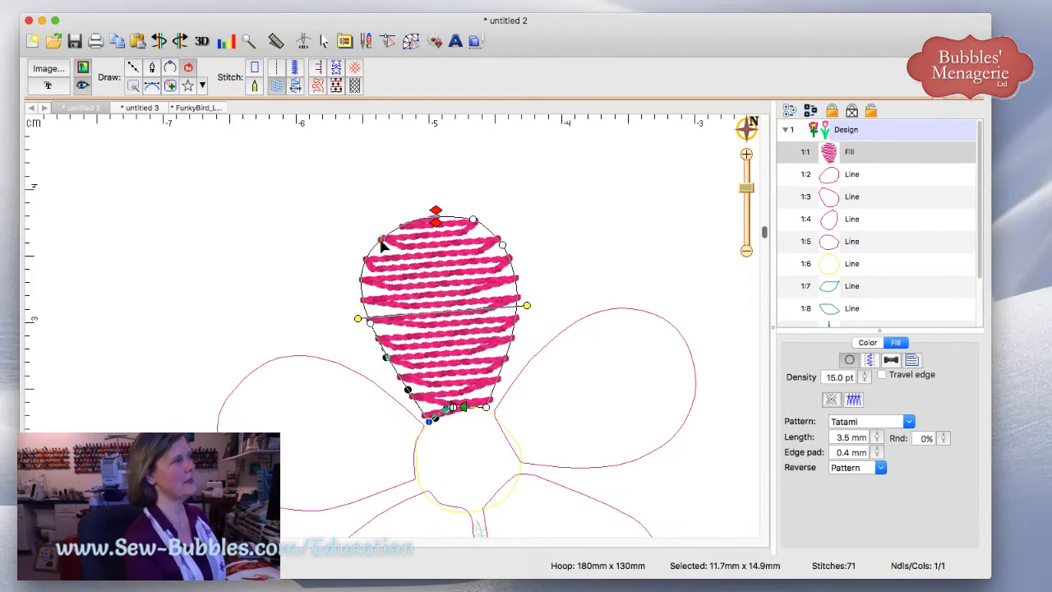
Step: Return the top petal to a plain line and open its outline at the upper-left point, pulling one loose end upward
left_click(254, 69)
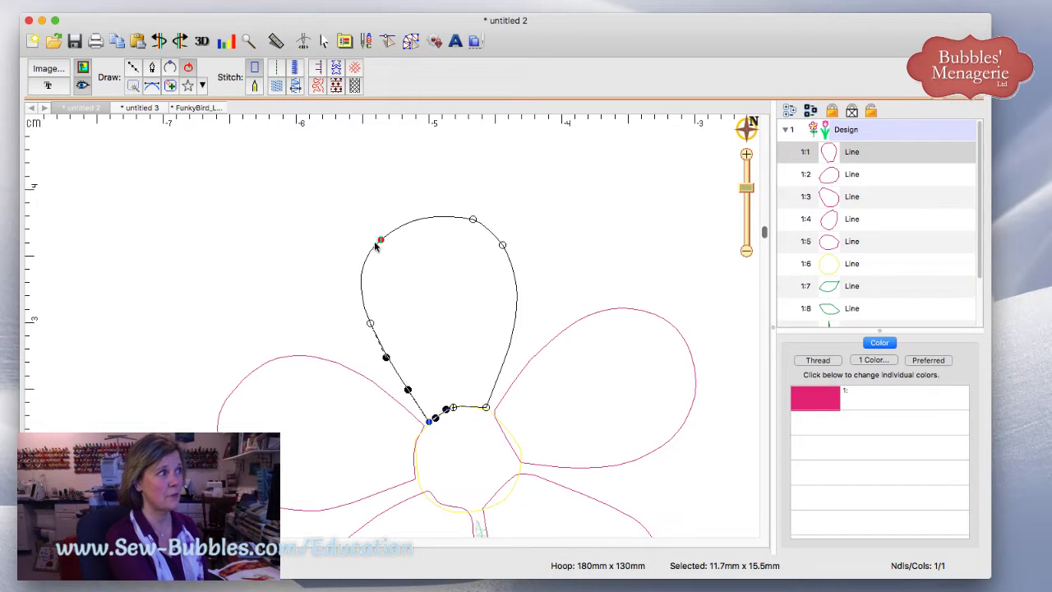
left_click(188, 69)
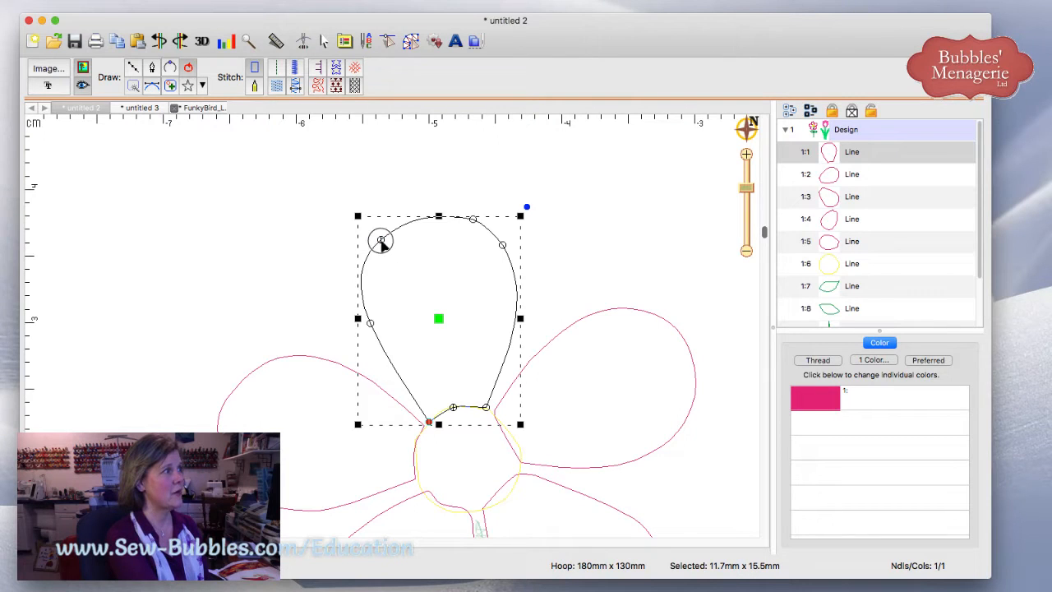
left_click_drag(380, 241, 374, 242)
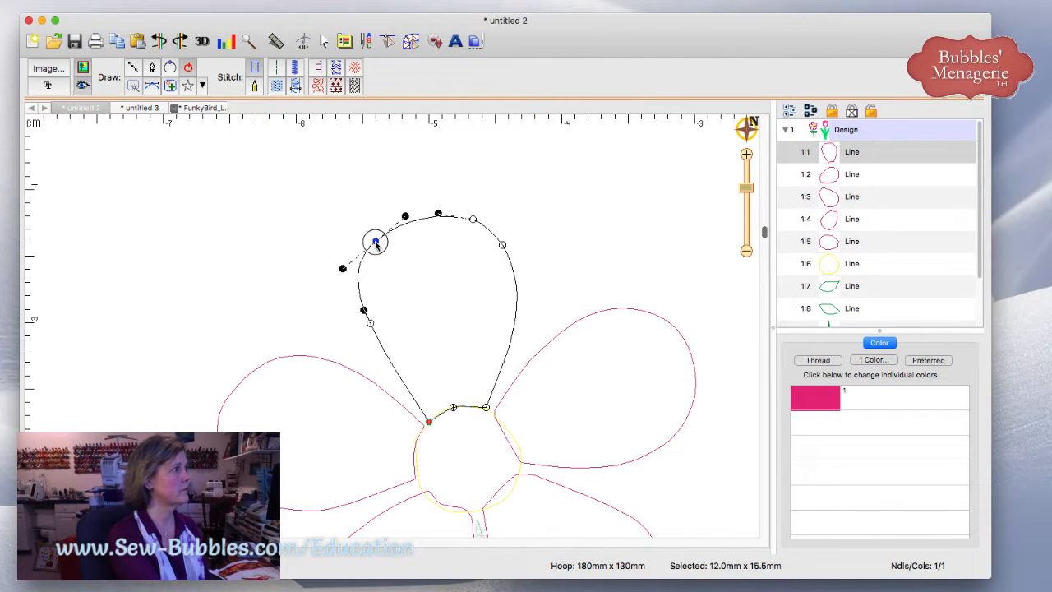
left_click(188, 69)
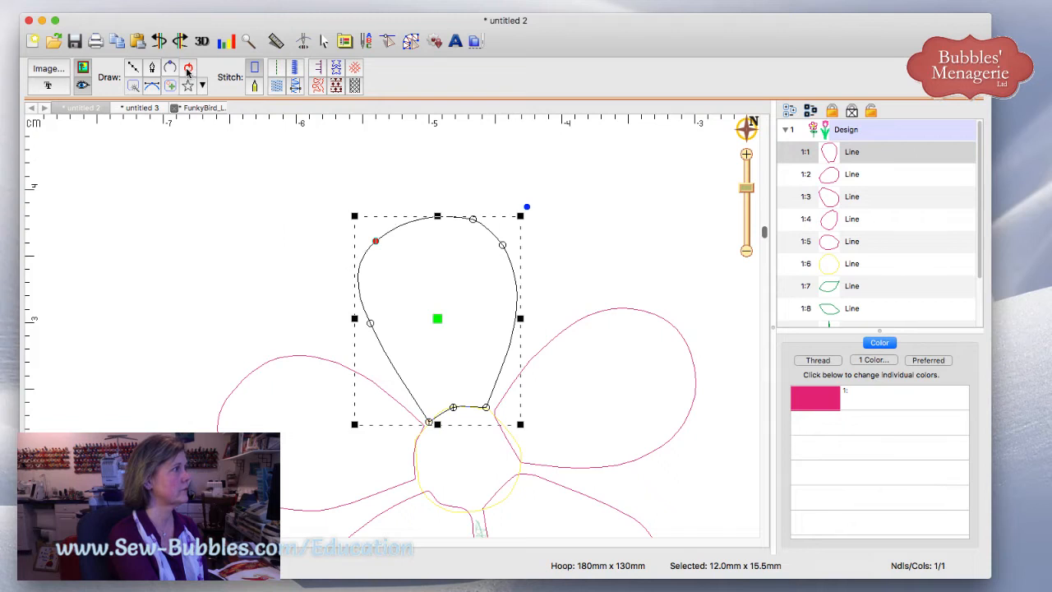
left_click(374, 241)
left_click_drag(375, 240, 374, 215)
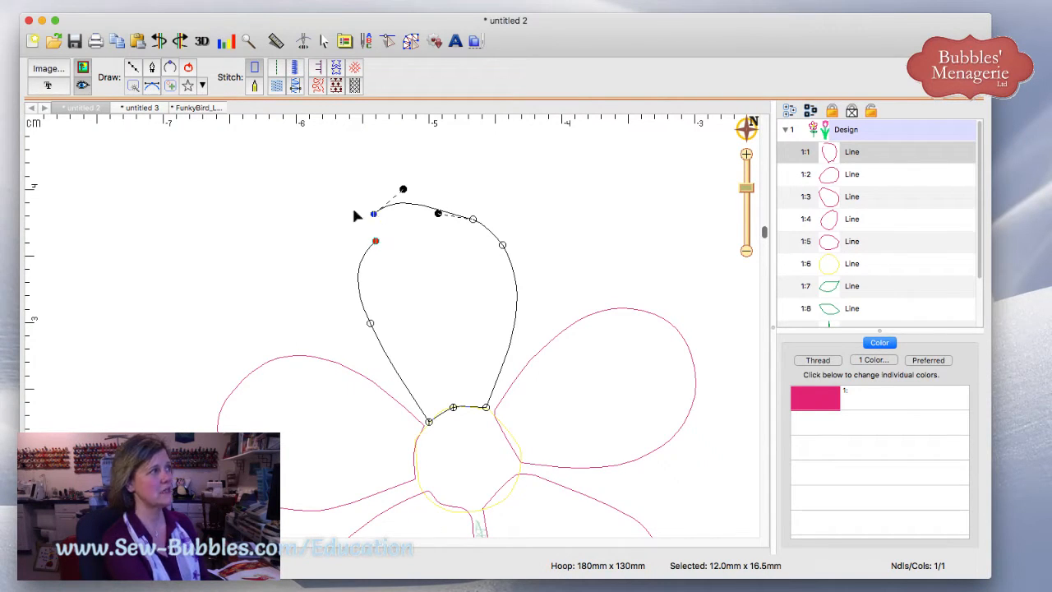
Step: Close the top petal's outline without the pulled-out point and smooth its upper-left curve
left_click(188, 68)
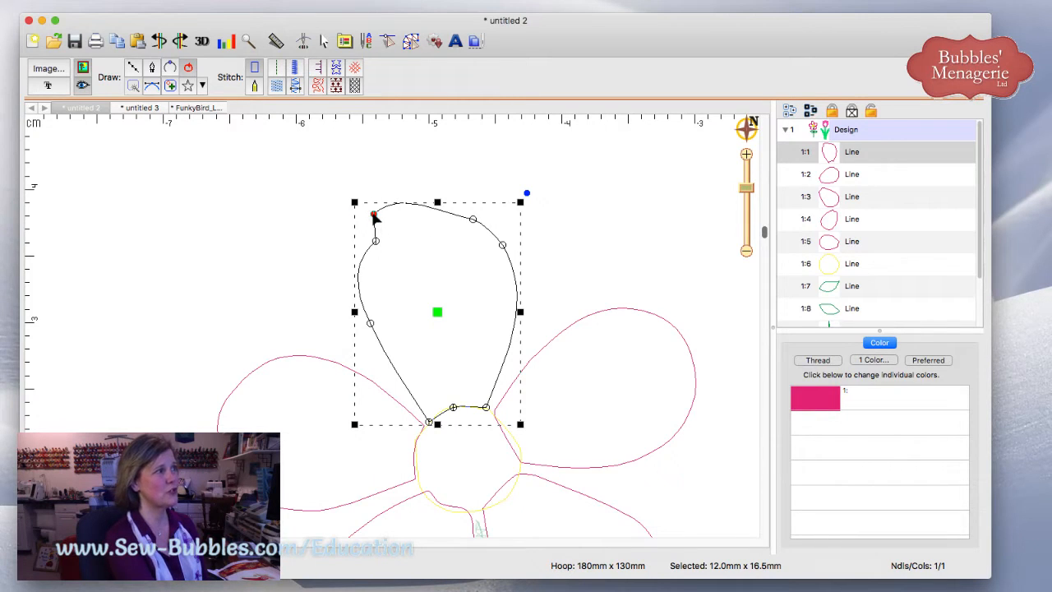
left_click(374, 215)
left_click(374, 215)
key("Delete")
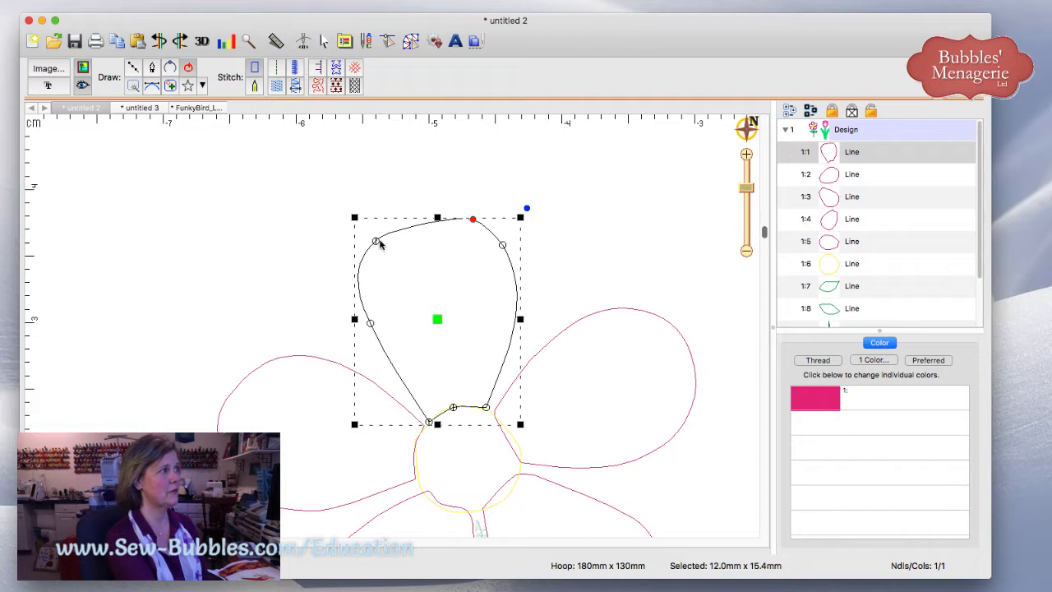
left_click(376, 242)
left_click_drag(375, 230, 402, 205)
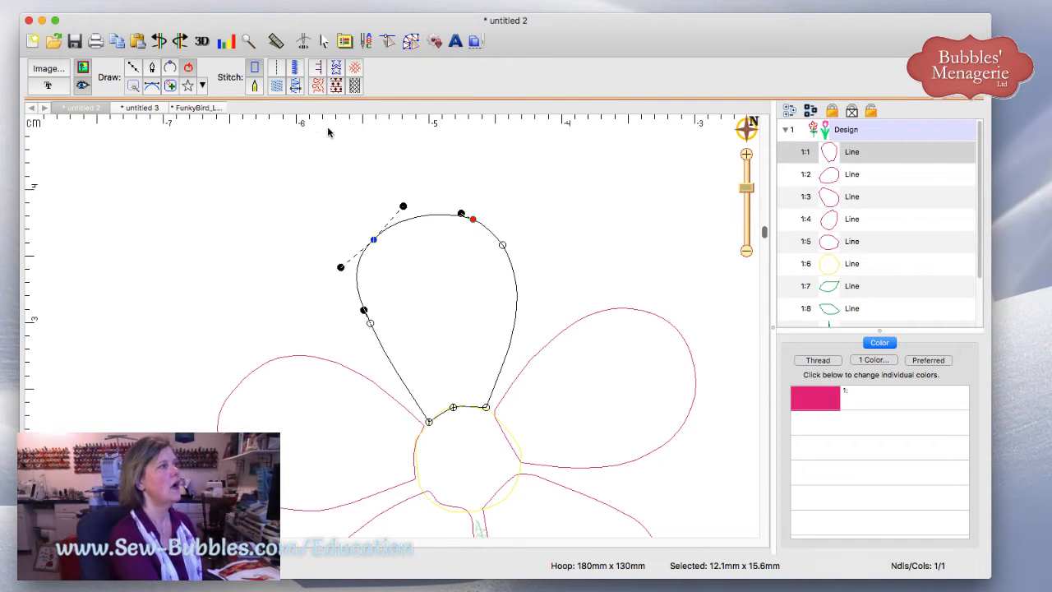
Step: Fill the top petal again with its start point at the base, its stop point at the top and a slightly tilted stitch angle
left_click(274, 87)
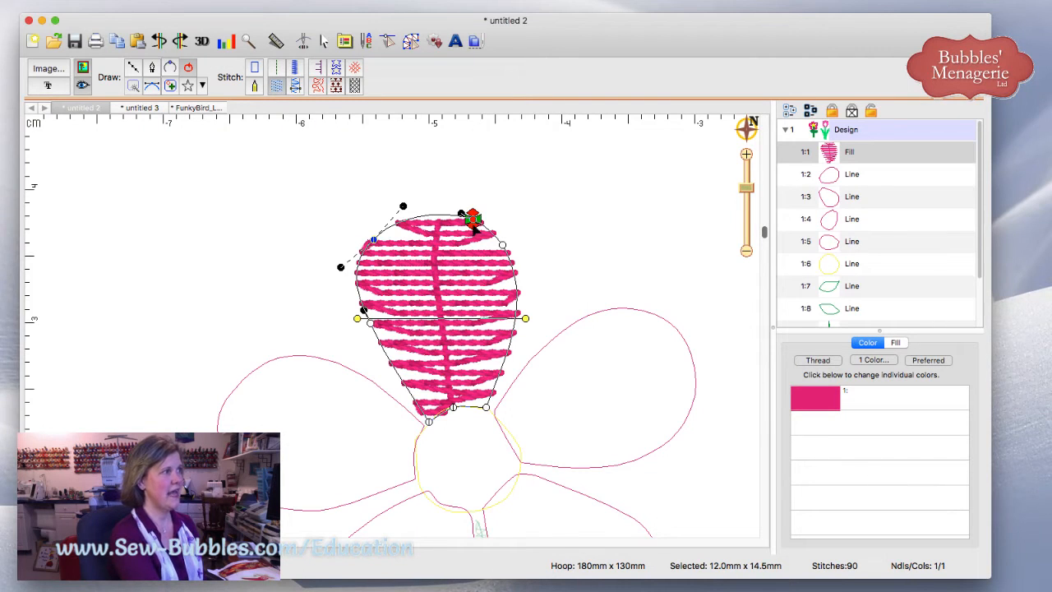
mouse_move(472, 224)
left_mouse_down()
mouse_move(512, 238)
mouse_move(506, 388)
mouse_move(475, 419)
mouse_move(455, 421)
left_mouse_up()
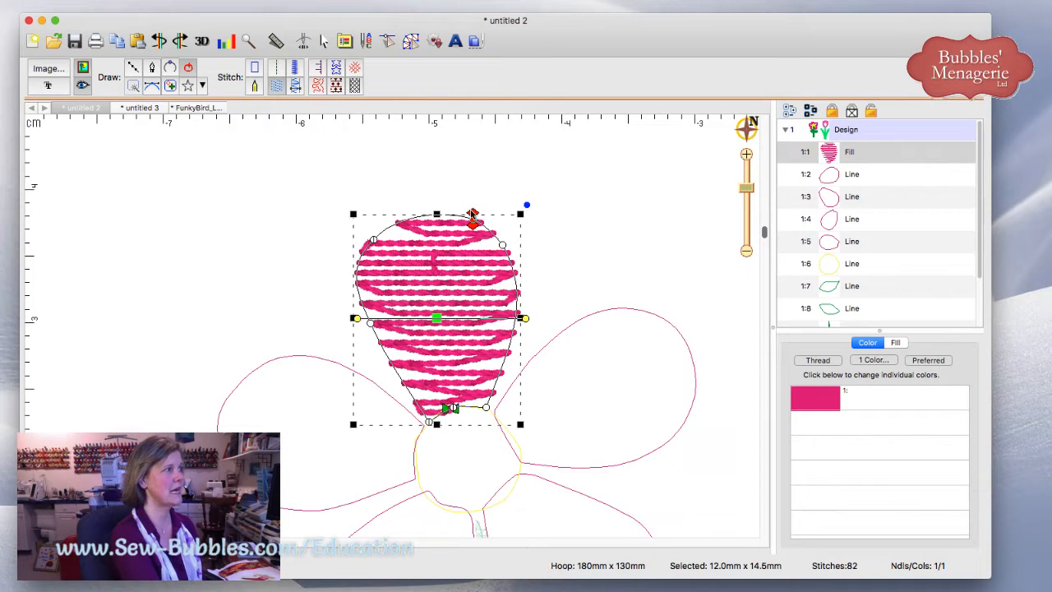
left_click_drag(473, 216, 444, 212)
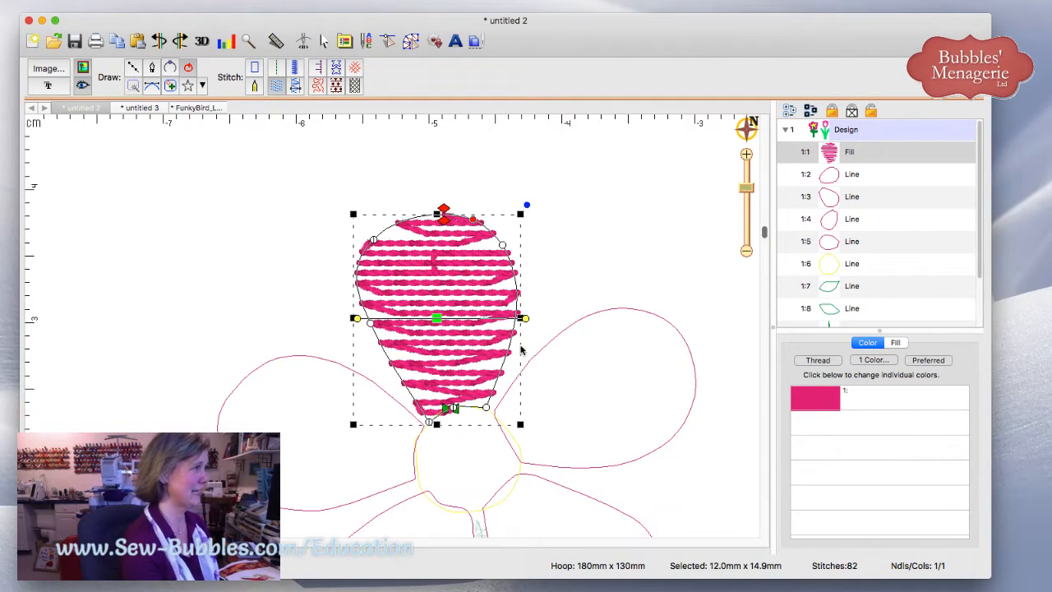
left_click_drag(523, 318, 532, 300)
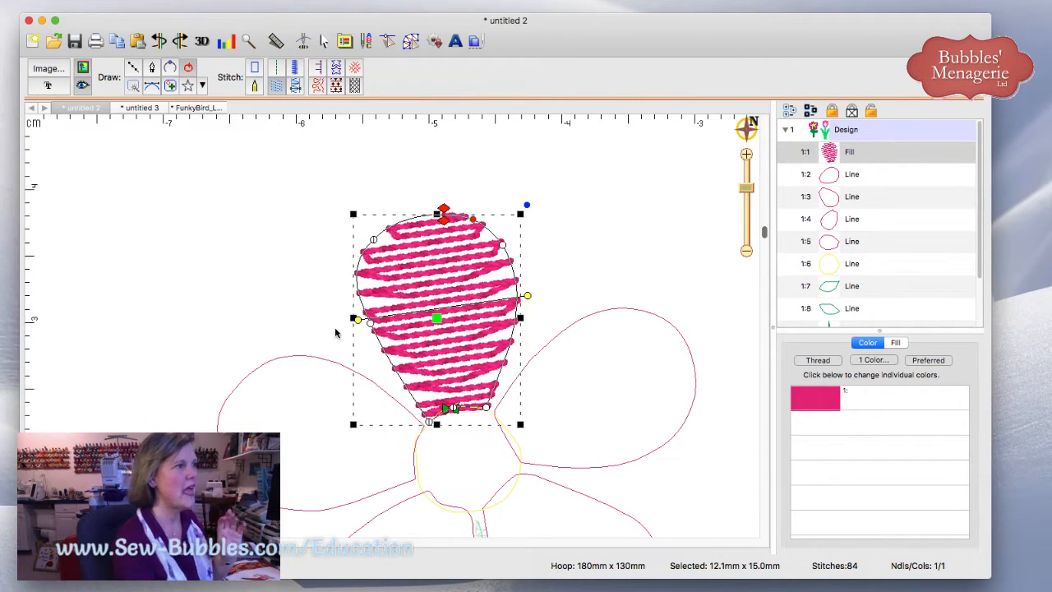
Step: Enable Travel edge for the top petal's fill and deselect the petal
left_click(902, 344)
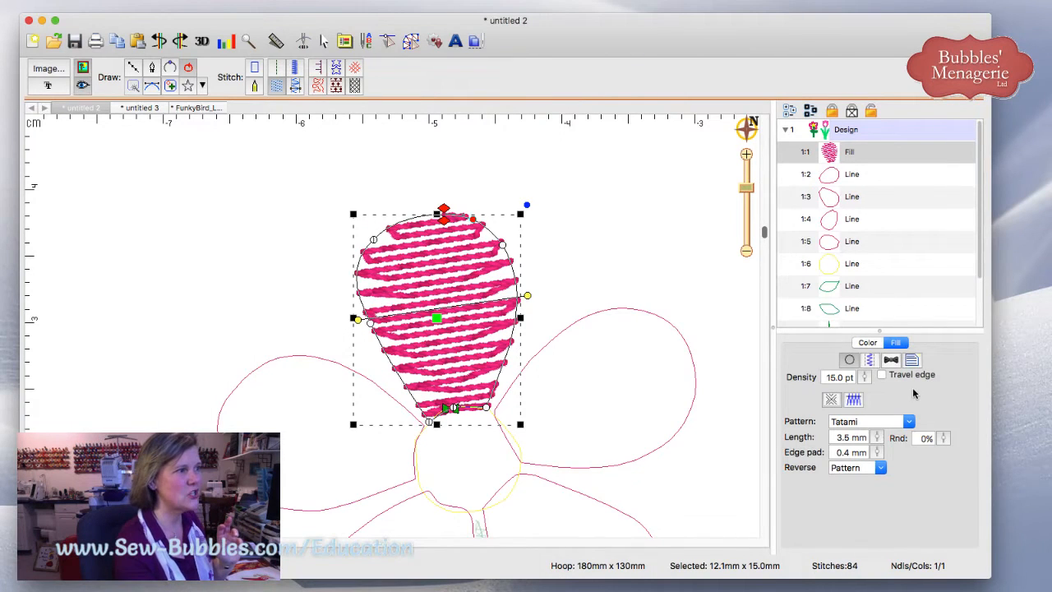
left_click(881, 375)
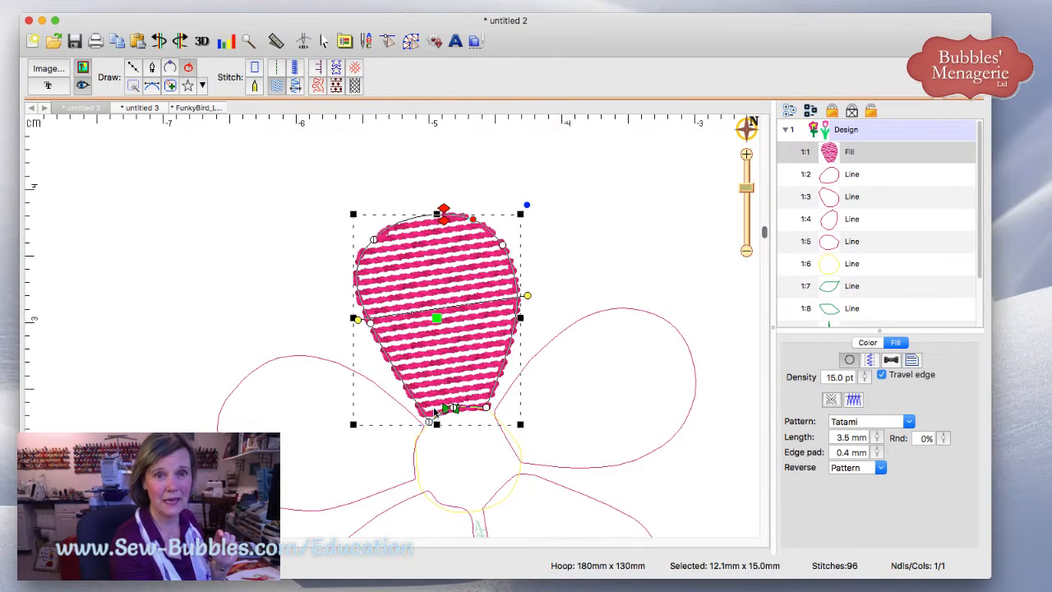
left_click(539, 229)
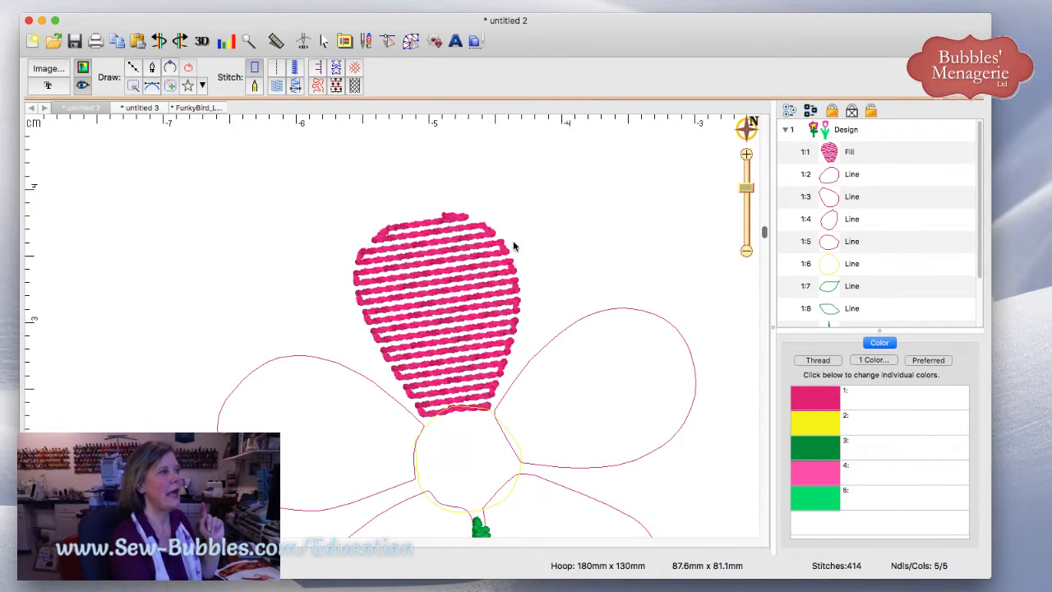
Step: Copy the filled top petal and paste the duplicate over the original
left_click(469, 294)
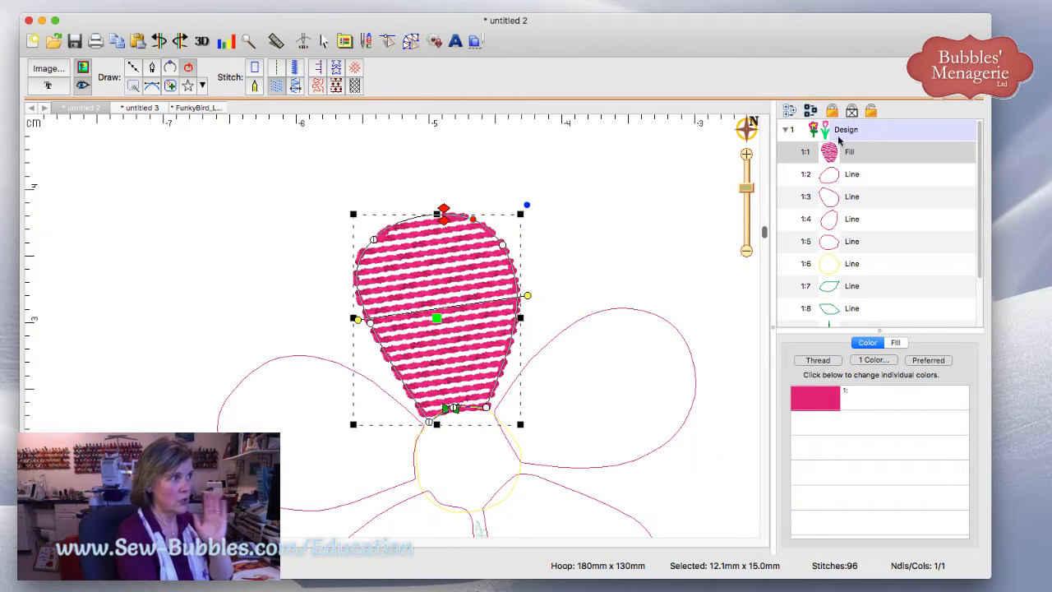
left_click(830, 155)
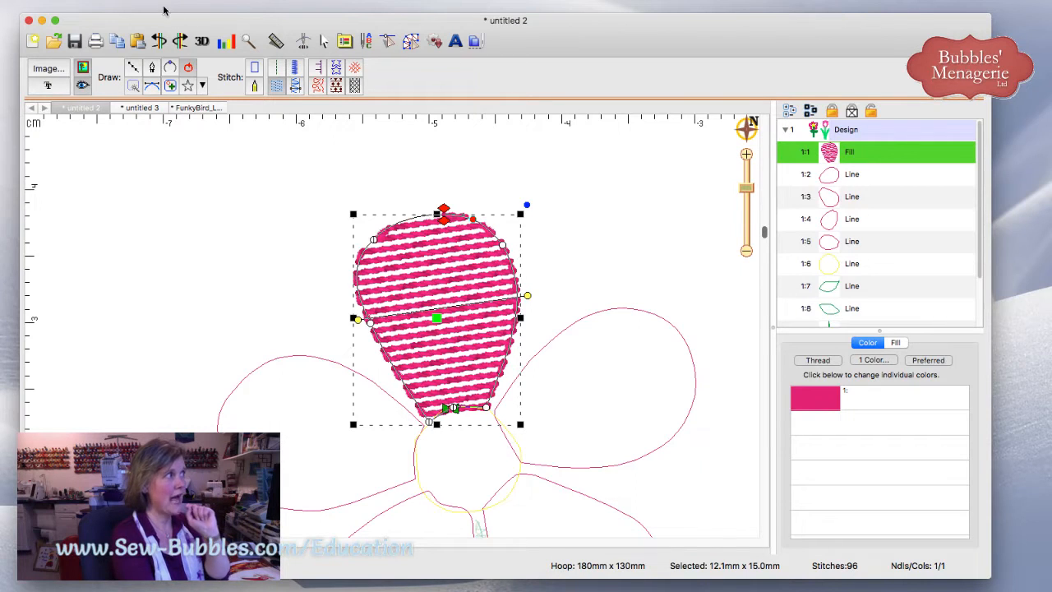
left_click(114, 45)
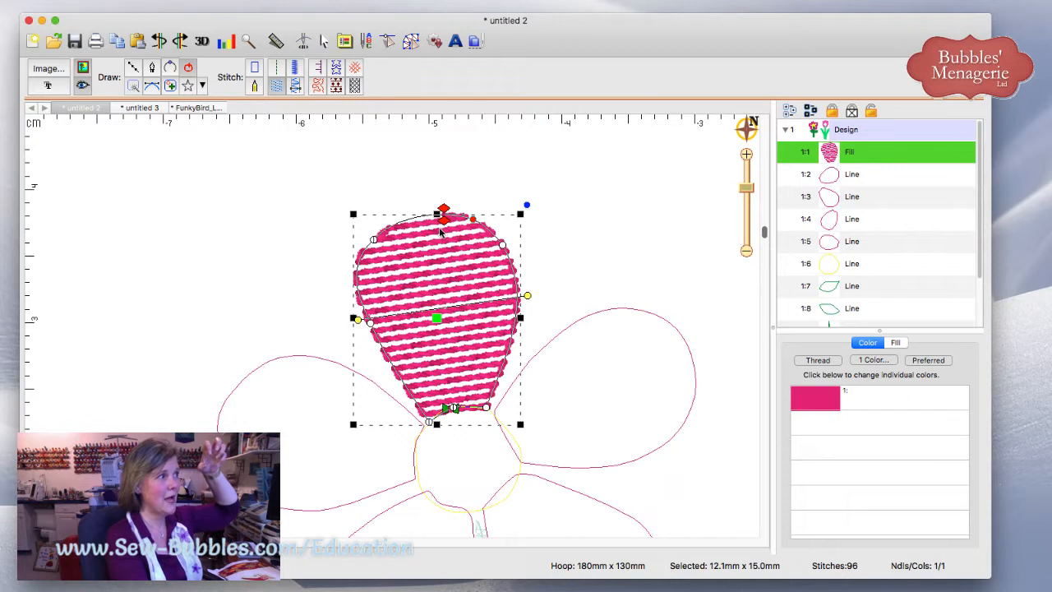
right_click(502, 256)
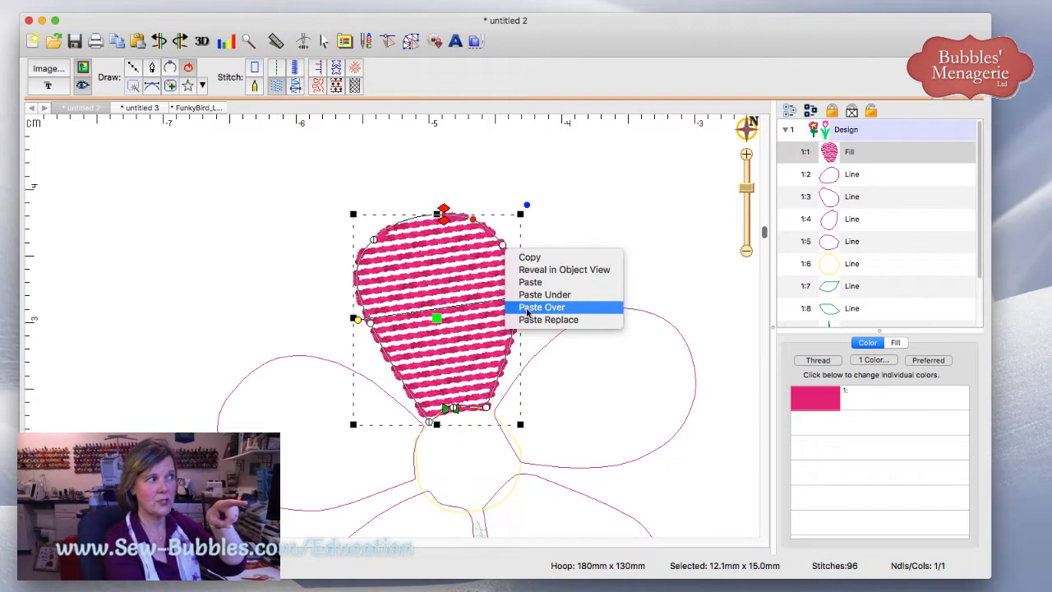
left_click(527, 309)
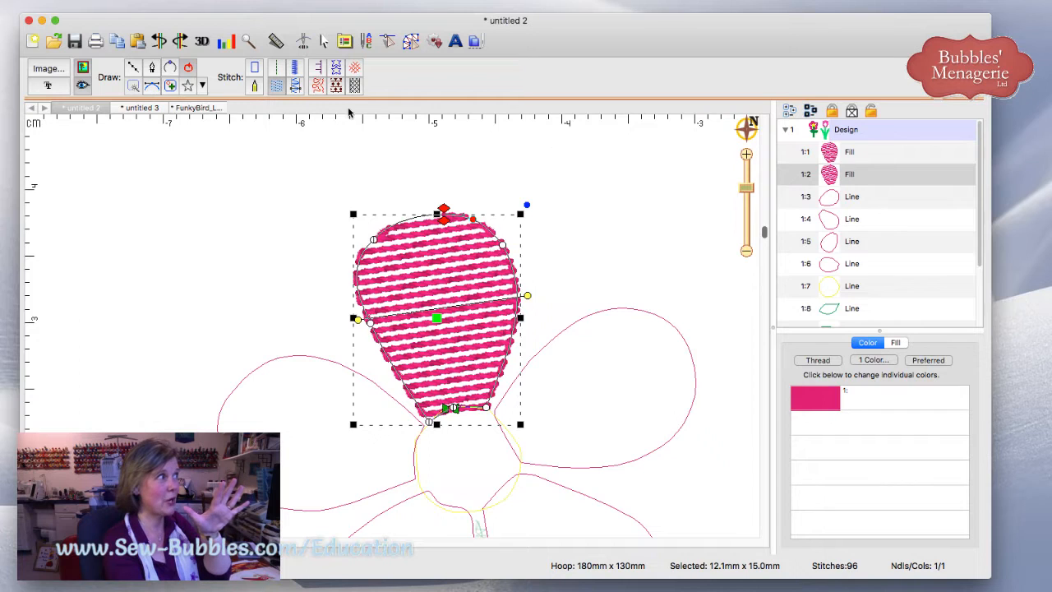
Step: Convert the top petal's duplicate fill to a Run stitch and set its type to Bean
left_click(279, 69)
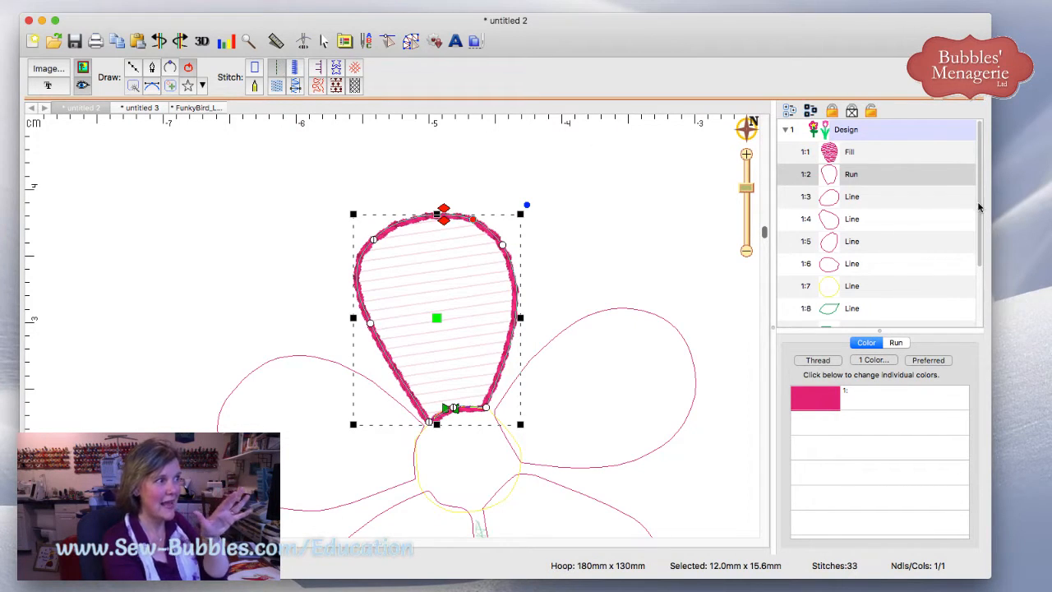
left_click(896, 344)
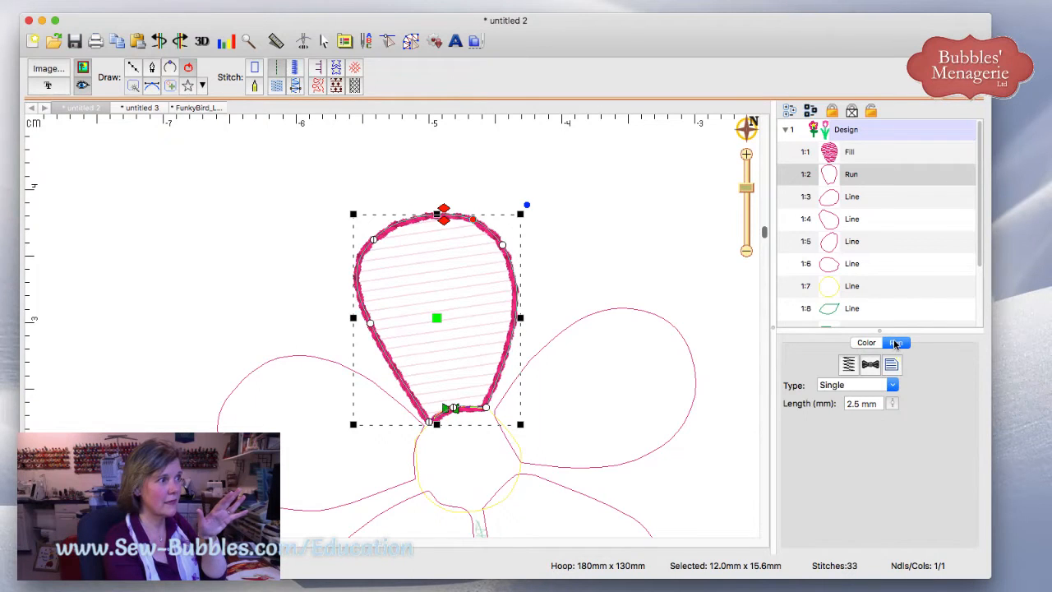
left_click(892, 385)
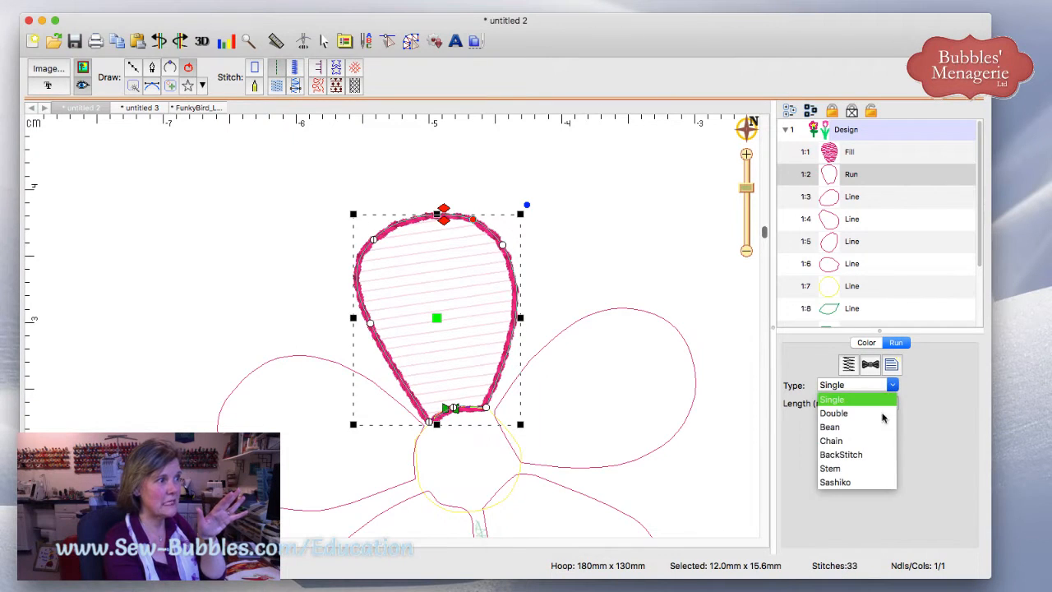
left_click(837, 428)
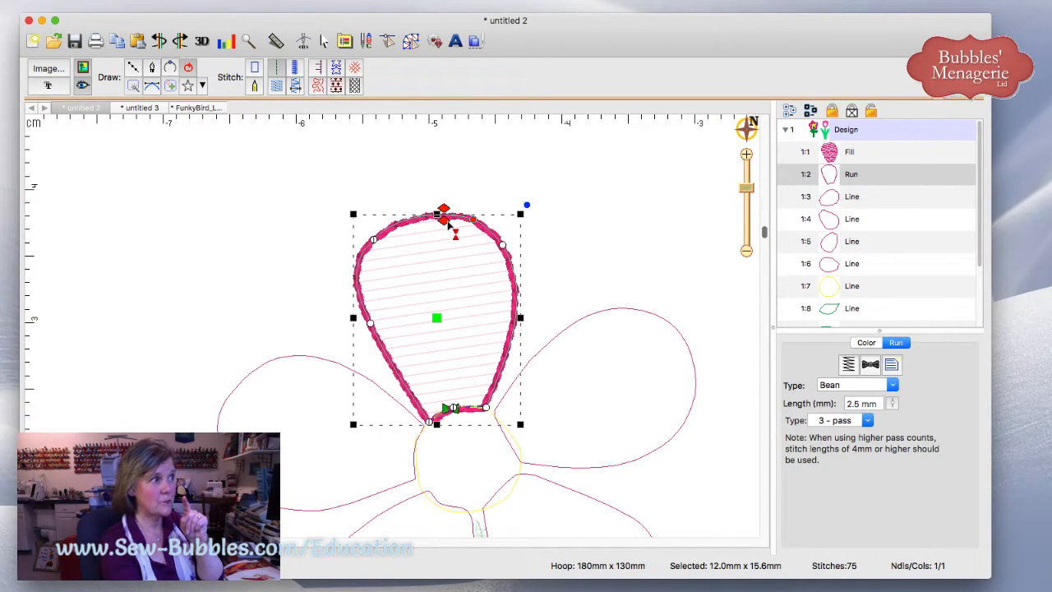
Step: Move the start point of the top petal's run outline to the top, where the petal's fill ends
left_click(841, 156)
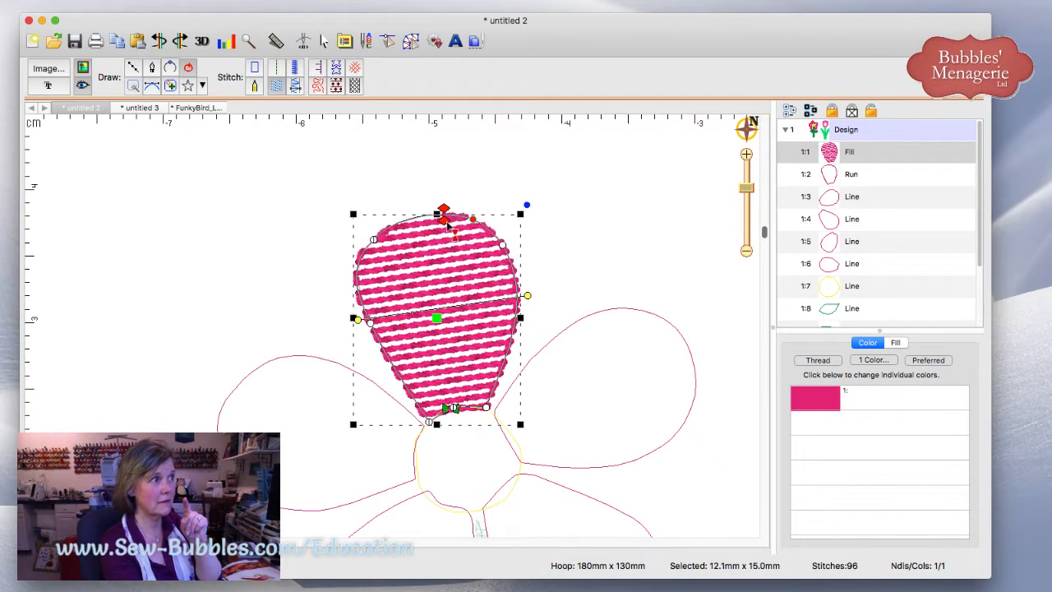
left_click(840, 176)
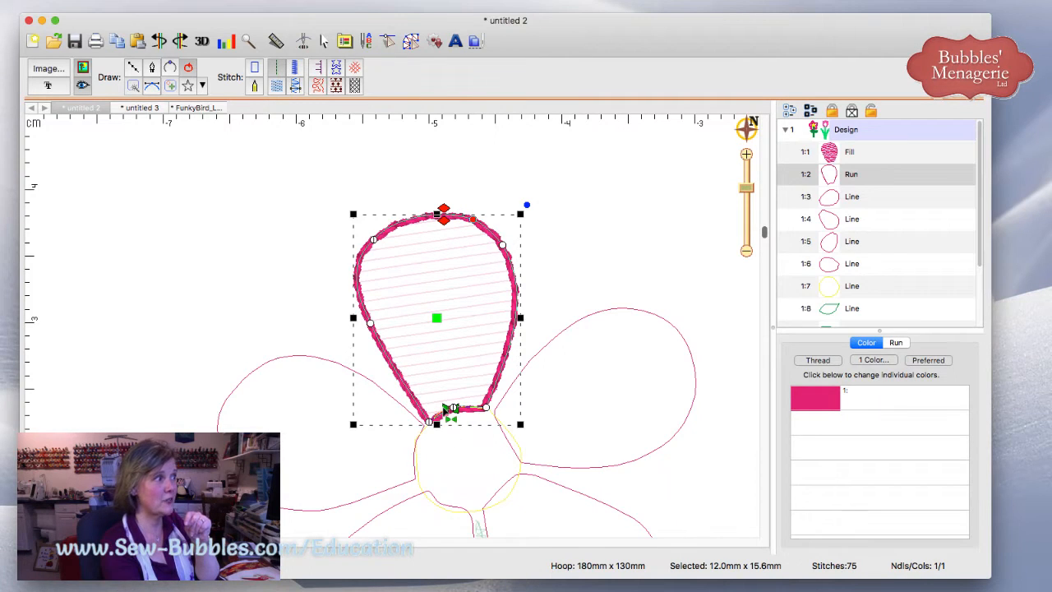
left_click(444, 408)
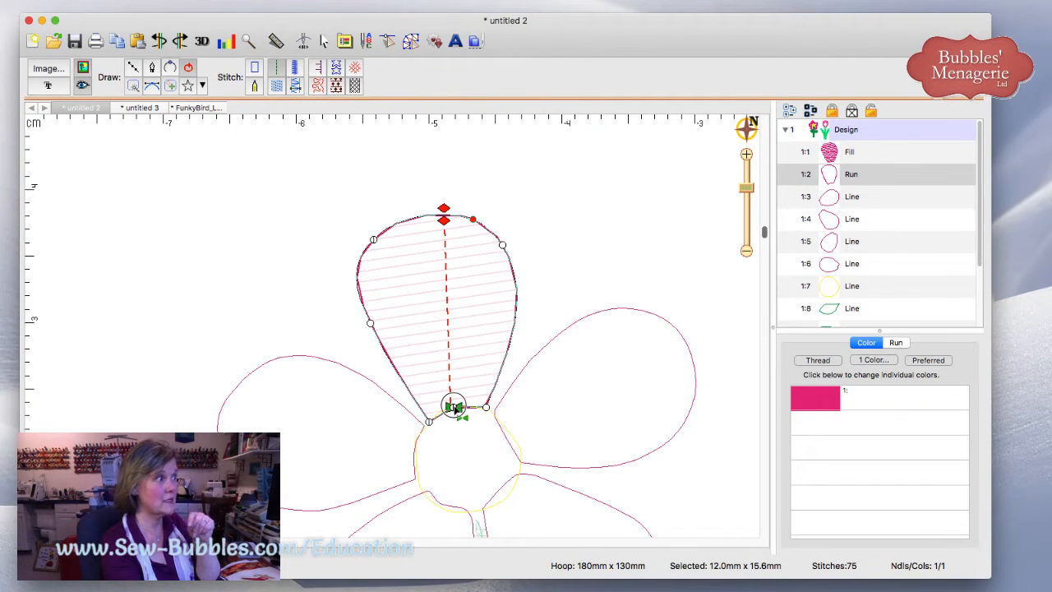
mouse_move(455, 408)
left_mouse_down()
mouse_move(484, 400)
mouse_move(511, 294)
mouse_move(479, 222)
mouse_move(444, 216)
left_mouse_up()
left_click(601, 245)
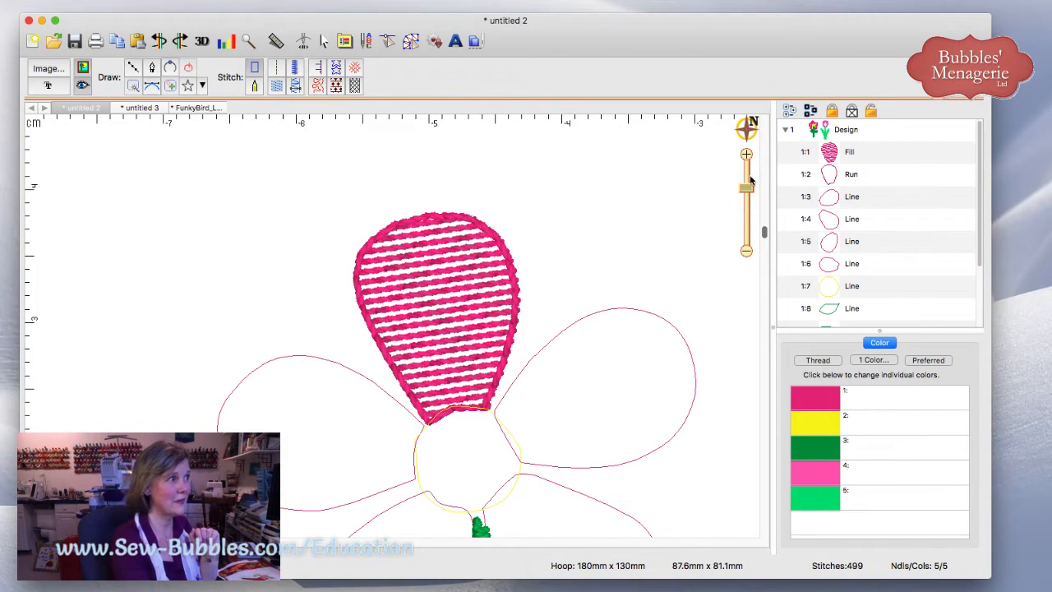
left_click(837, 158)
left_click(842, 173)
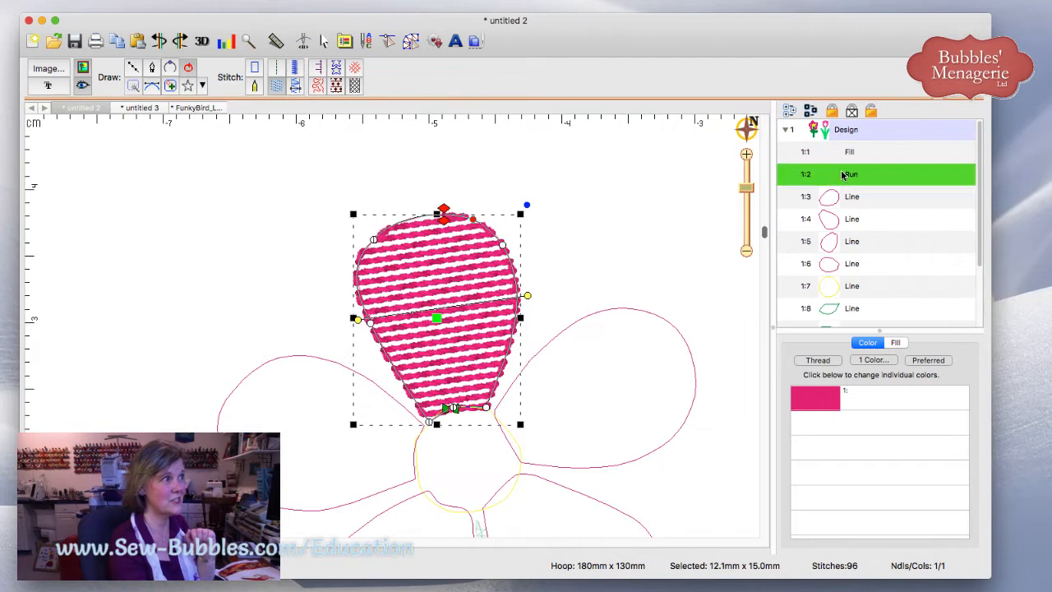
left_click(722, 236)
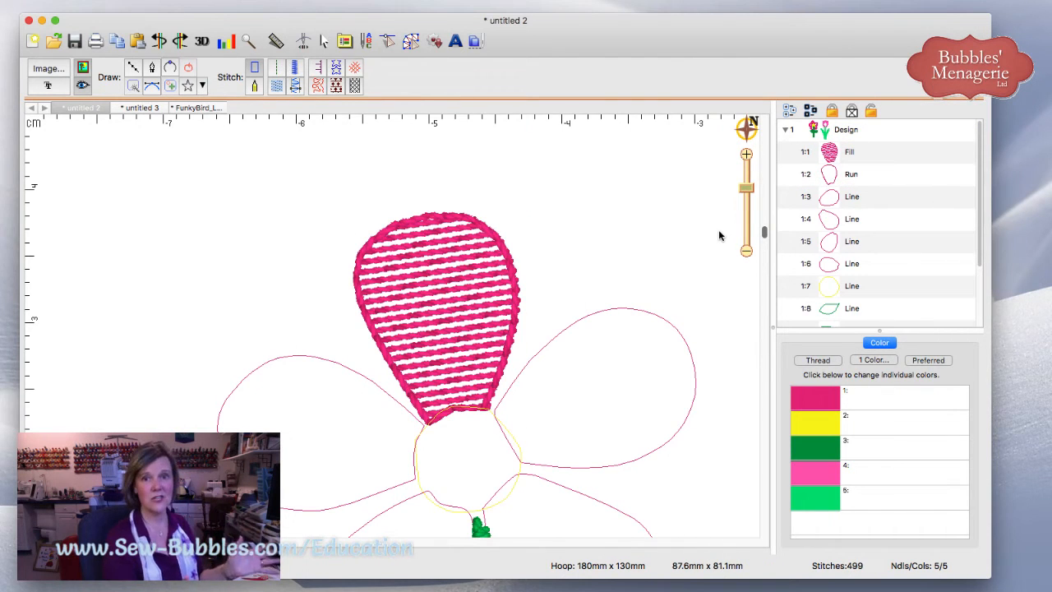
Step: Move the stop point of the top petal's run outline down to the petal's base
left_click(829, 154)
left_click(832, 173)
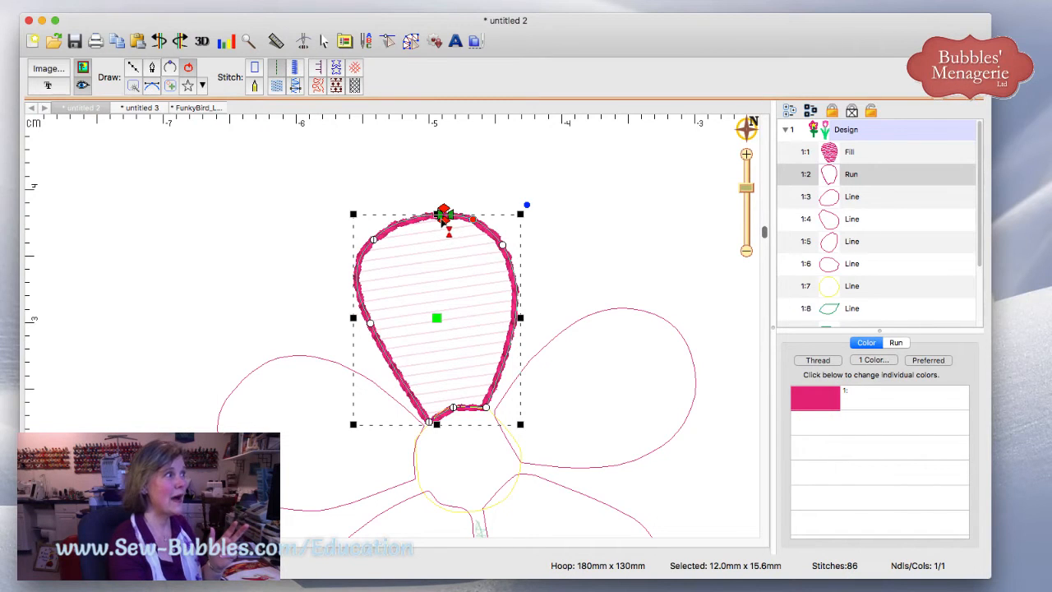
mouse_move(443, 223)
left_mouse_down()
mouse_move(380, 260)
mouse_move(372, 332)
mouse_move(397, 454)
left_mouse_up()
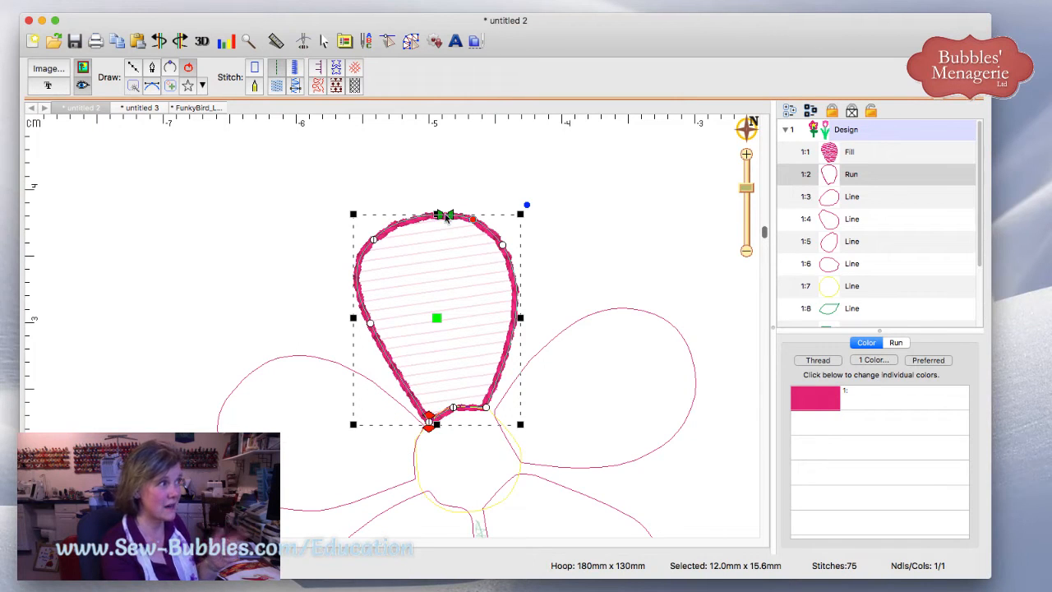
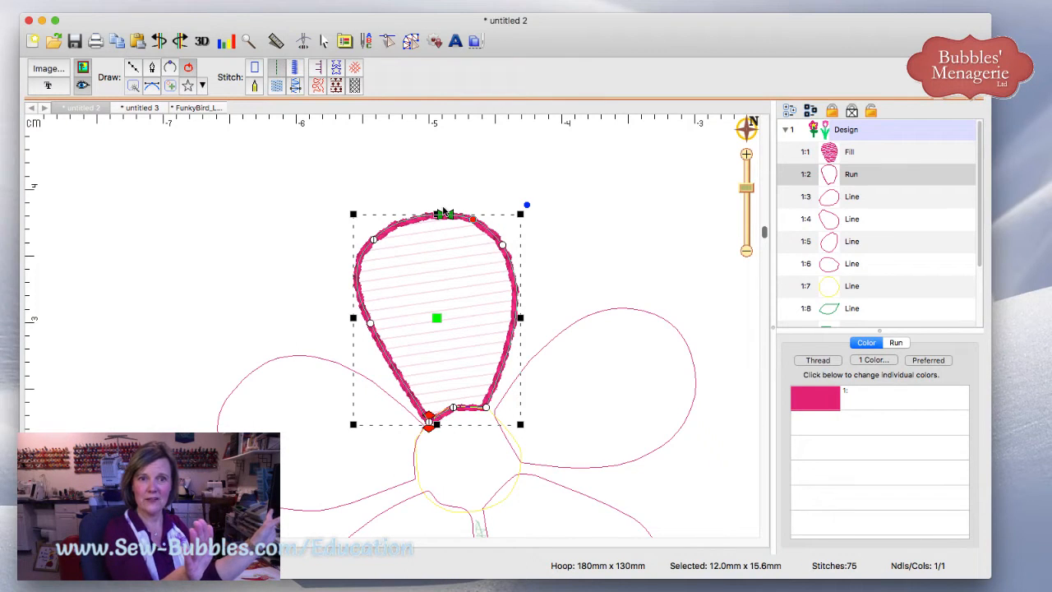
Step: Return the run outline's stop point to the top of the petal and enable Tie at exit
left_click(841, 173)
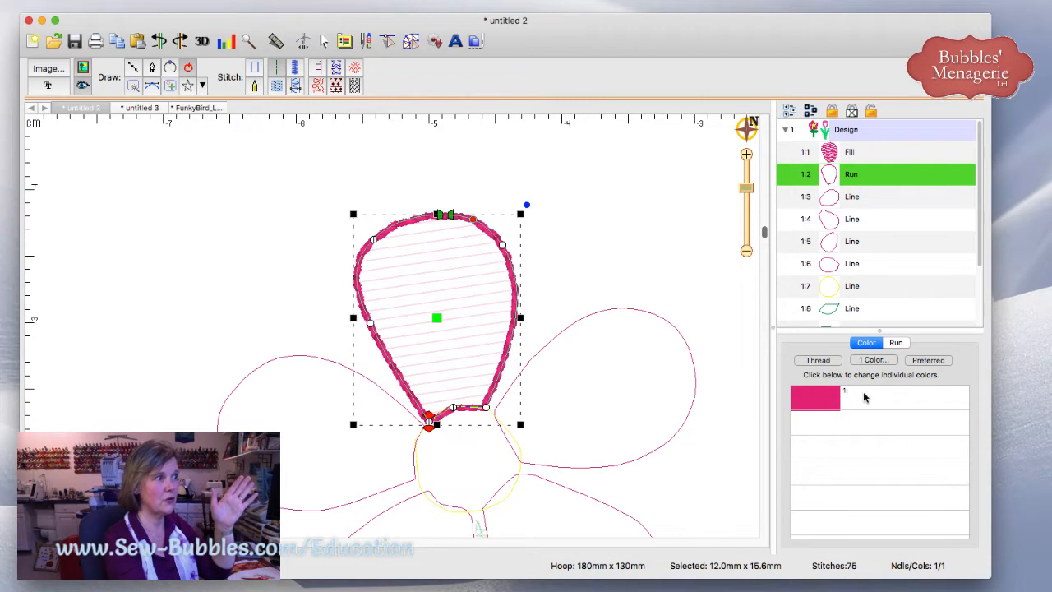
left_click(894, 344)
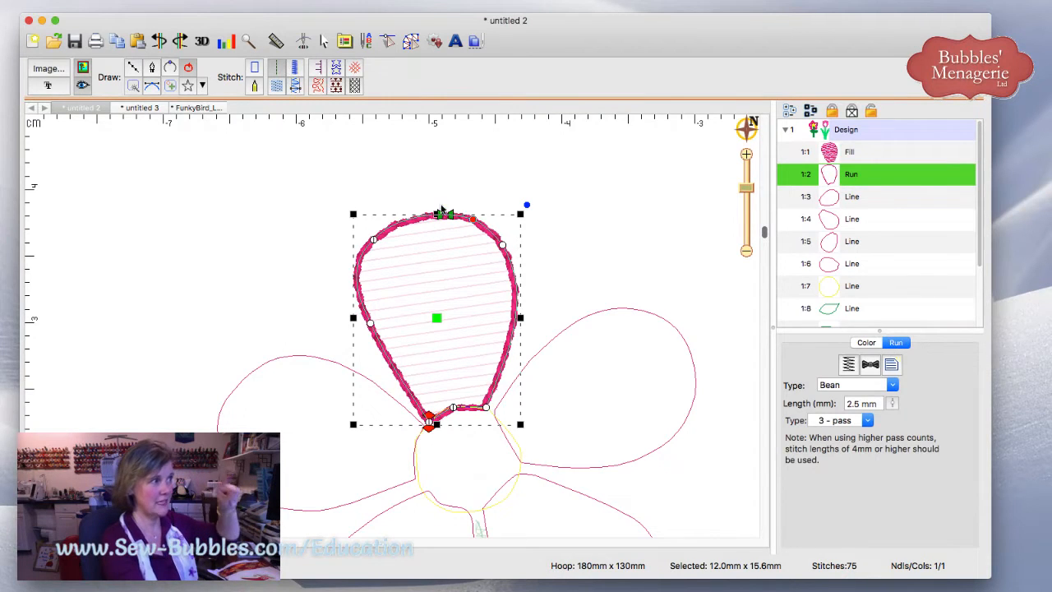
mouse_move(429, 424)
left_mouse_down()
mouse_move(411, 422)
mouse_move(346, 304)
mouse_move(391, 235)
mouse_move(447, 222)
left_mouse_up()
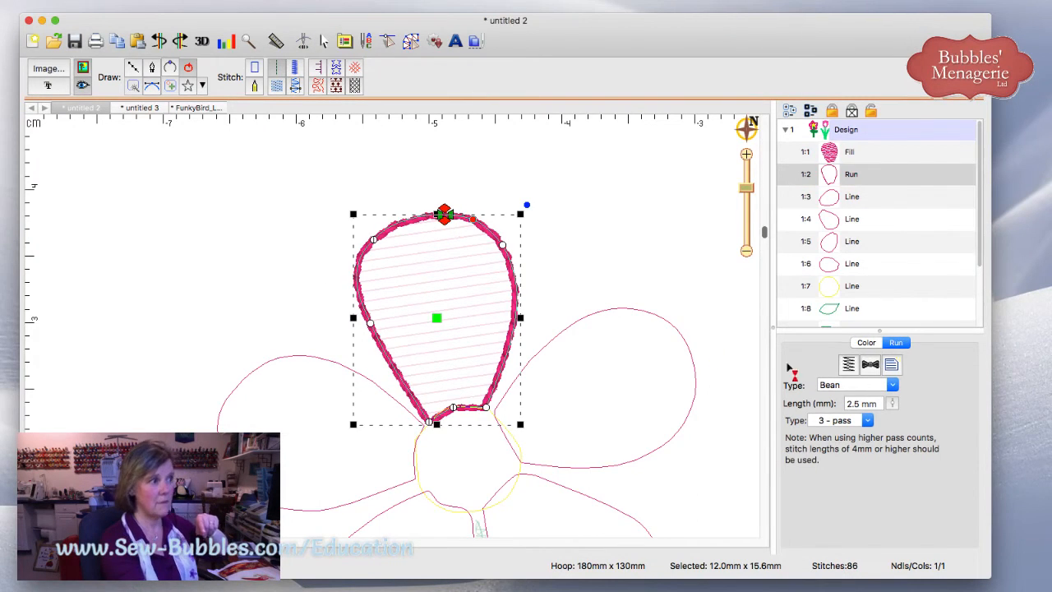
left_click(870, 366)
left_click(825, 416)
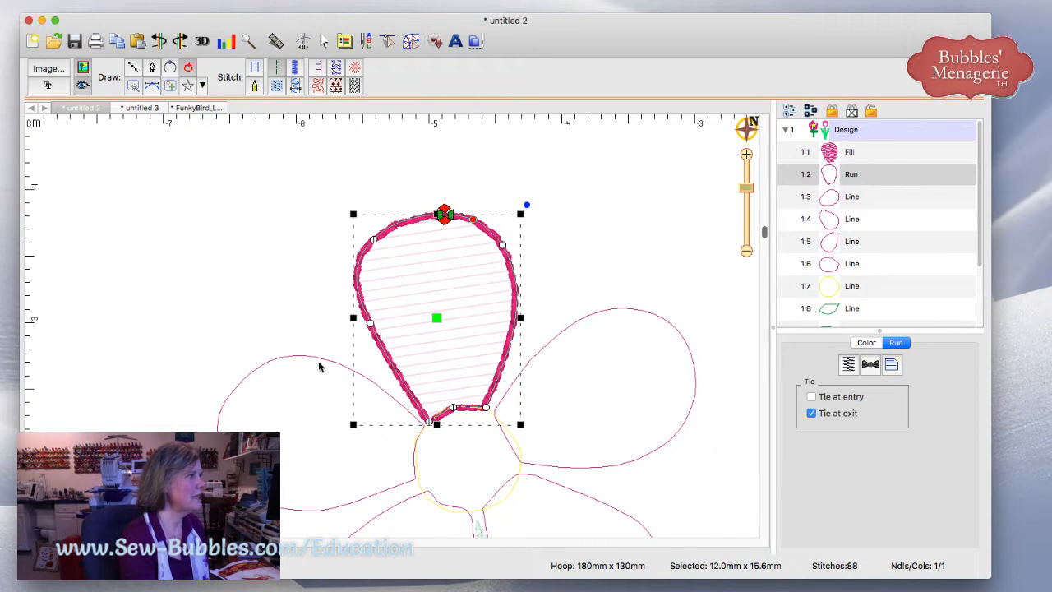
left_click(398, 305)
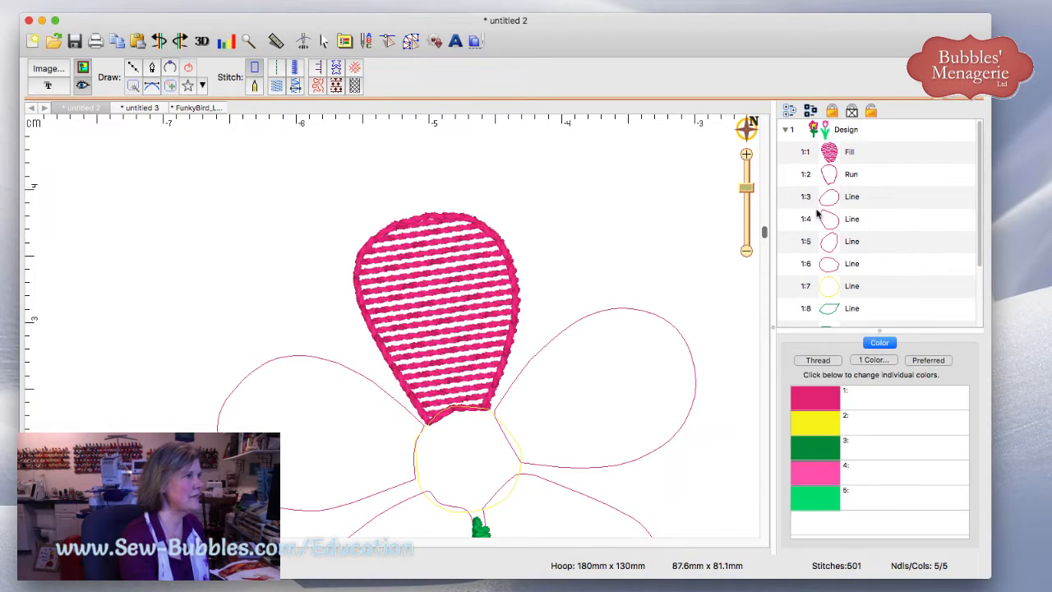
Step: Replace the left petal's line with the copied petal fill and rotate it counterclockwise so its base faces the flower centre
left_click(831, 155)
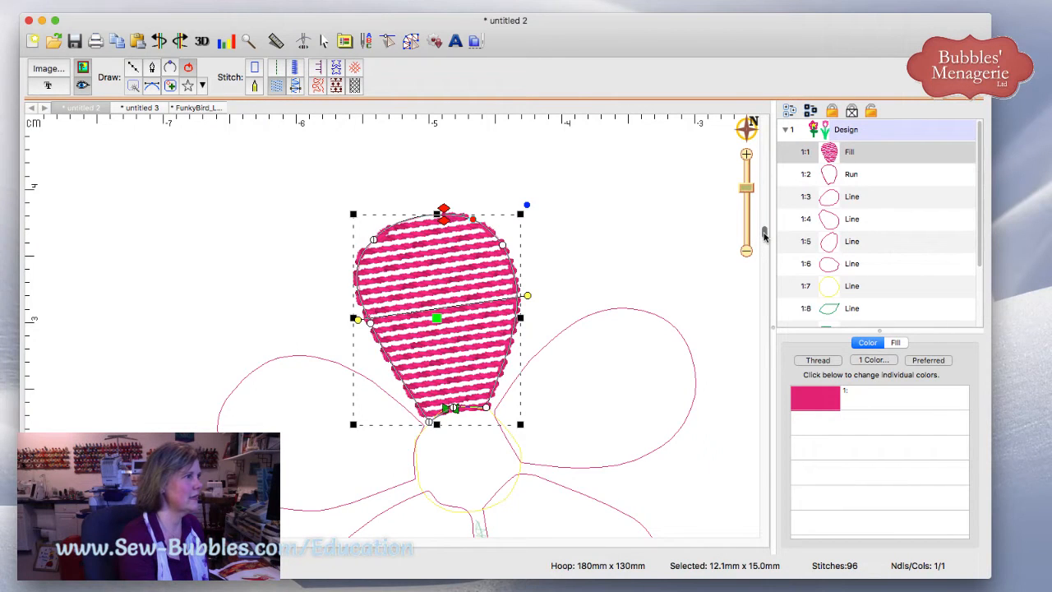
left_click_drag(763, 233, 763, 250)
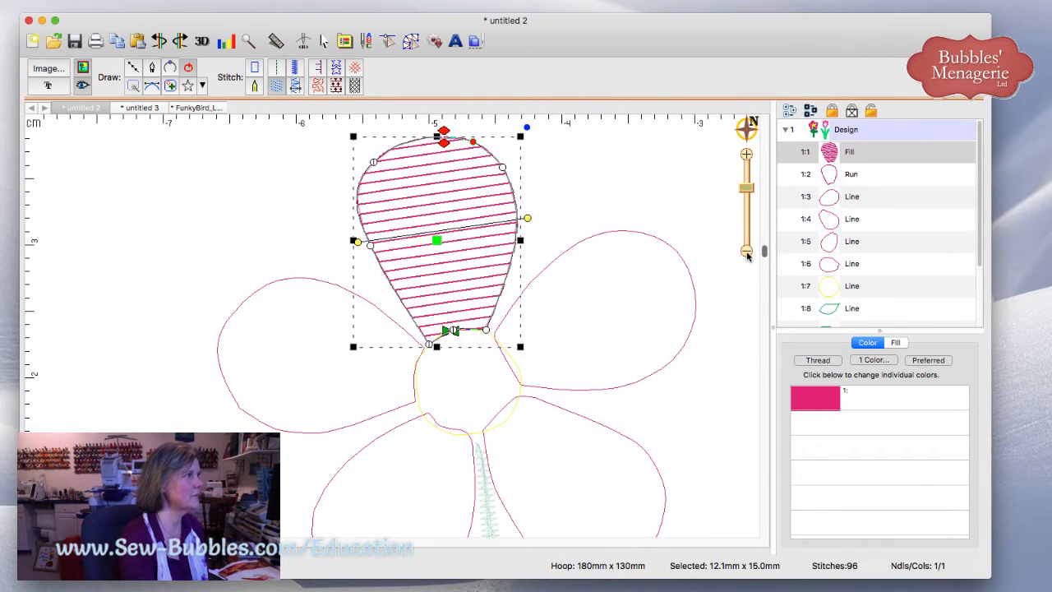
left_click(292, 284)
right_click(318, 355)
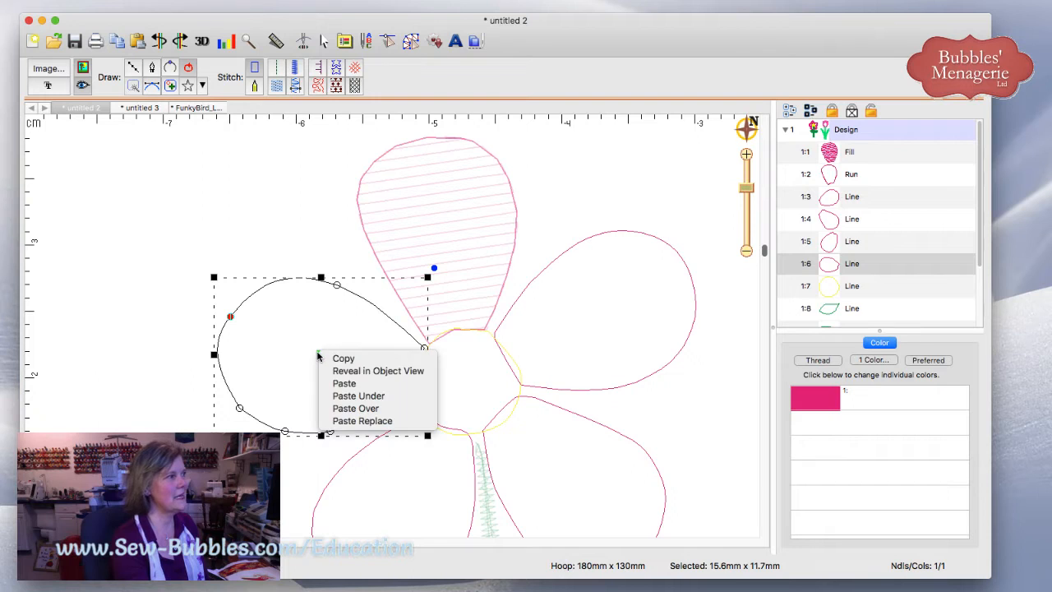
left_click(349, 421)
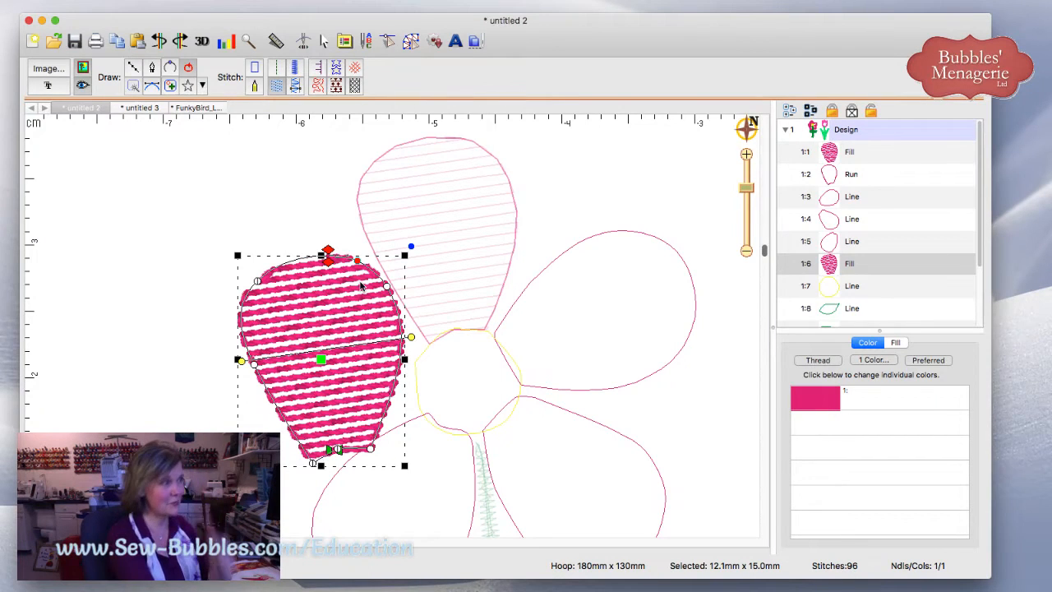
left_click_drag(415, 245, 281, 287)
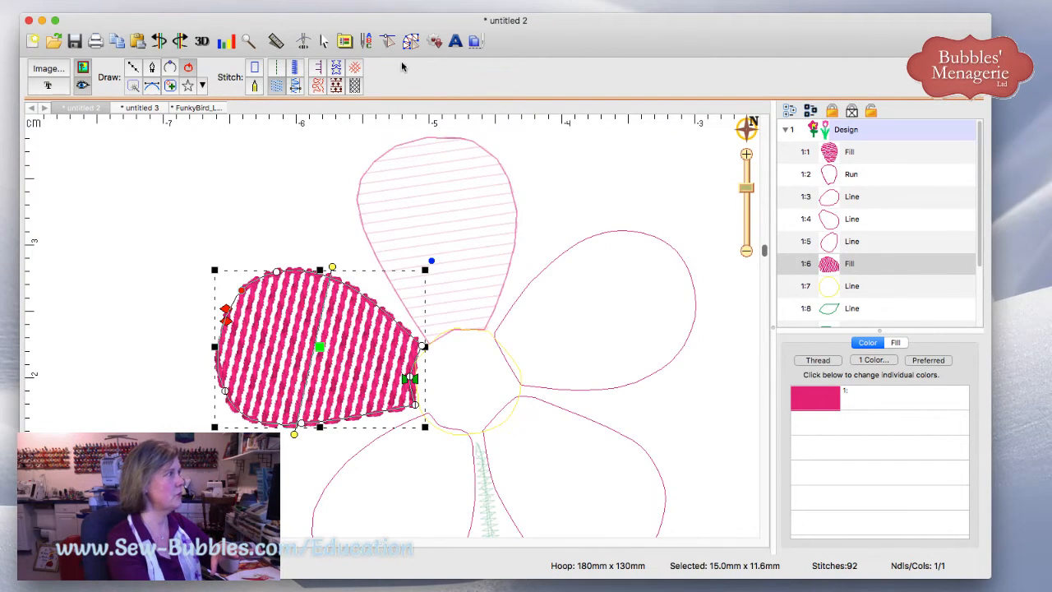
Step: Set the left petal's fill density to 25 pt
left_click(895, 343)
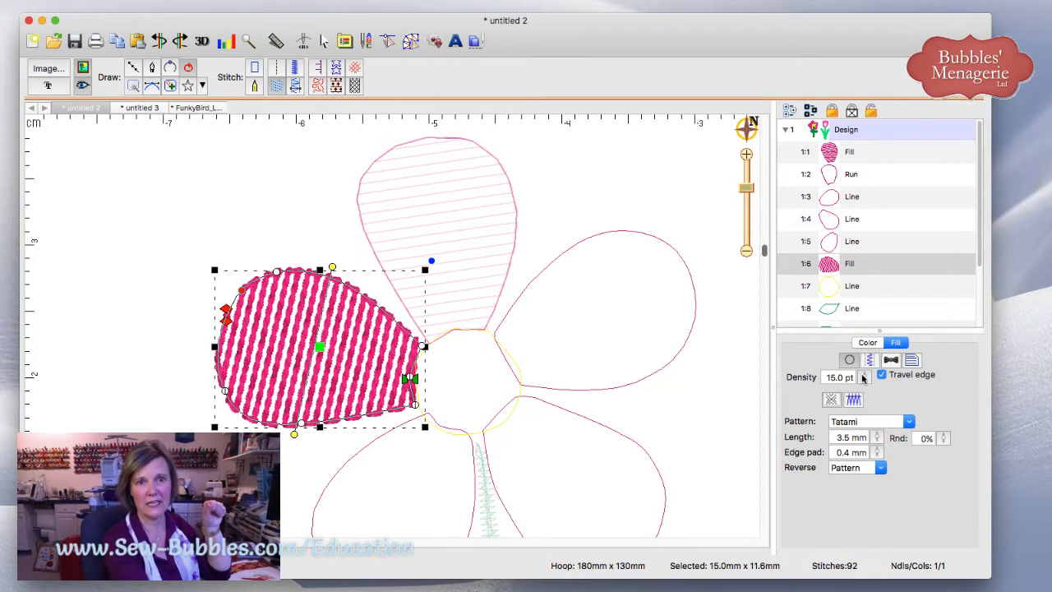
left_click(864, 377)
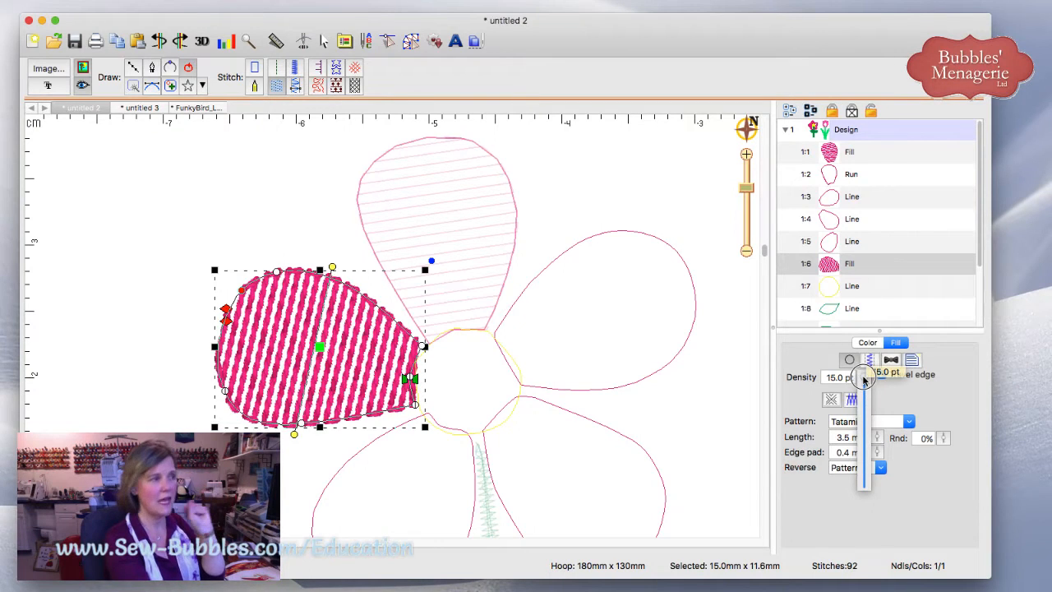
left_click(864, 378)
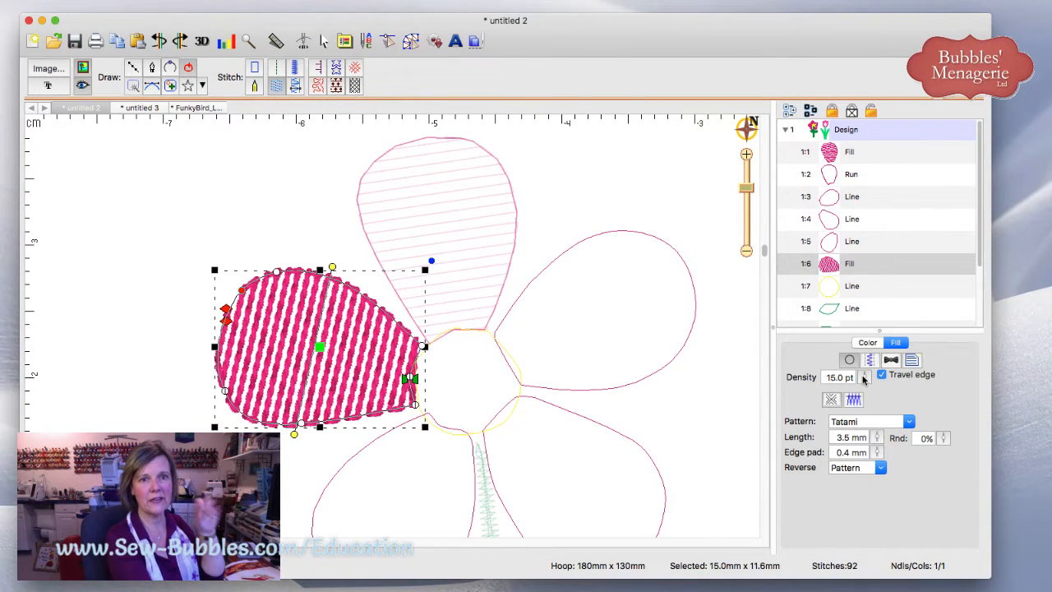
double_click(831, 377)
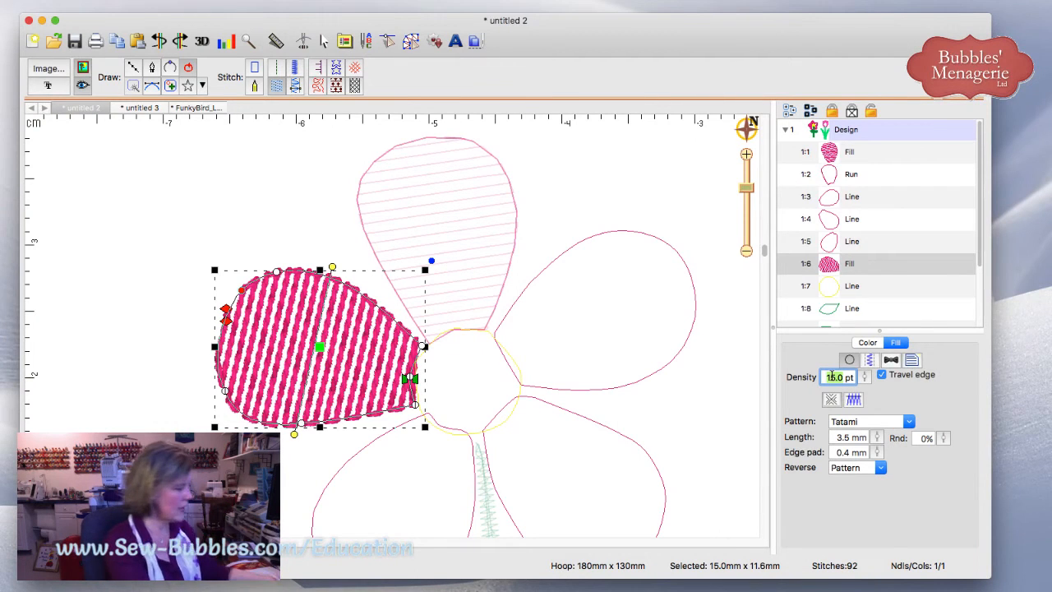
type("25")
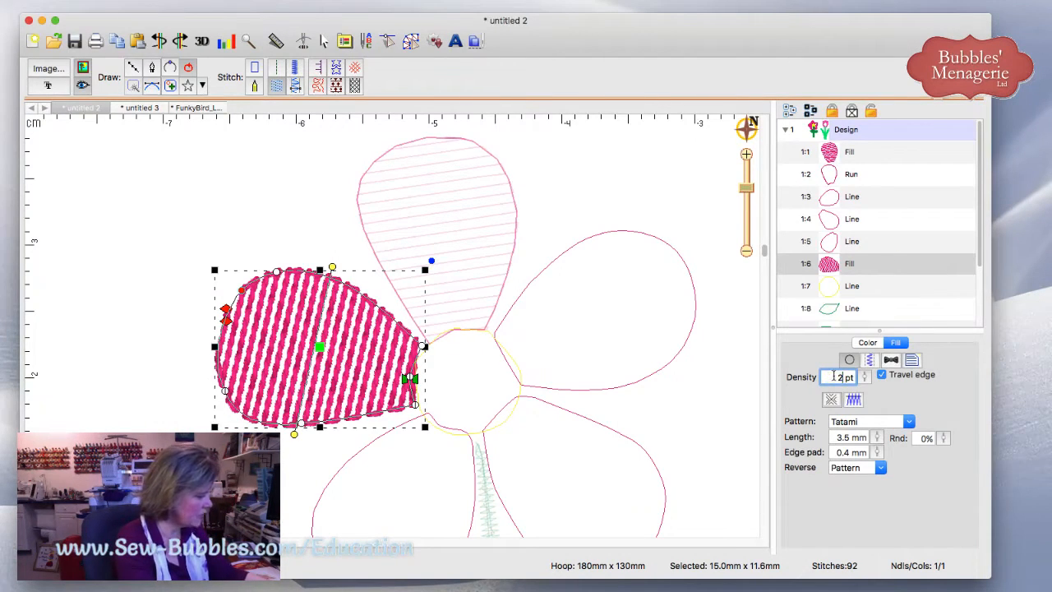
key("Return")
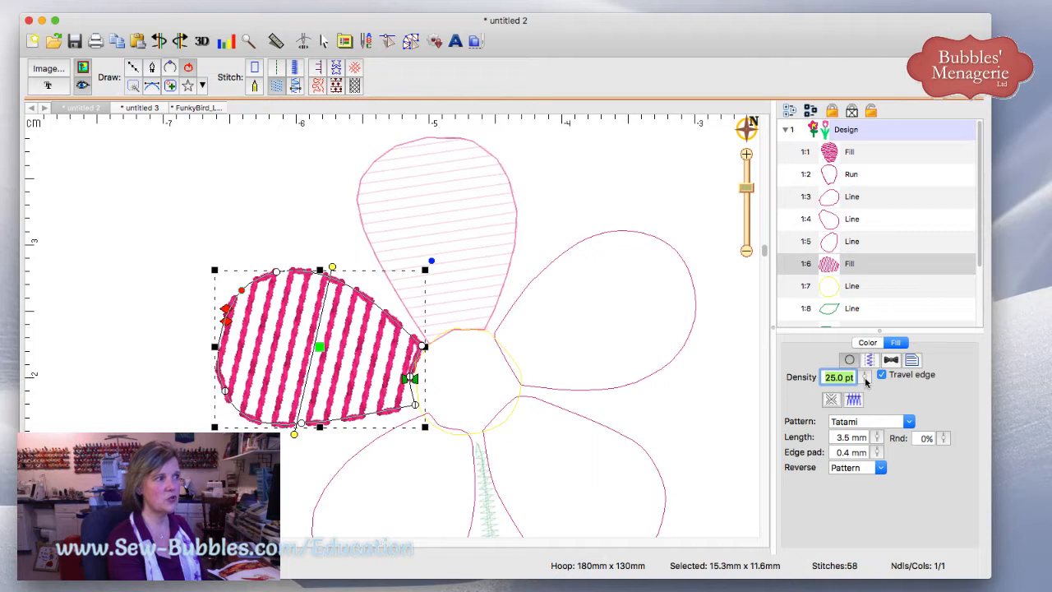
Step: Check the lowest and highest density values available for the left petal's fill
left_click_drag(865, 380, 863, 535)
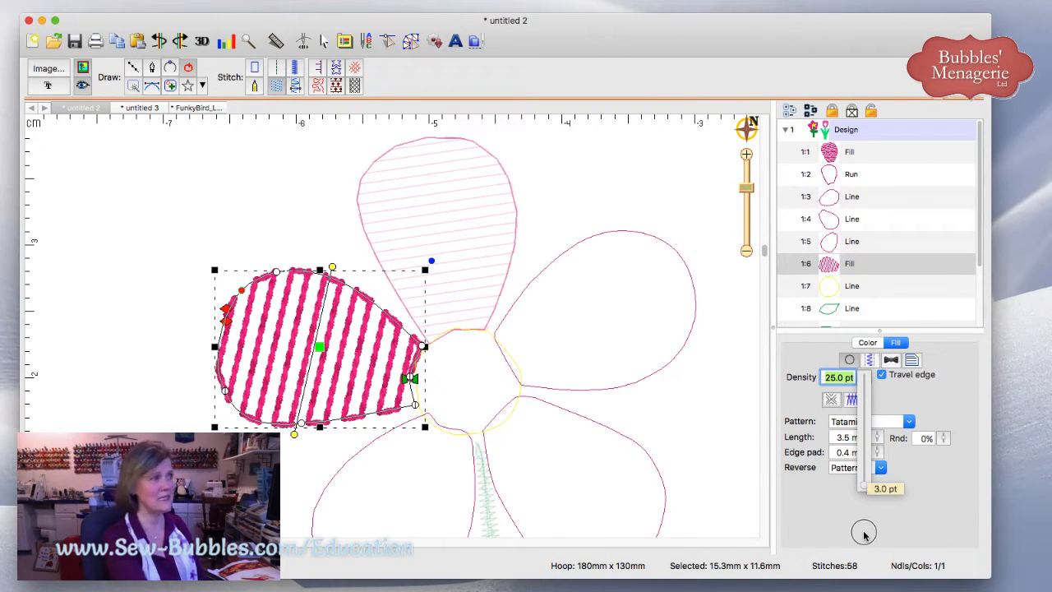
left_click_drag(863, 534, 865, 360)
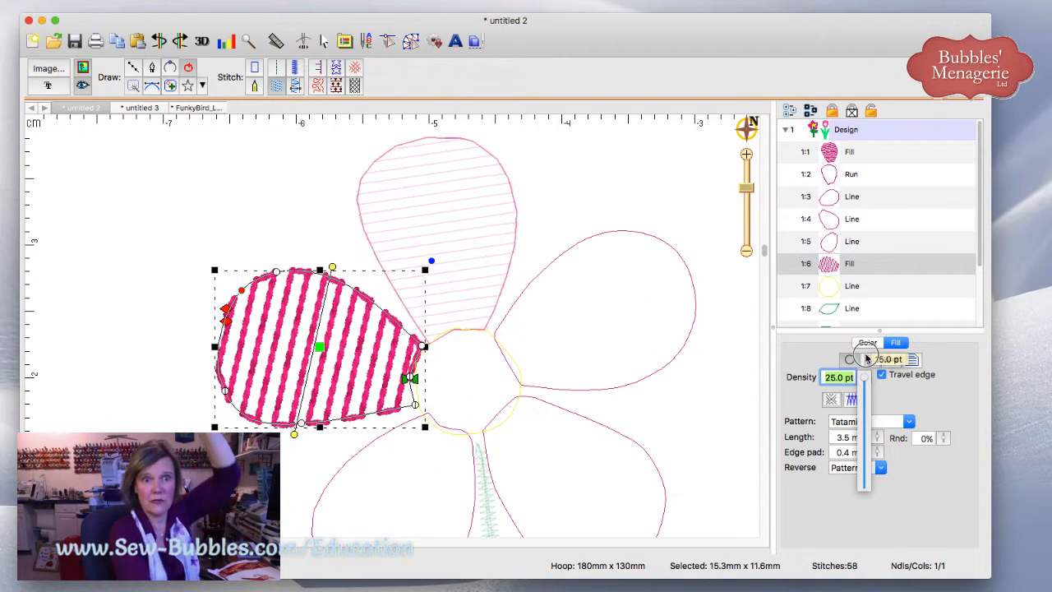
left_click_drag(865, 359, 862, 365)
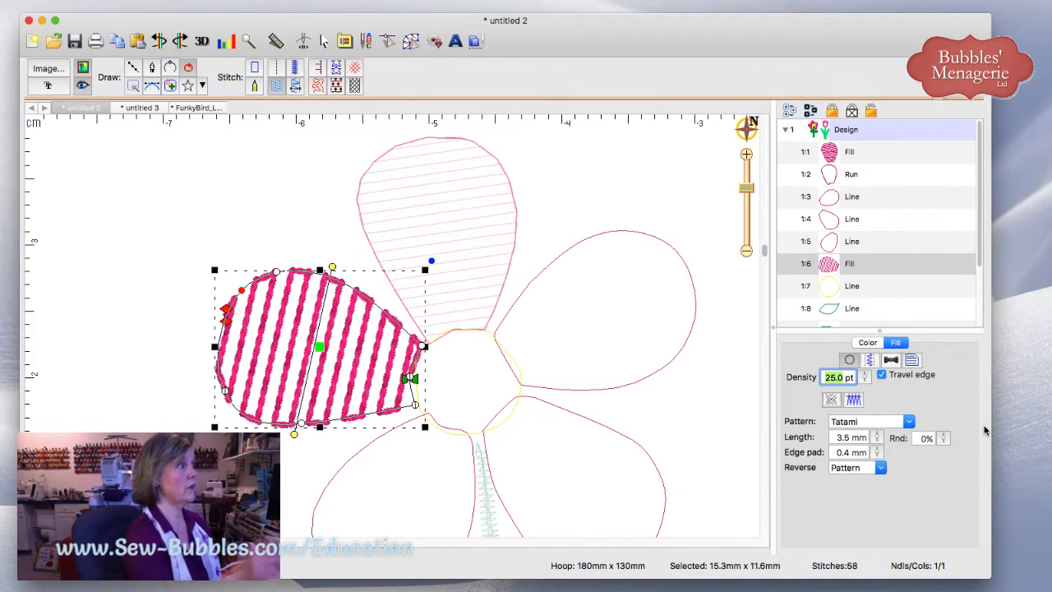
Step: Select the top petal's run outline and place its stop point at the lower-left corner of the petal's base
left_click(443, 264)
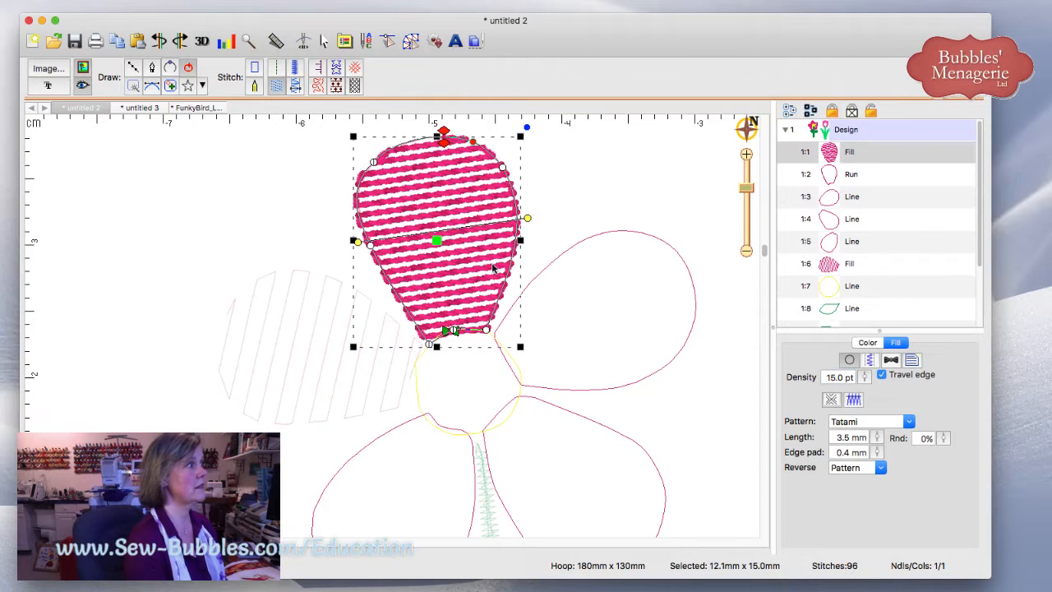
left_click(861, 174)
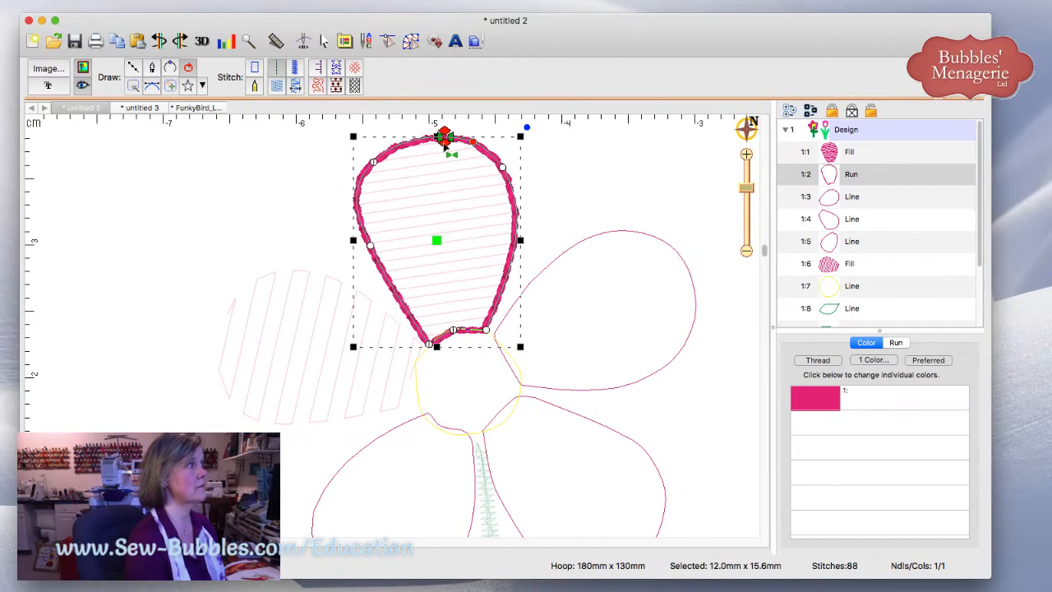
mouse_move(441, 142)
left_mouse_down()
mouse_move(394, 165)
mouse_move(369, 312)
mouse_move(430, 378)
mouse_move(400, 392)
mouse_move(392, 383)
left_mouse_up()
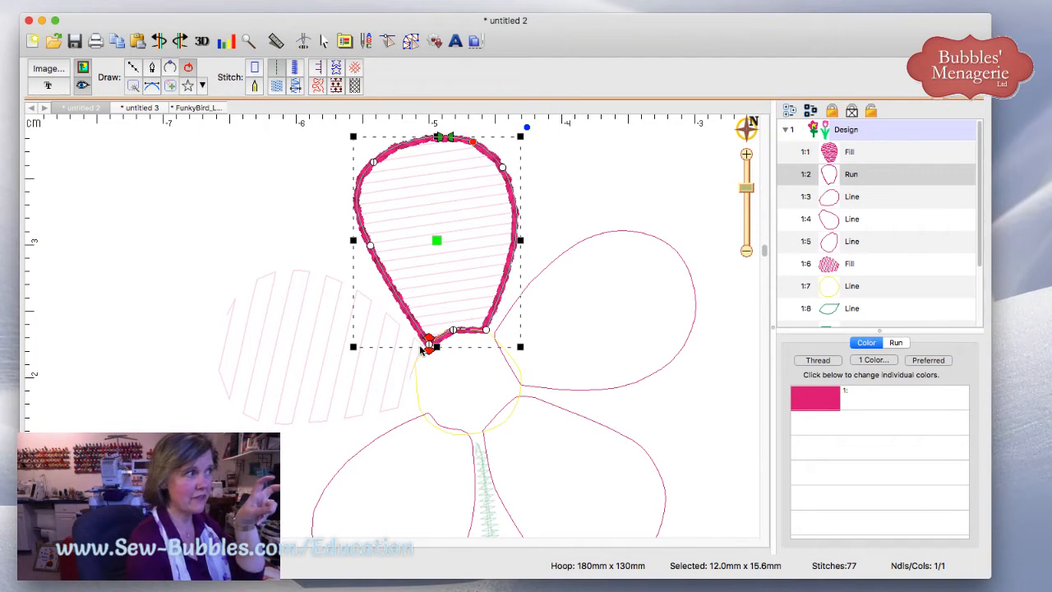
Step: In FunkyBird_LSB, delete the green Design fill and the old Underlay, and generate new knockdown stitching beneath the bird
left_click(840, 153)
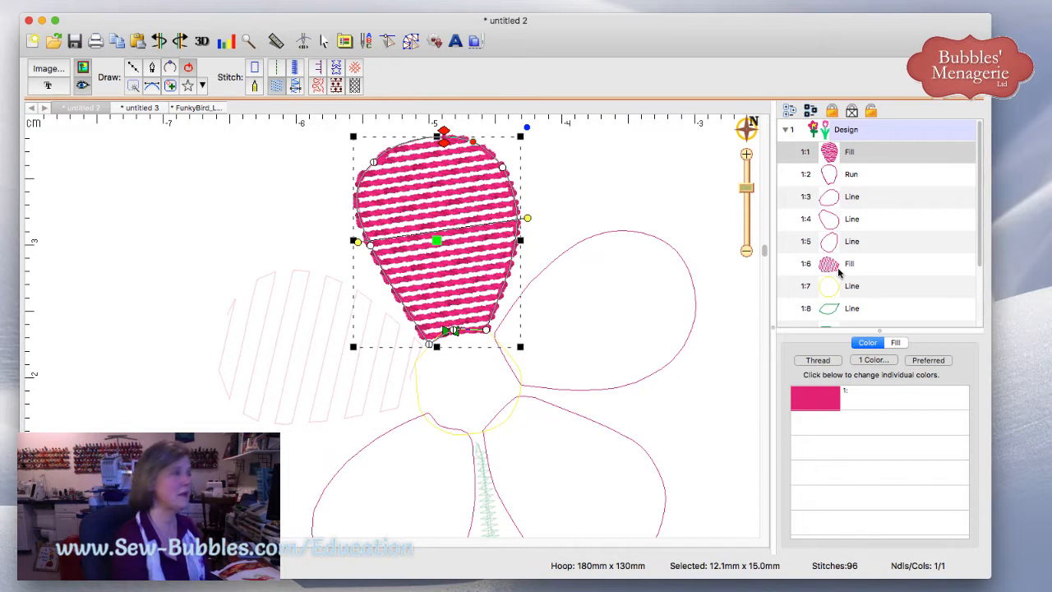
left_click(201, 107)
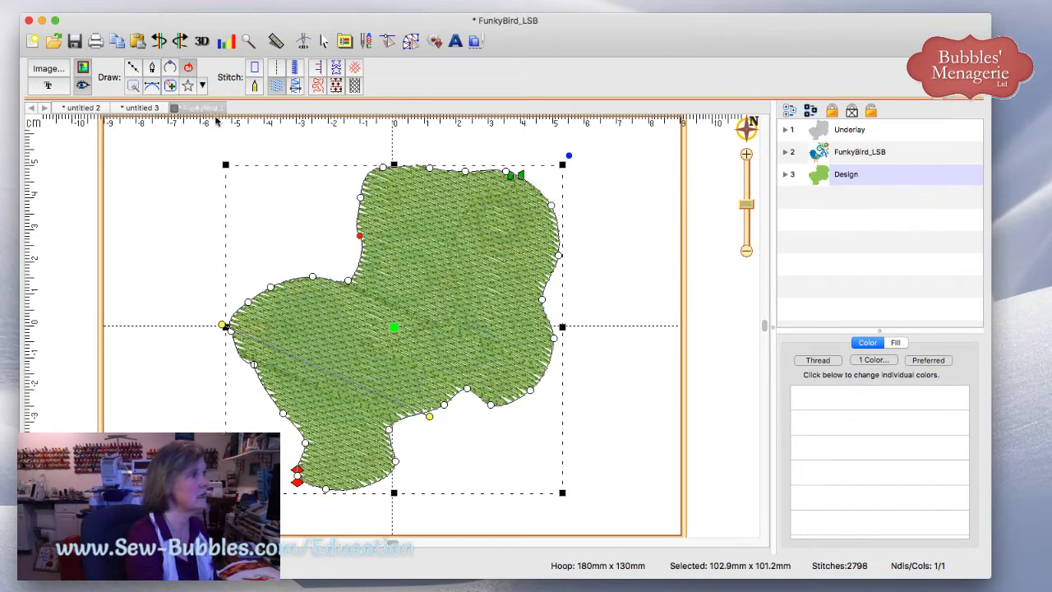
left_click(878, 181)
key("Delete")
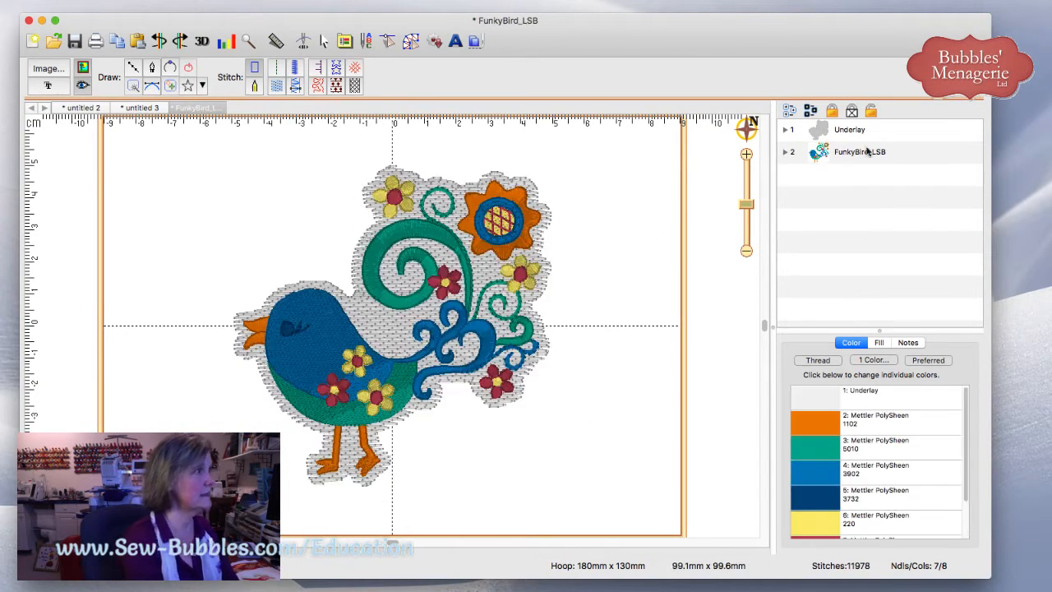
left_click(863, 130)
key("Delete")
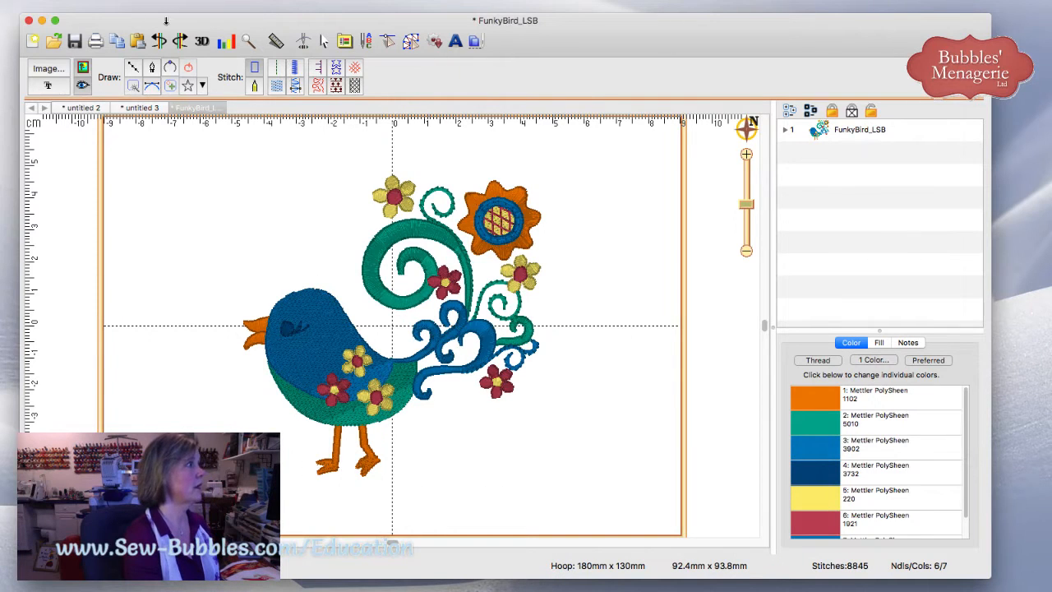
left_click(169, 6)
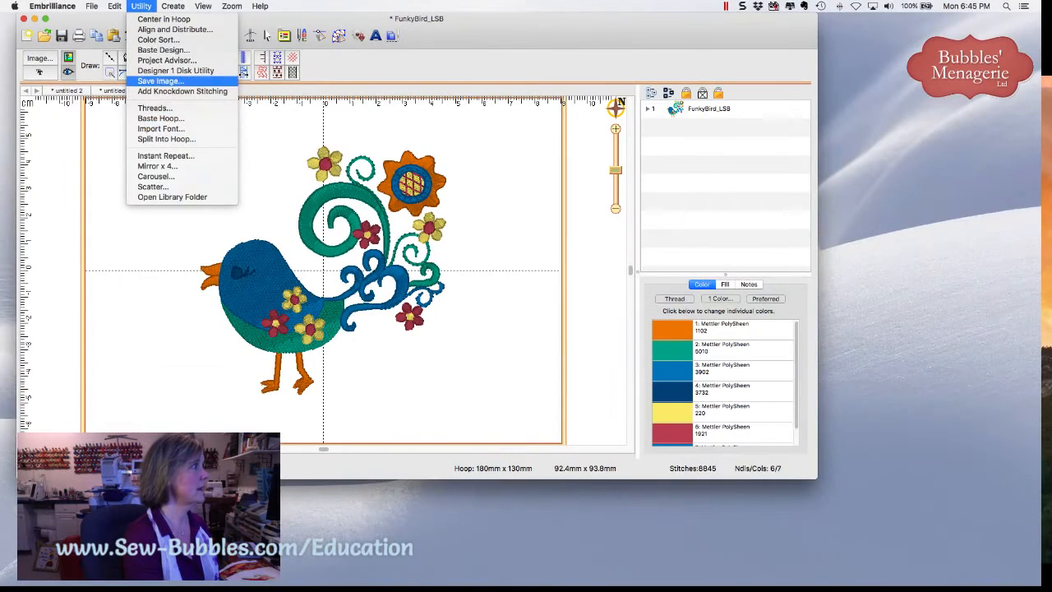
left_click(183, 91)
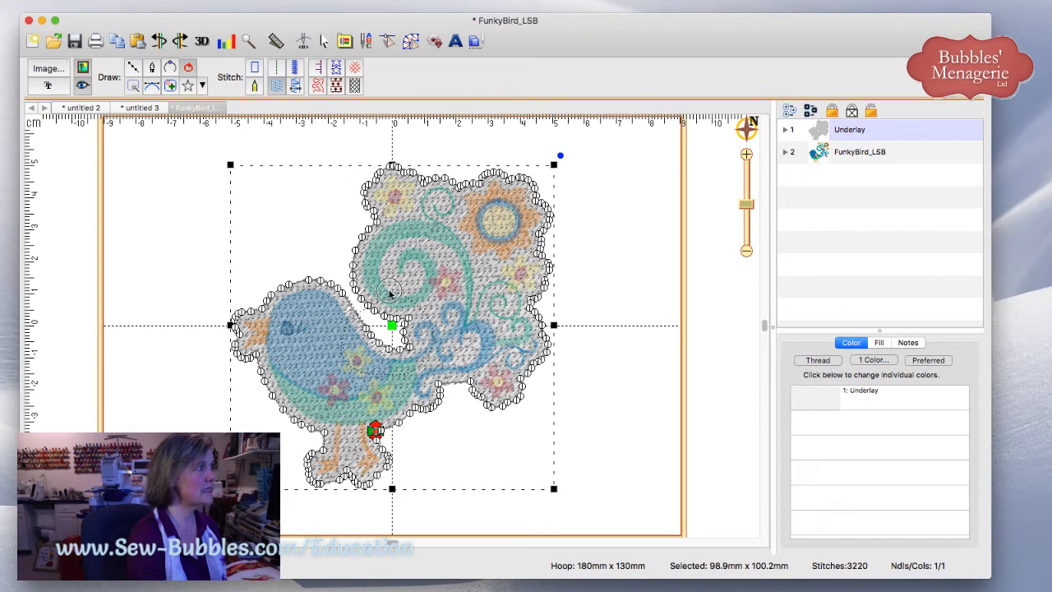
Step: Try removing the underlay's inner contour between the bird's back and tail swirl, and undo the removal
left_click(353, 302)
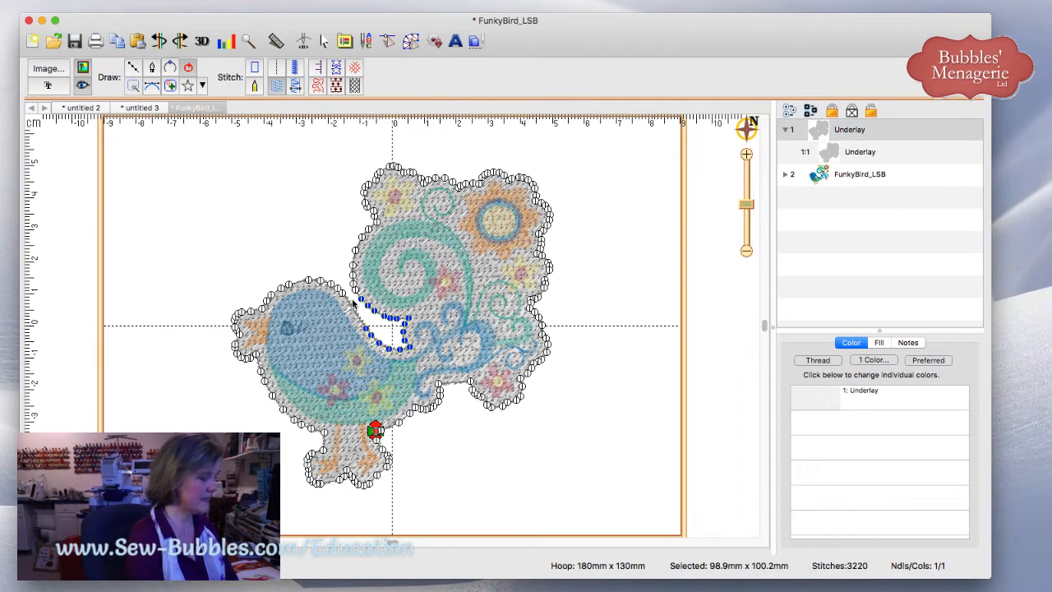
left_click(354, 302)
left_click(600, 353)
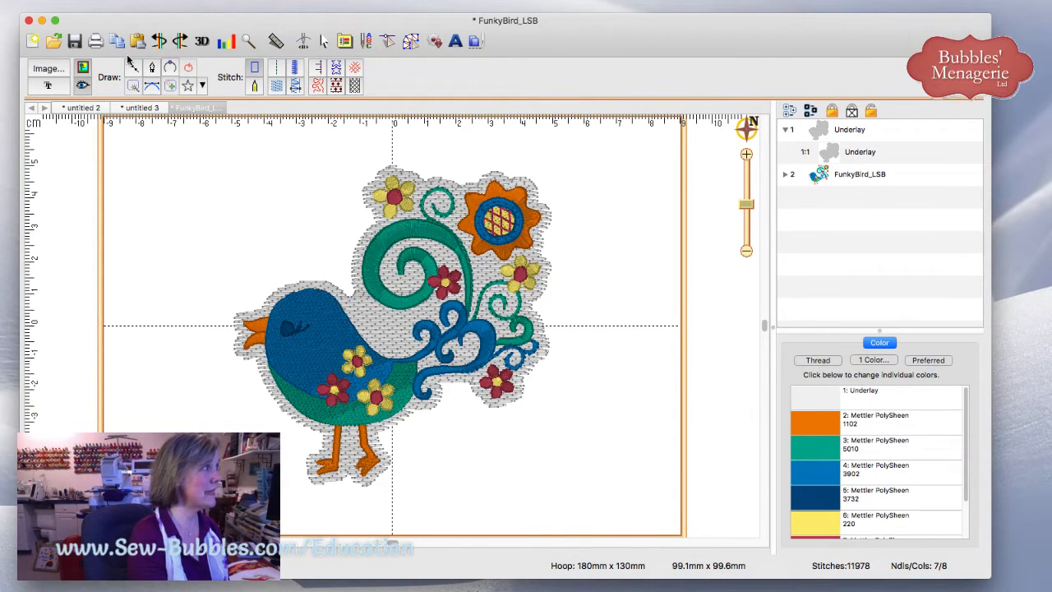
left_click(158, 43)
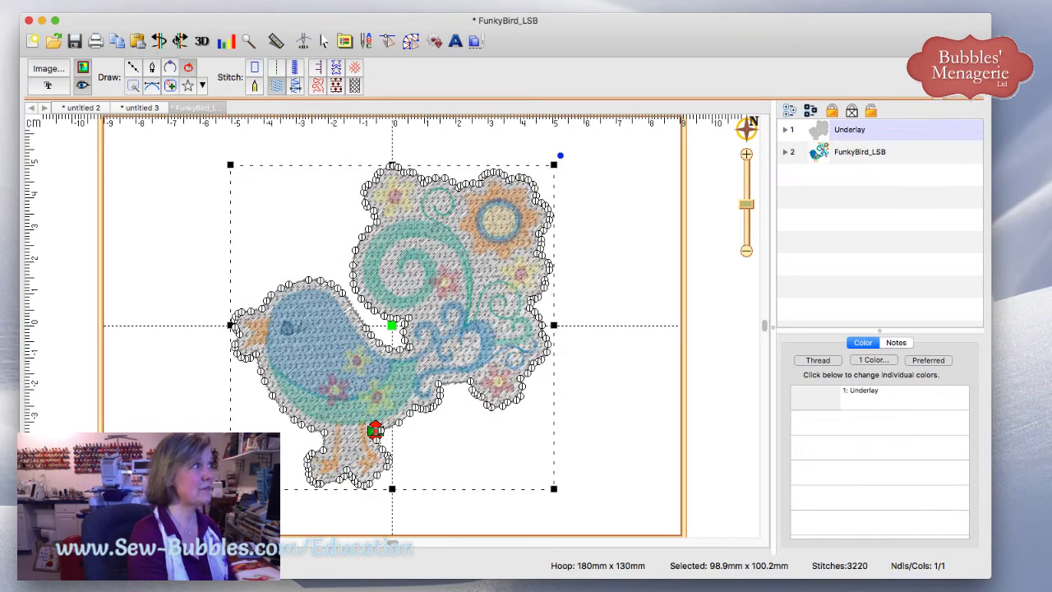
left_click(630, 305)
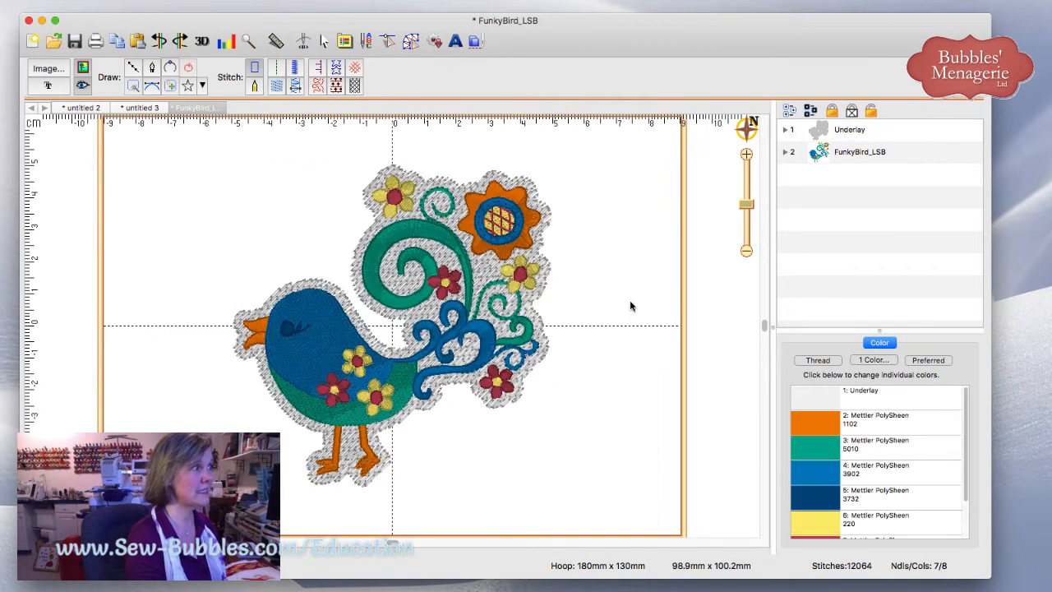
Step: Delete the contour between the bird's back and tail swirl from the knockdown underlay
left_click(538, 294)
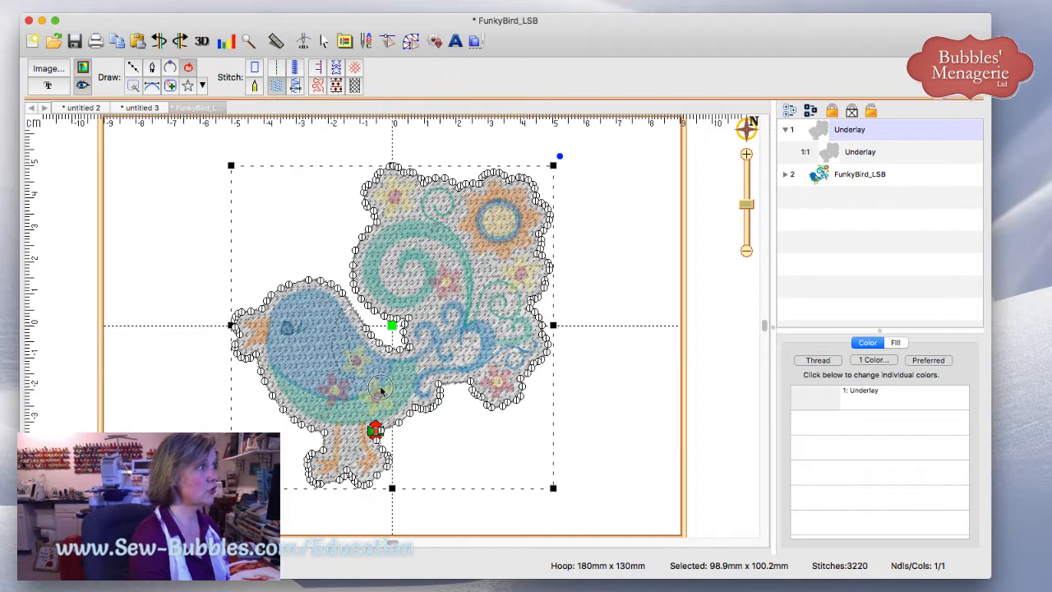
left_click(368, 301)
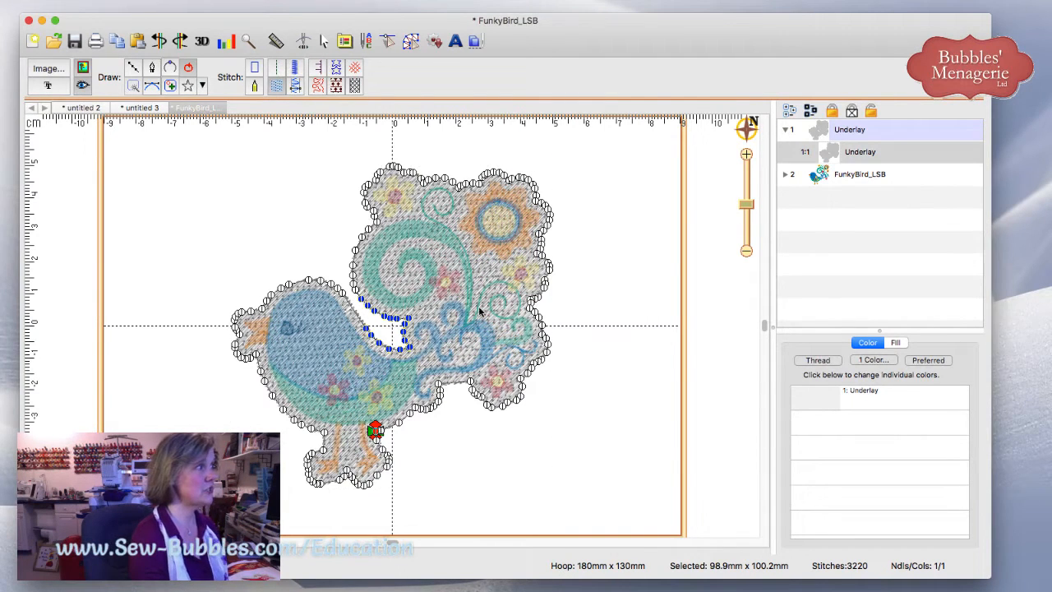
key("Delete")
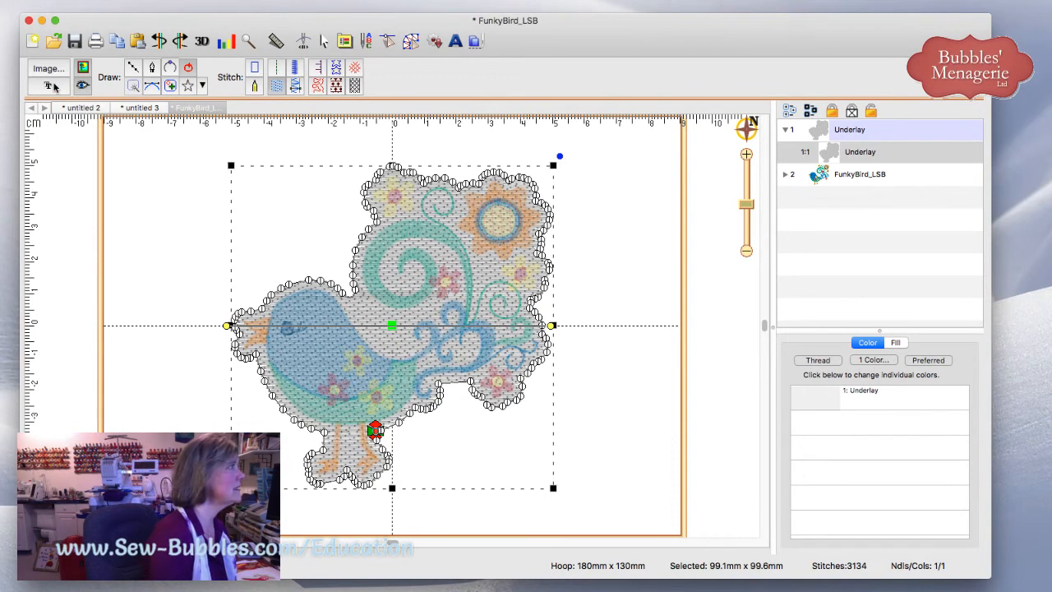
Step: Create a new design page and add a single ABC lettering object, deleting the duplicate
left_click(32, 41)
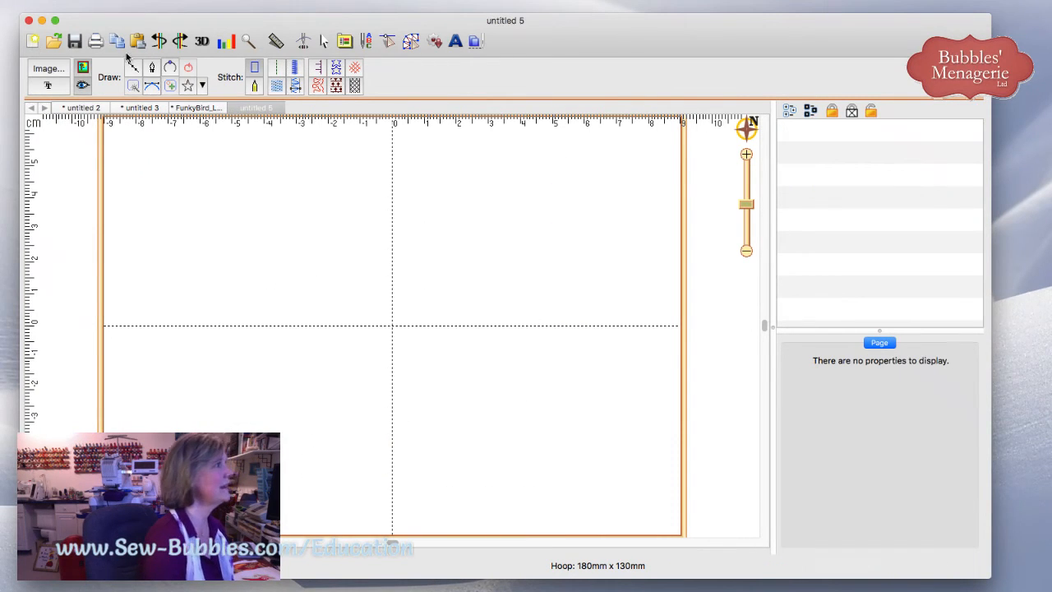
left_click(457, 42)
left_click(460, 45)
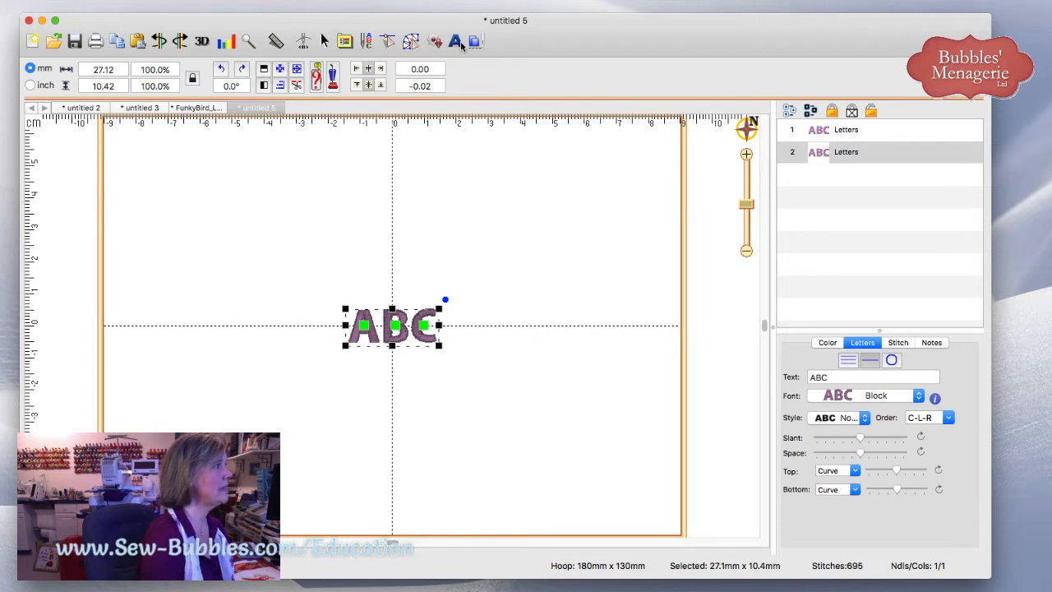
left_click(818, 153)
key("Delete")
Step: Change the lettering's font to BunnyCup Embroidery A Daisy Day
left_click(817, 132)
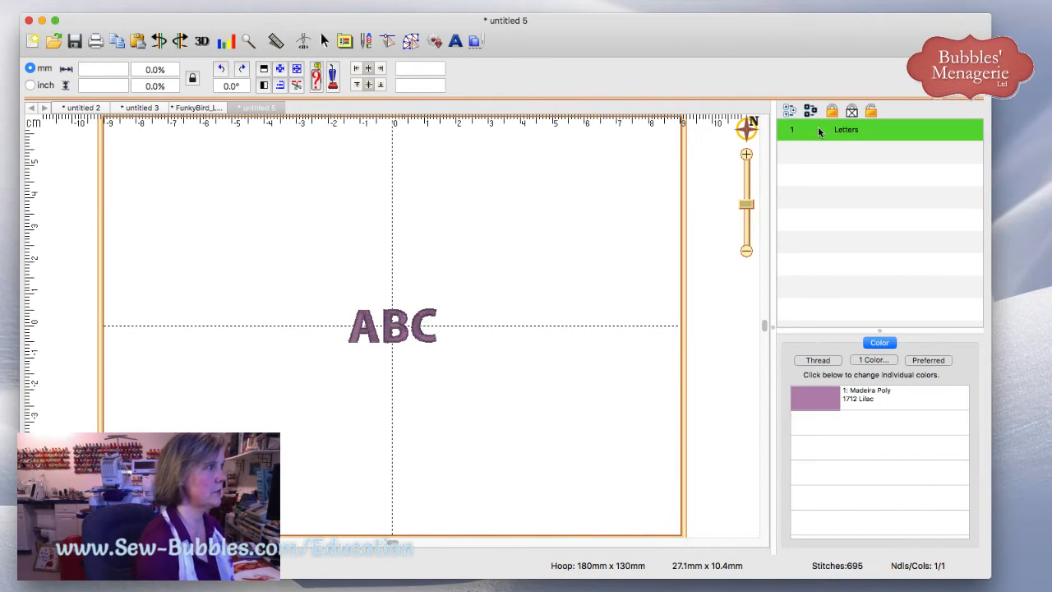
left_click(860, 396)
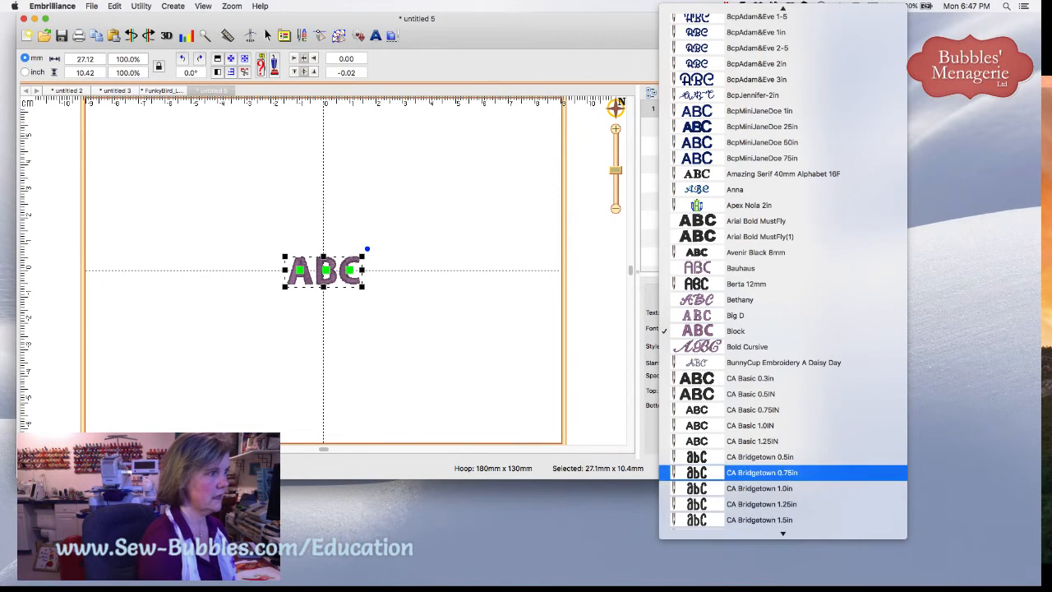
left_click(783, 362)
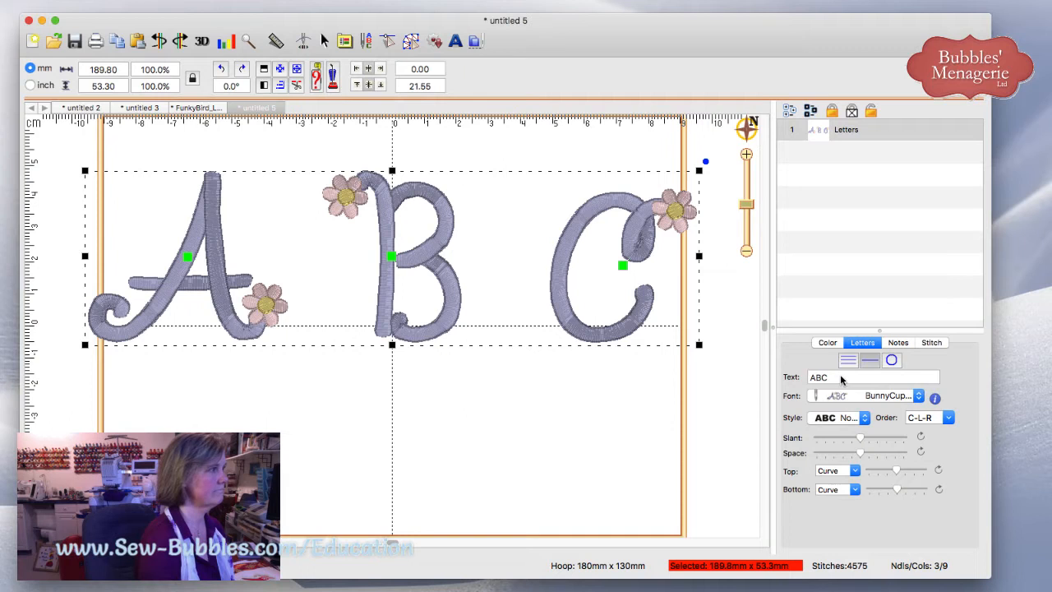
Step: Replace the lettering's text with a capital O
double_click(840, 378)
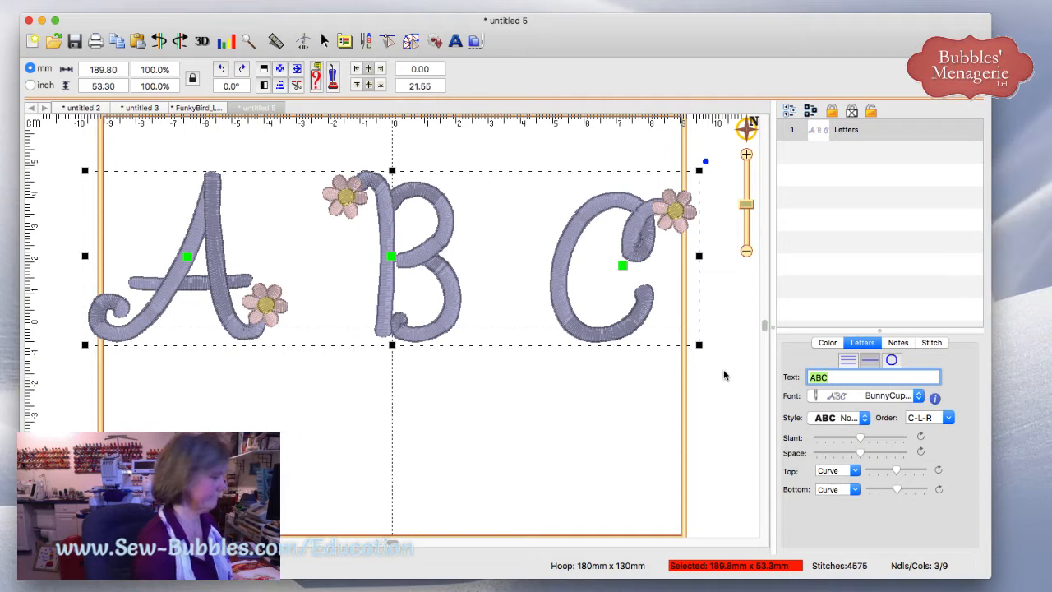
type("P")
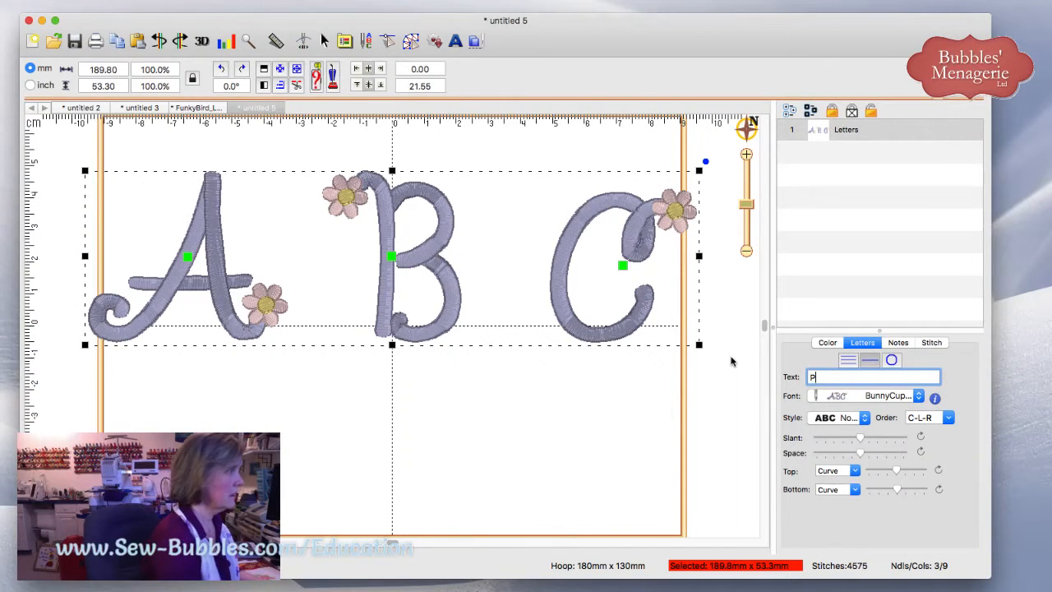
key("BackSpace")
type("c")
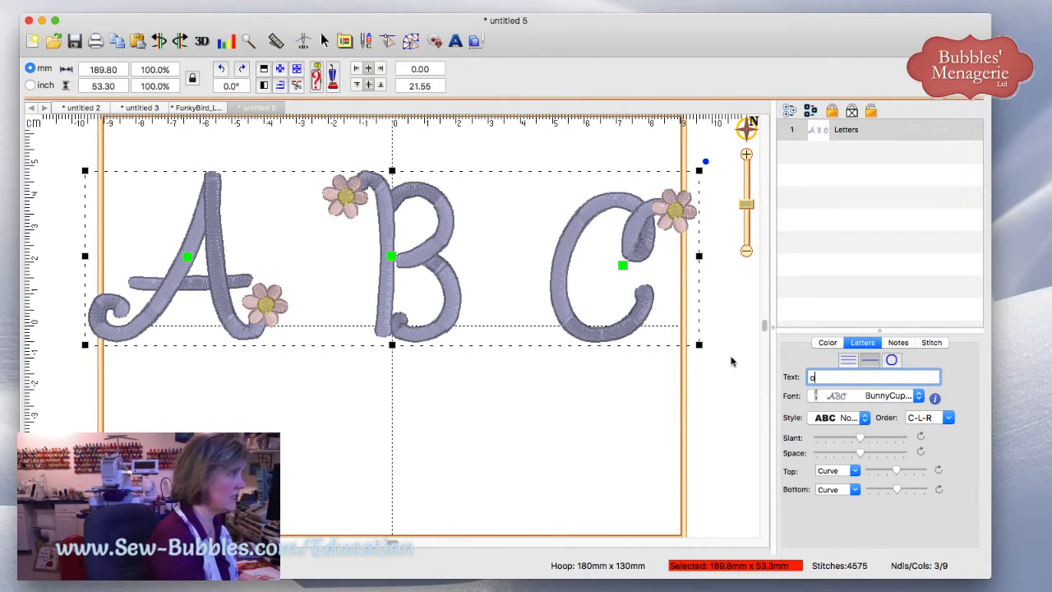
key("Return")
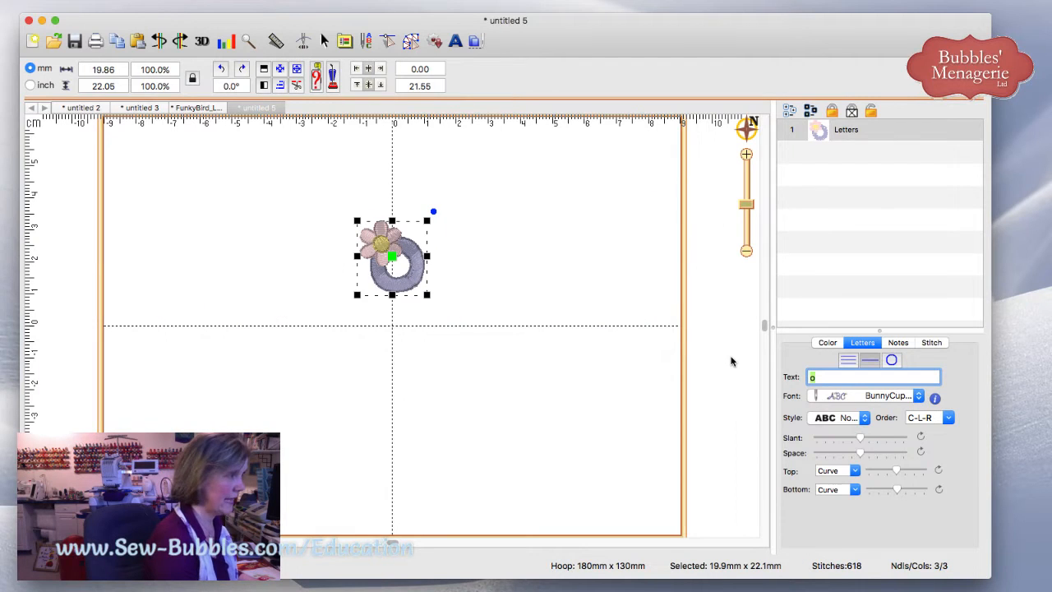
type("O")
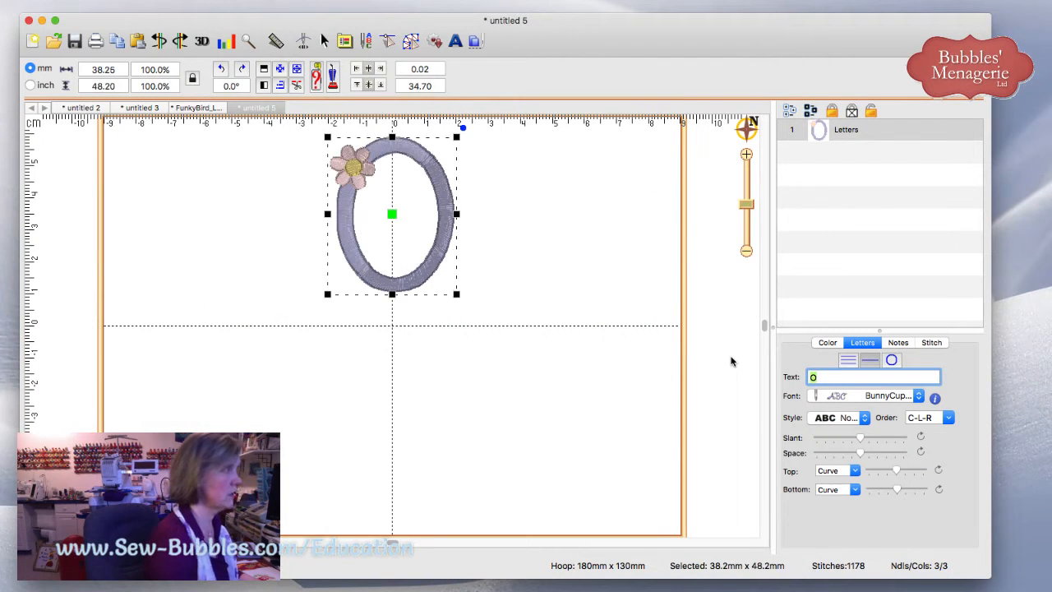
Step: Enlarge the letter O to about 63 × 80 mm and move it near the centre of the hoop
left_click_drag(456, 293, 546, 396)
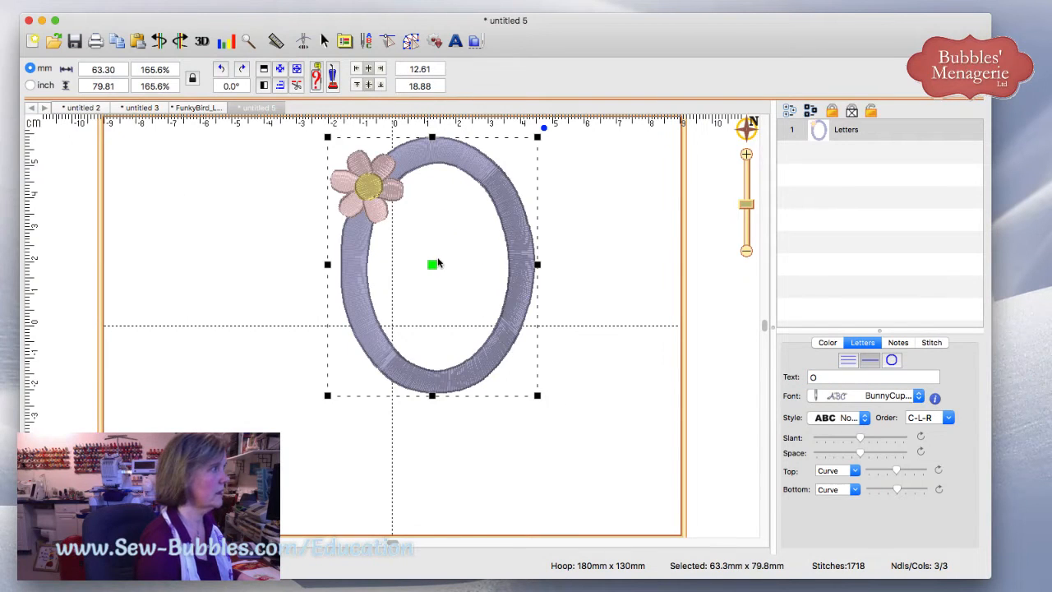
left_click_drag(432, 265, 399, 291)
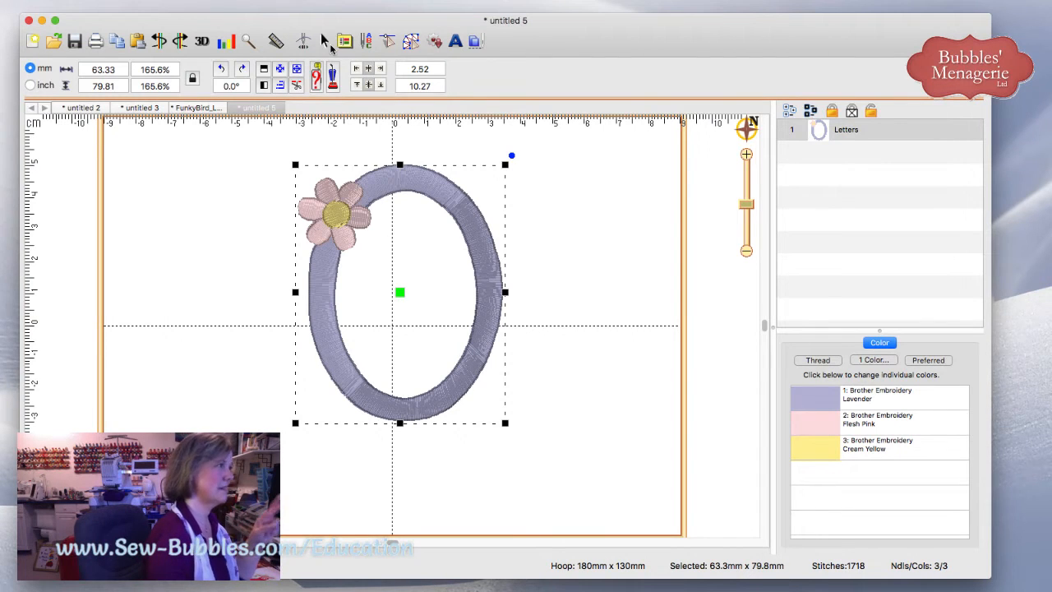
Step: Add knockdown stitching beneath the letter O and convert the resulting underlay fill to a plain line without stitches
left_click(173, 5)
mouse_move(141, 6)
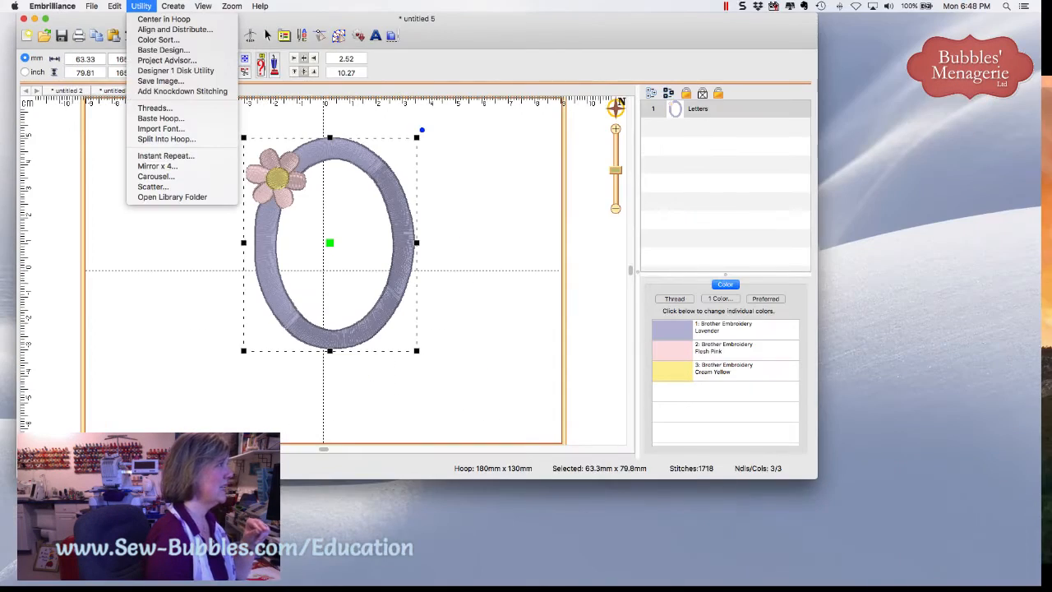
left_click(161, 91)
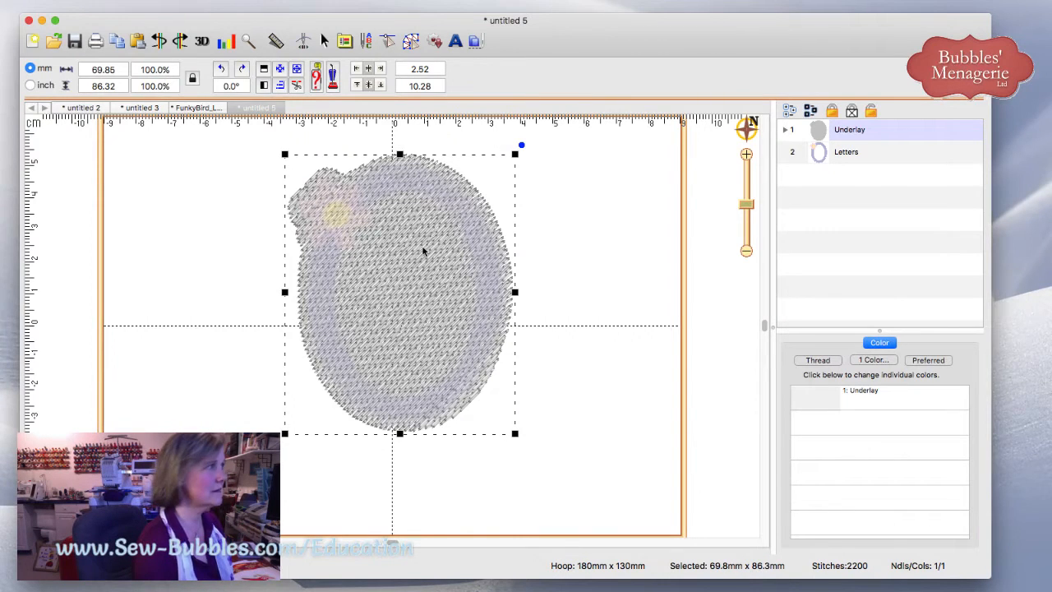
left_click(408, 41)
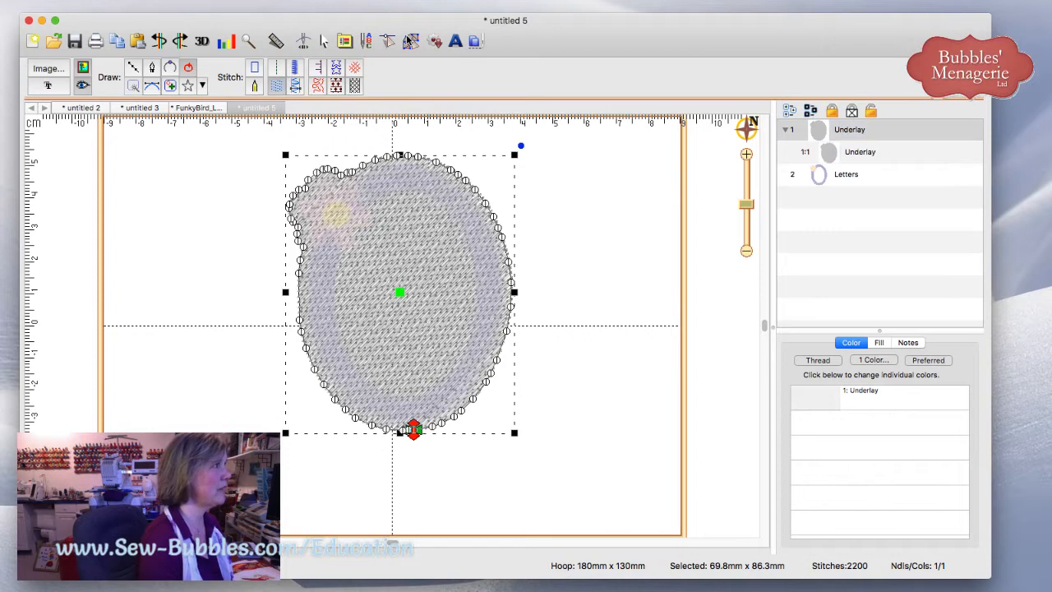
left_click(254, 69)
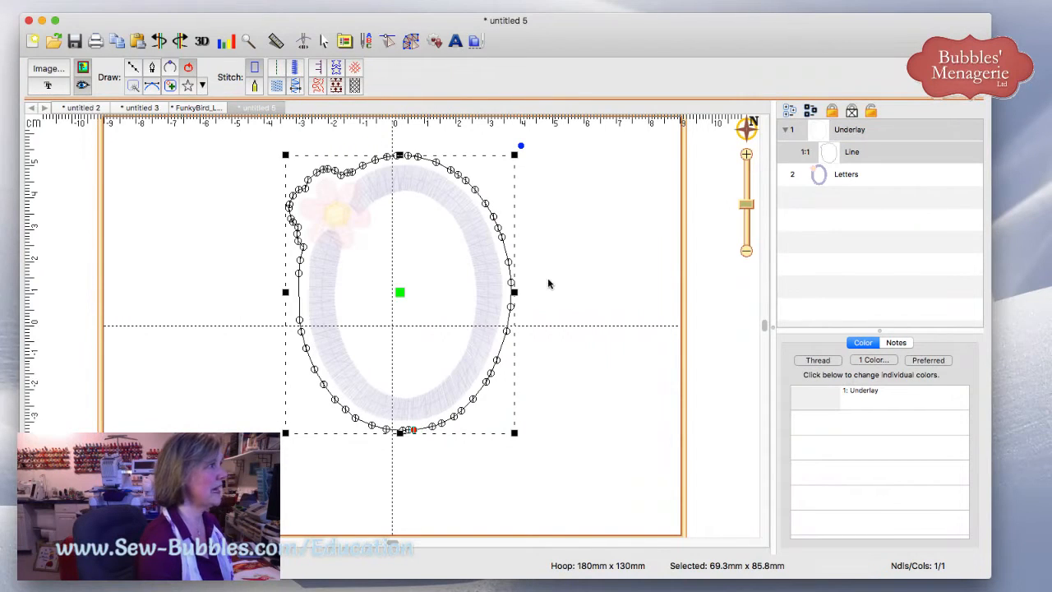
Step: Draw a closed, curved oval about 20 × 38 mm inside the opening of the letter O
left_click(135, 70)
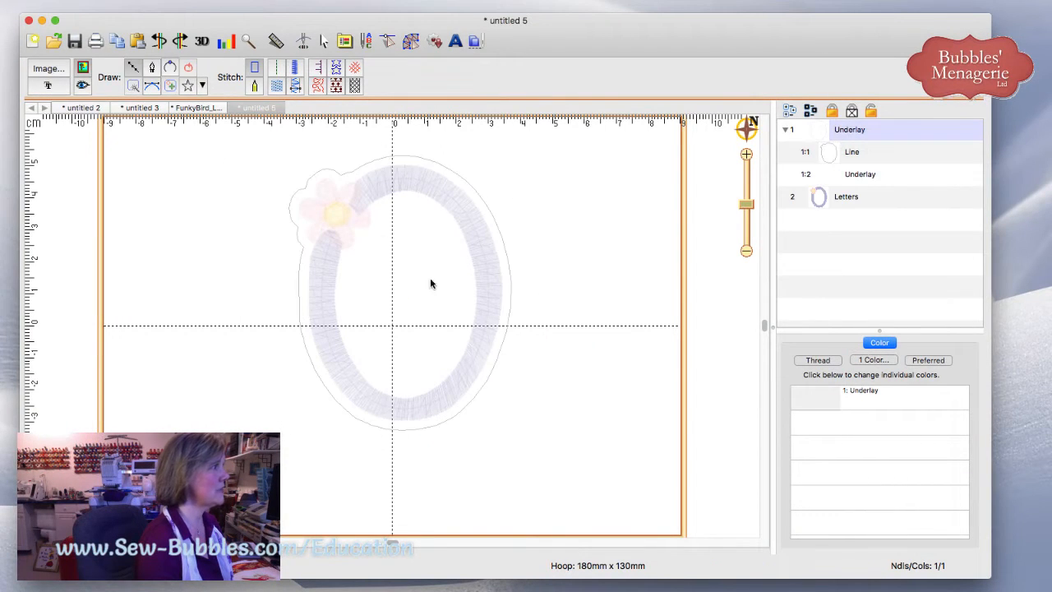
left_click(389, 238)
left_click(371, 294)
left_click(392, 353)
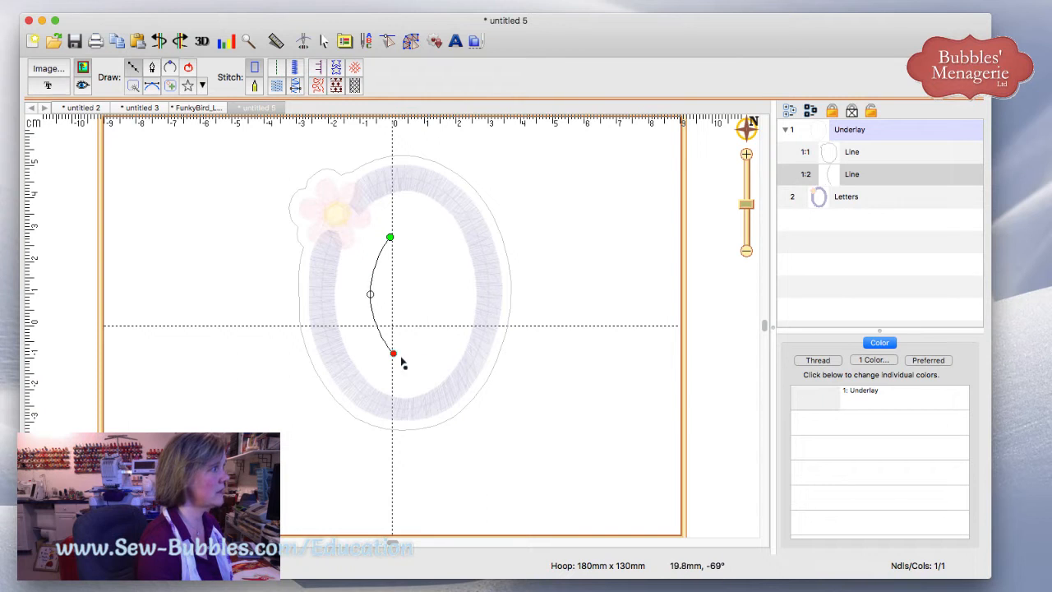
left_click(426, 348)
left_click(434, 303)
left_click(428, 254)
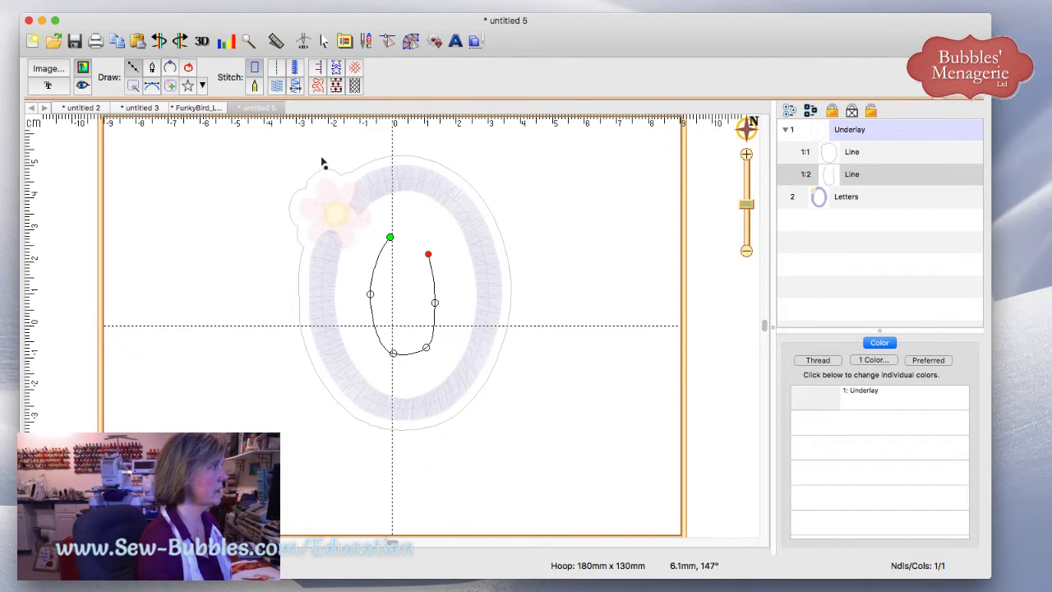
key("Return")
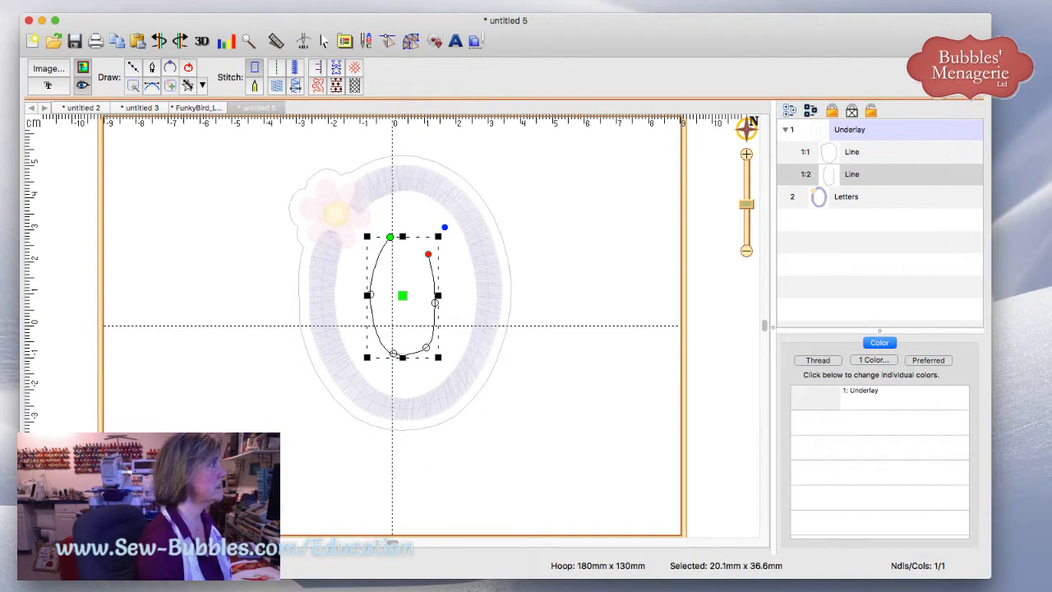
left_click(189, 71)
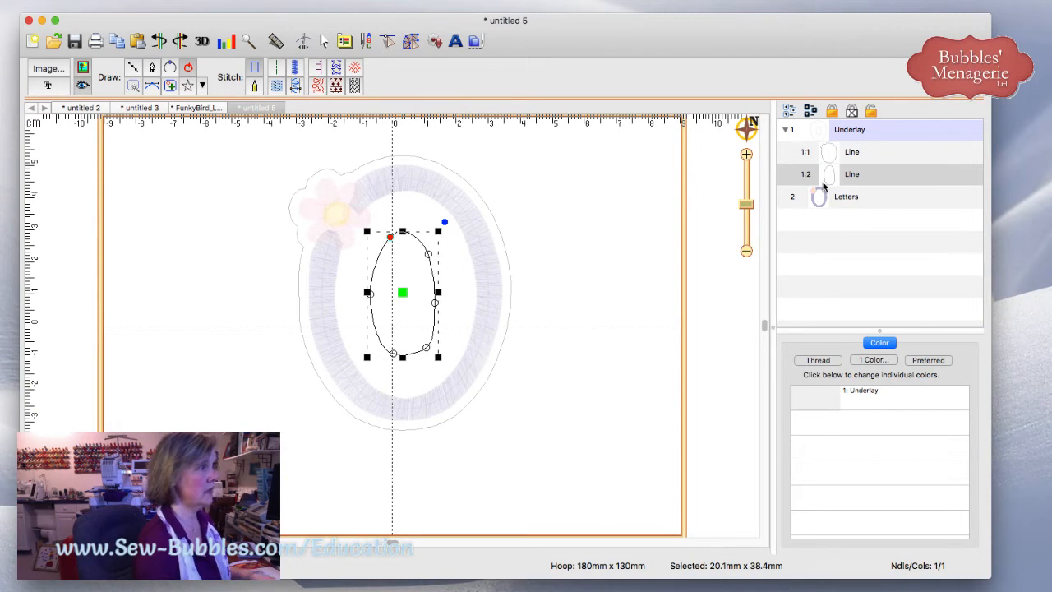
Step: Combine the letter's outer underlay line and the inner oval into one shape with a hole, and convert it to a fill
left_click(847, 152)
left_click(844, 174, "shift")
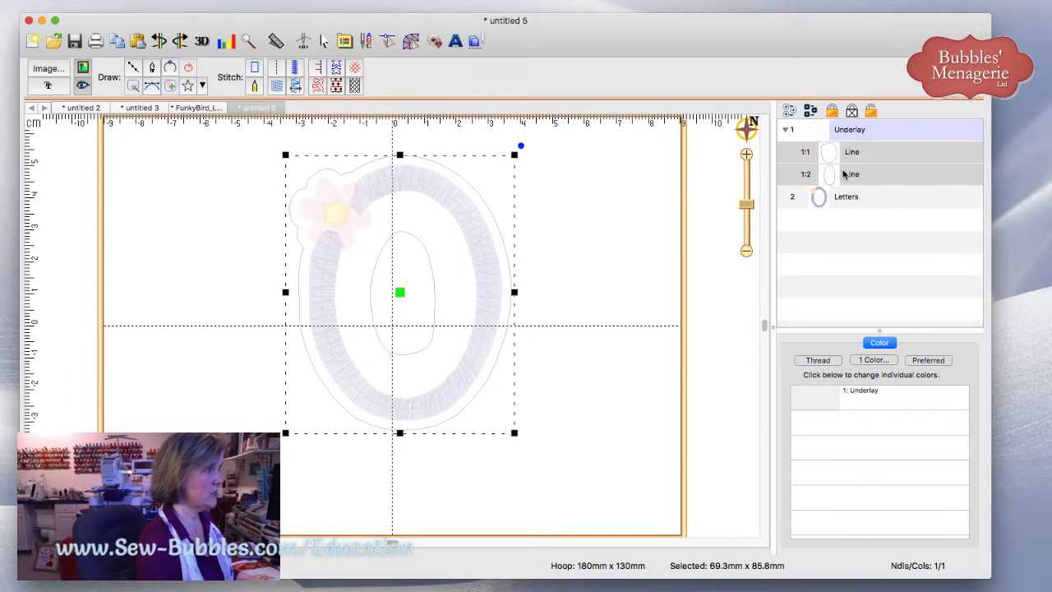
left_click(208, 6)
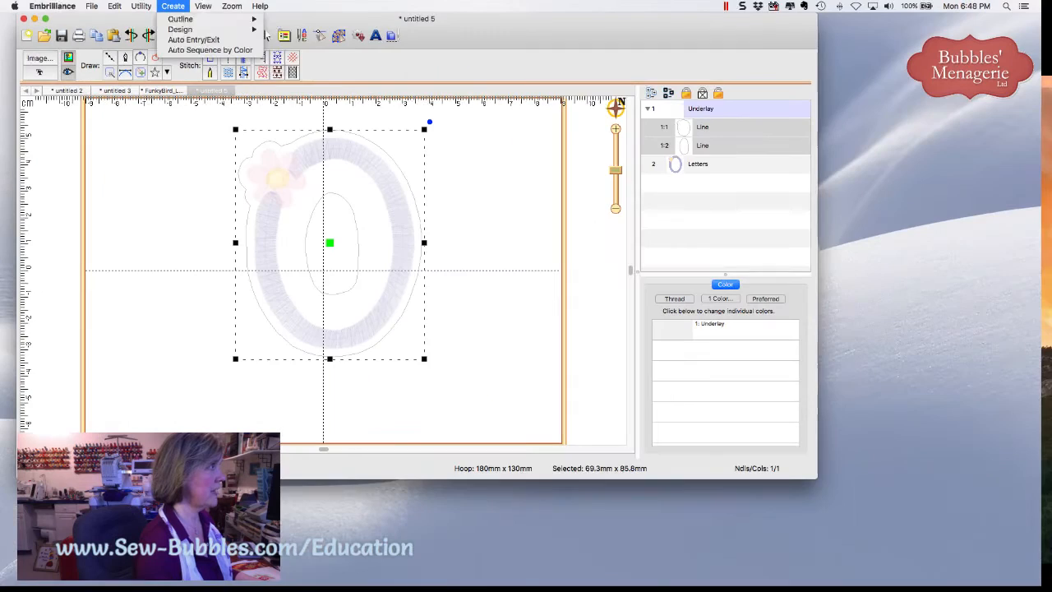
mouse_move(217, 20)
left_click(301, 63)
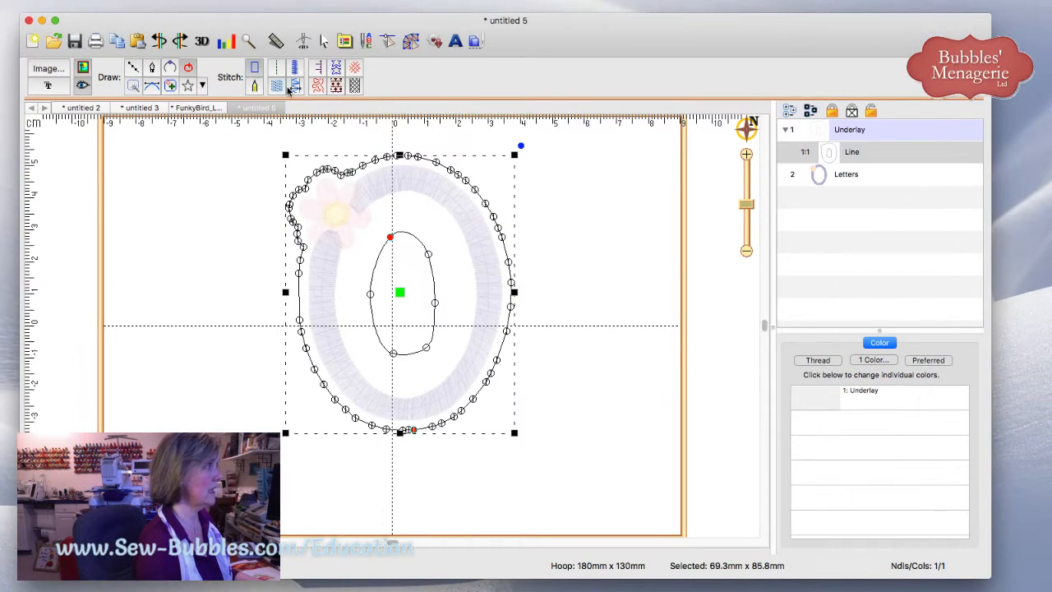
left_click(277, 86)
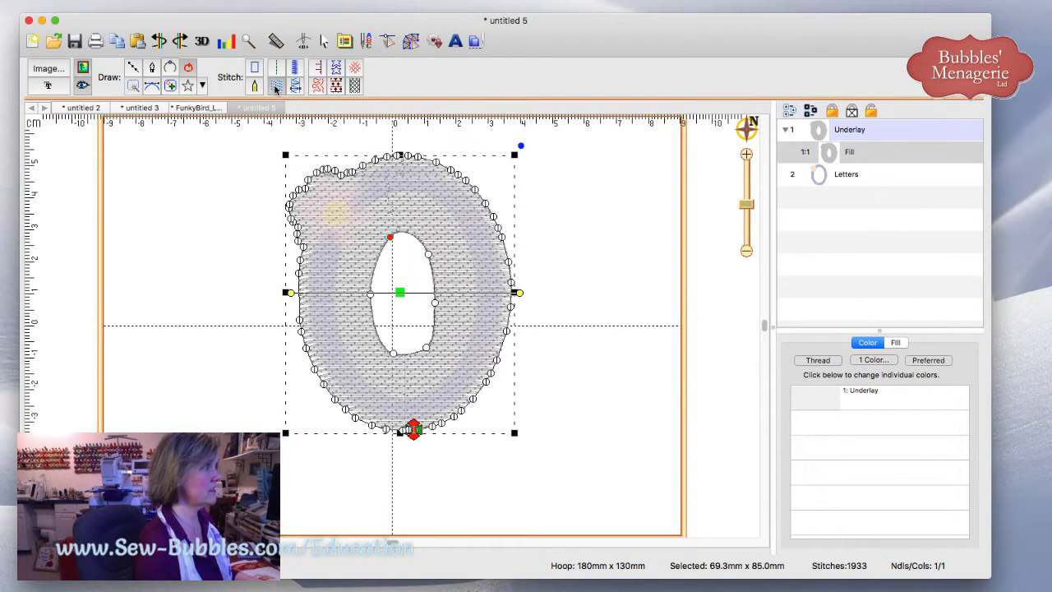
left_click(624, 242)
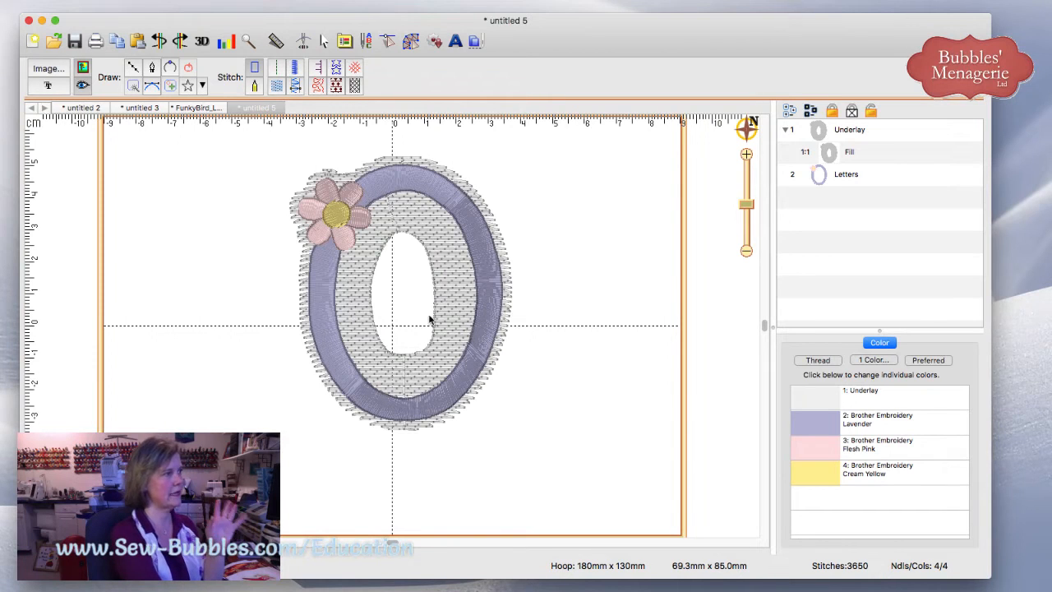
left_click(435, 271)
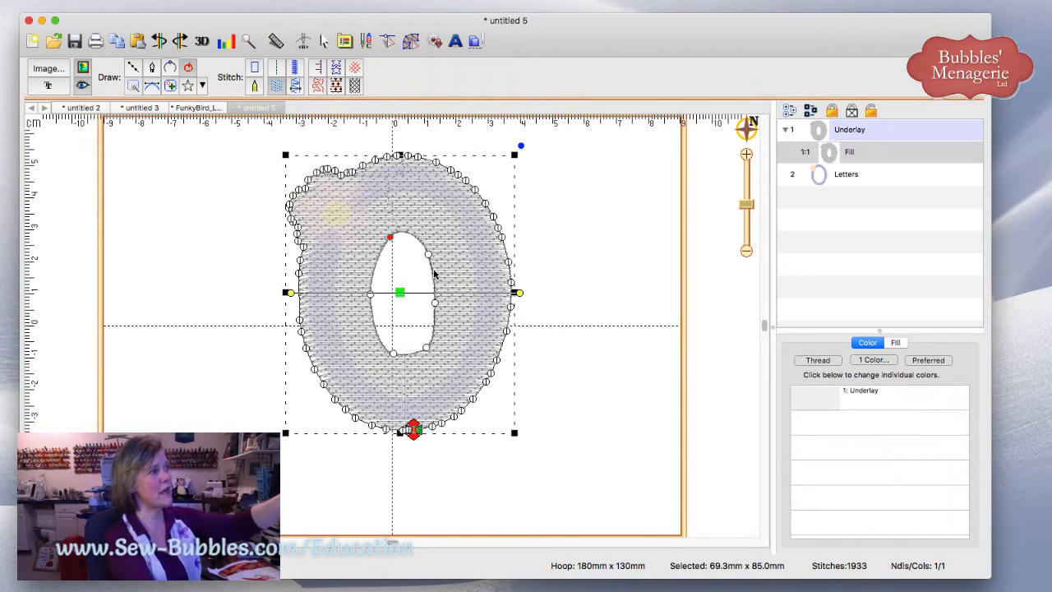
left_click(580, 276)
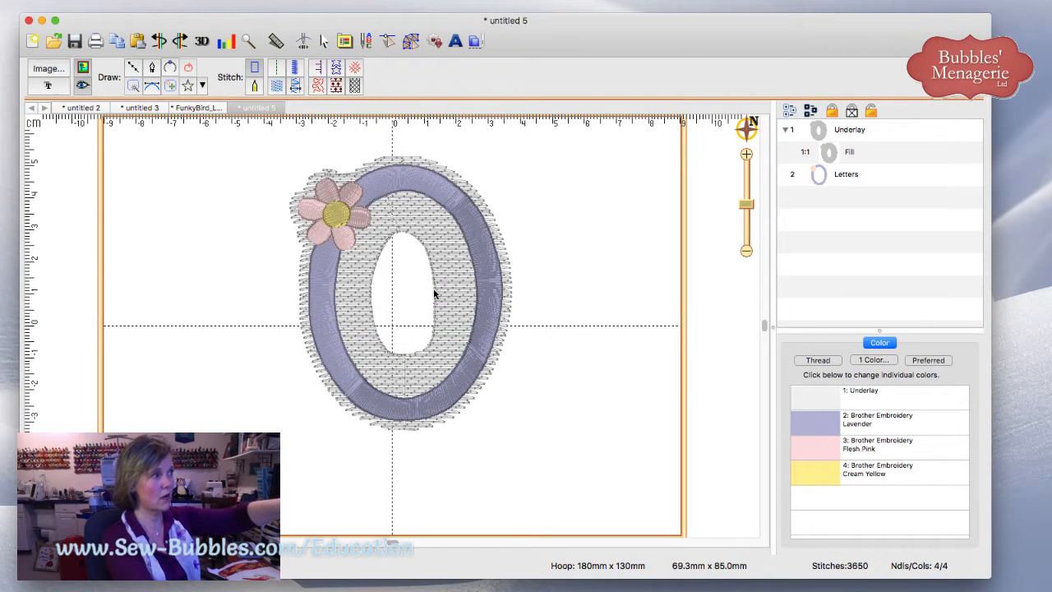
Step: Separate the hole from the underlay fill and delete the oval line inside the letter O
left_click(827, 154)
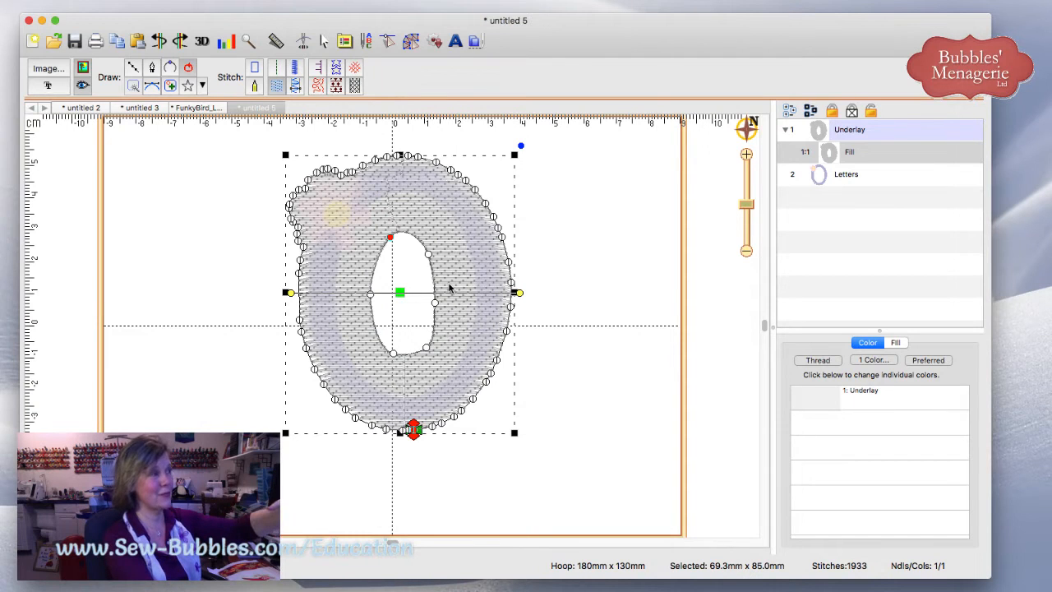
left_click(205, 4)
mouse_move(225, 18)
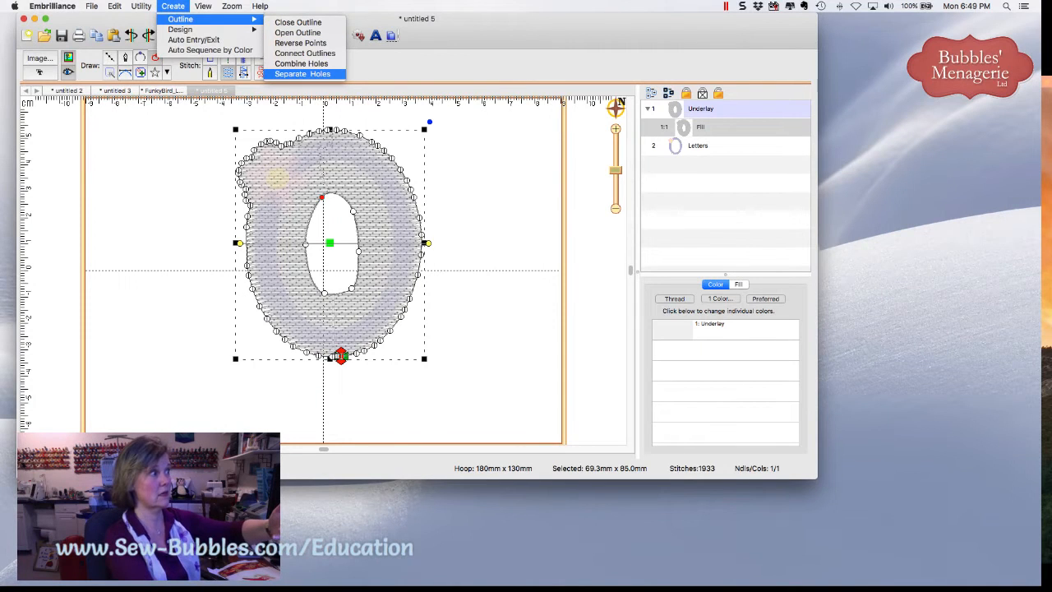
left_click(303, 74)
left_click(687, 144)
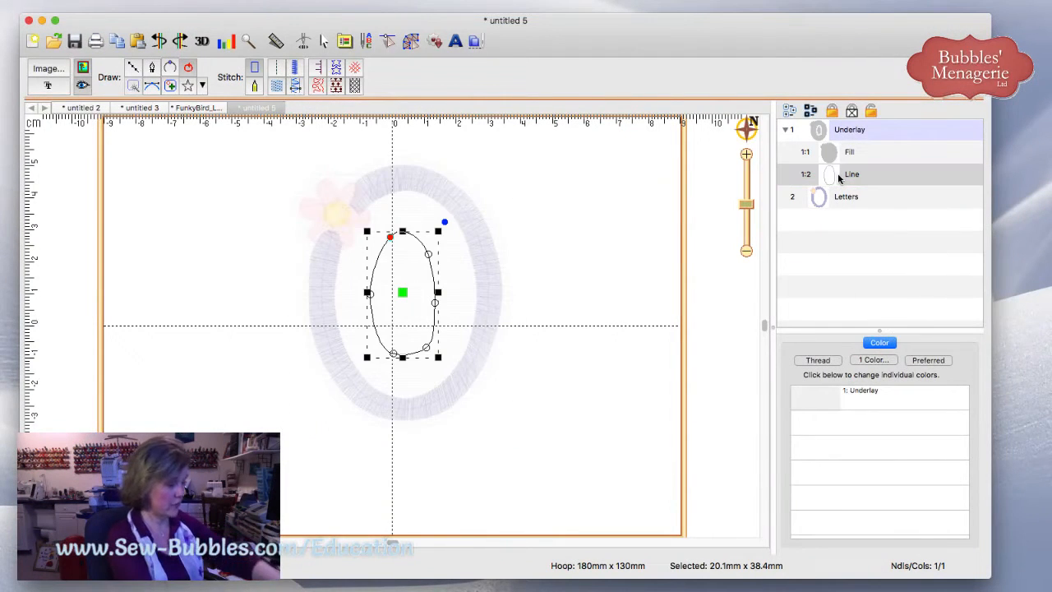
key("Delete")
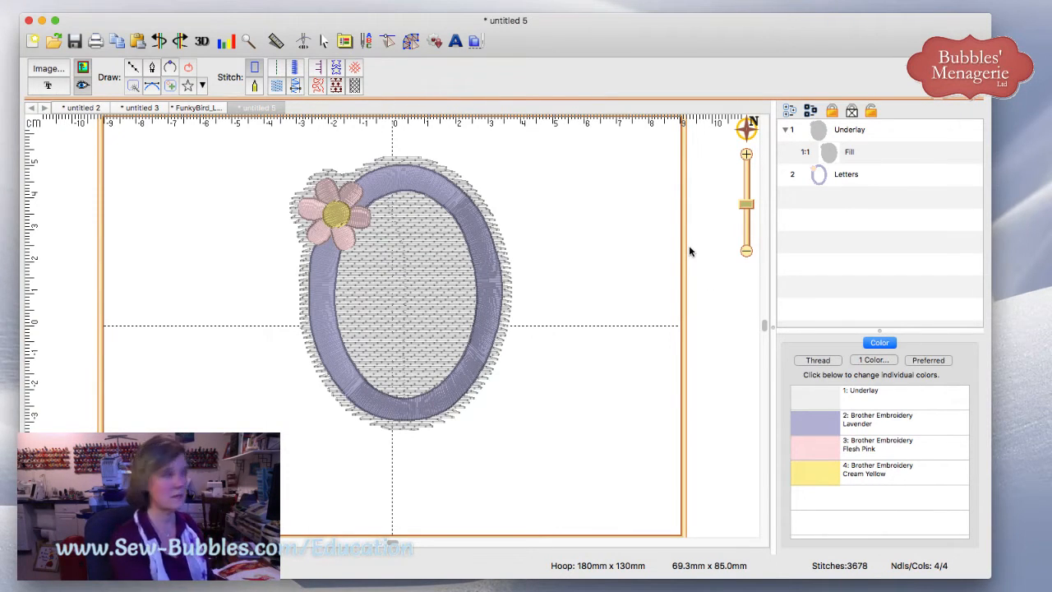
Step: Close the untitled 5 design without saving and bring up the flower design in untitled 2 with nothing selected
left_click(233, 108)
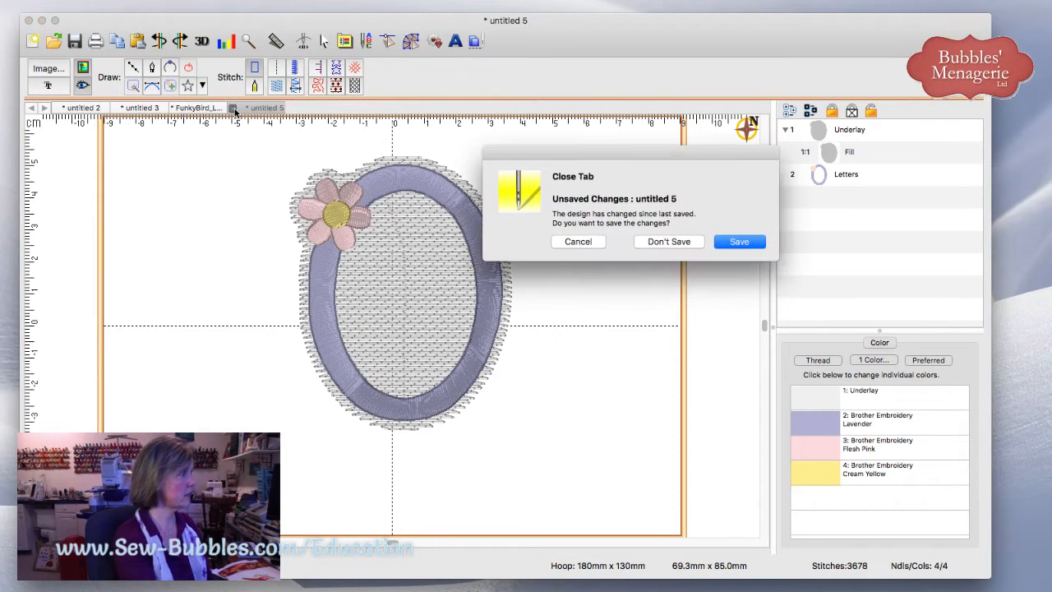
left_click(679, 243)
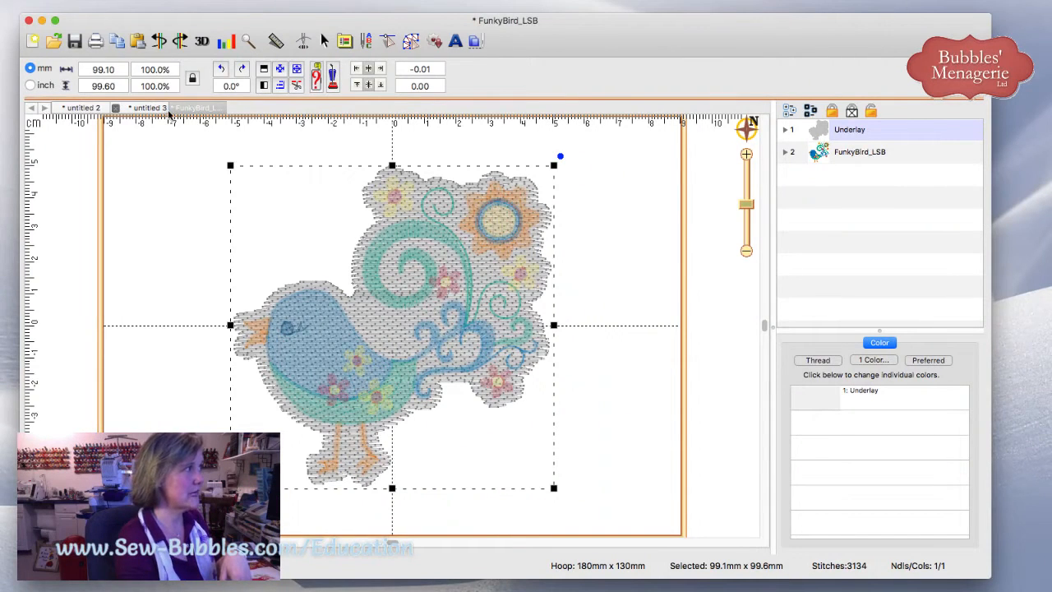
left_click(146, 108)
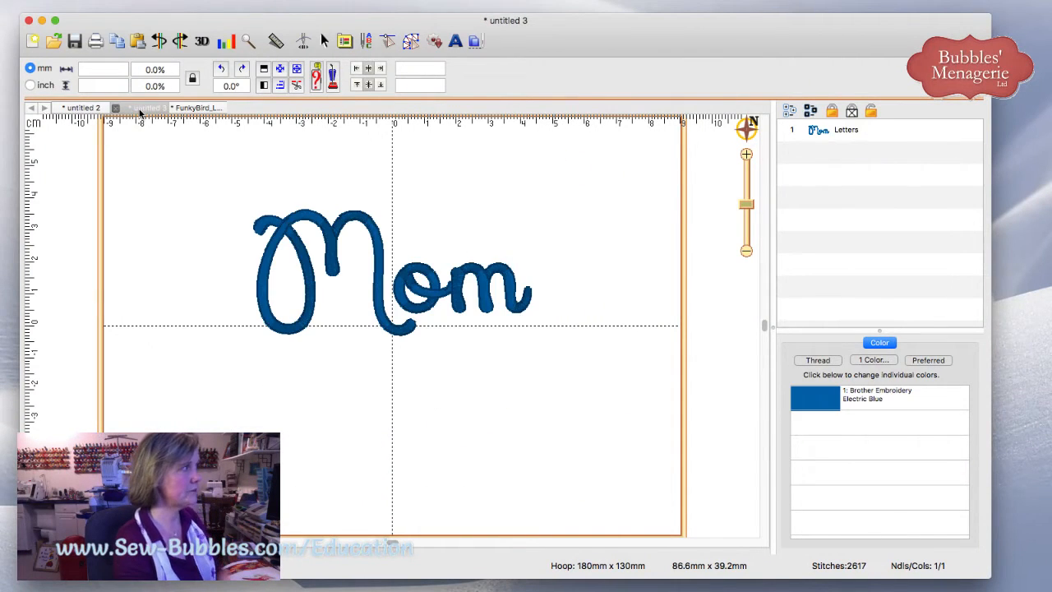
left_click(85, 107)
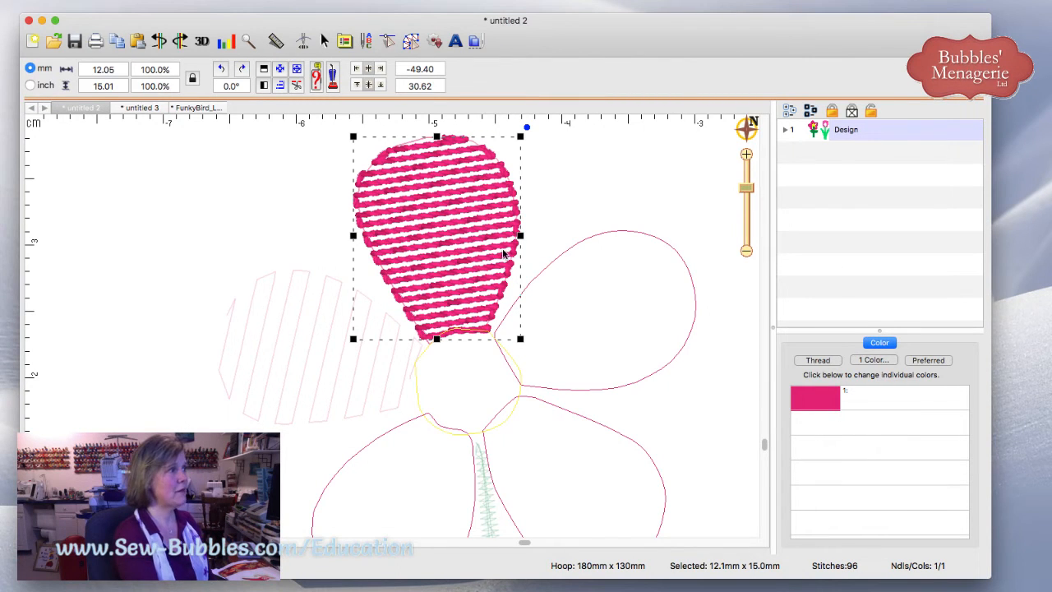
left_click(552, 263)
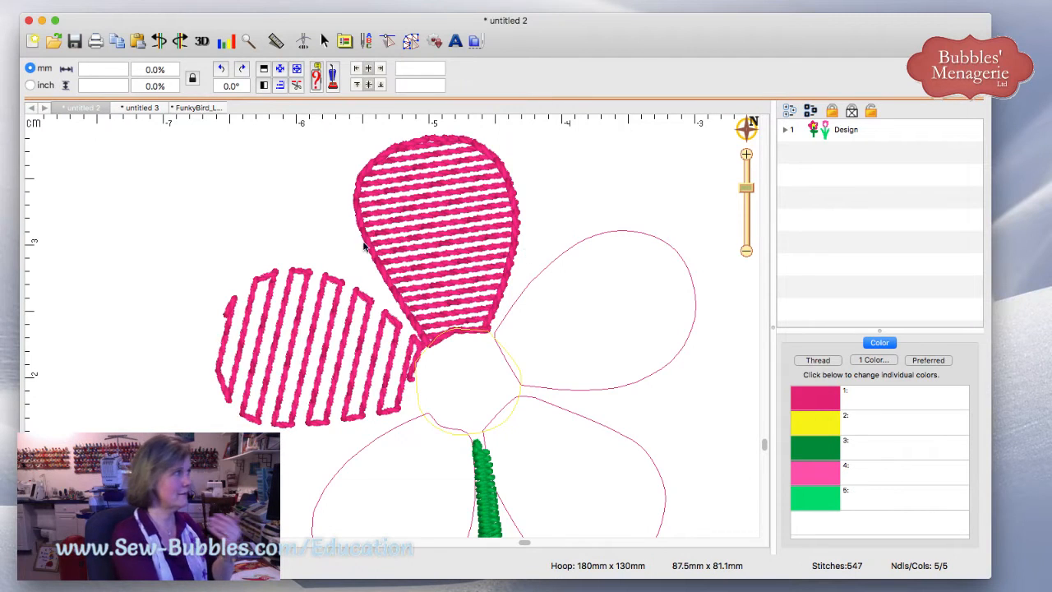
Step: Convert the outline of the petal to the right of the upright striped petal into a fill, using the full set of stitch creation tools
left_click(405, 41)
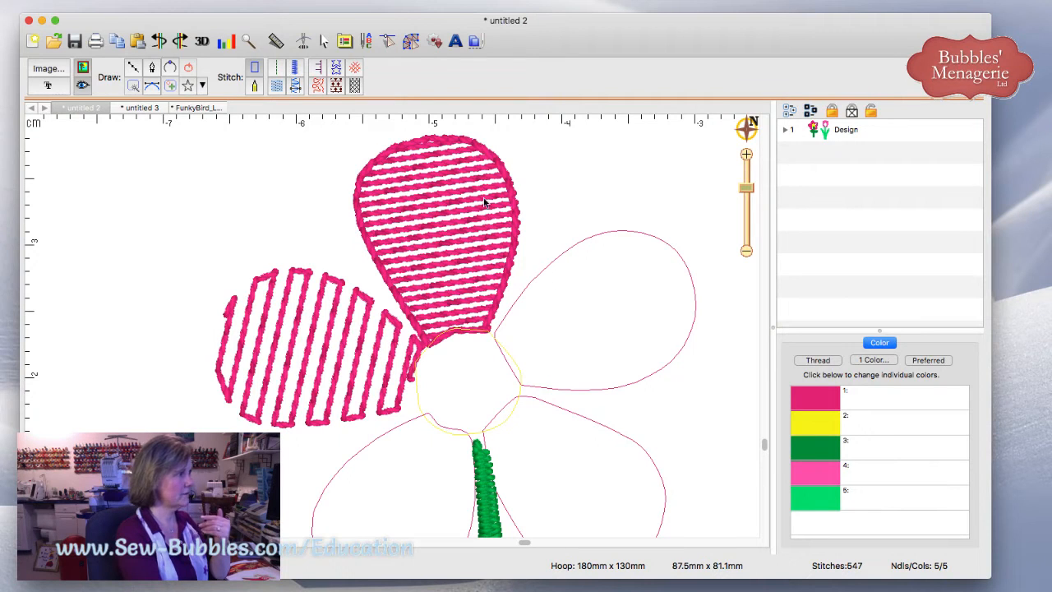
left_click(785, 131)
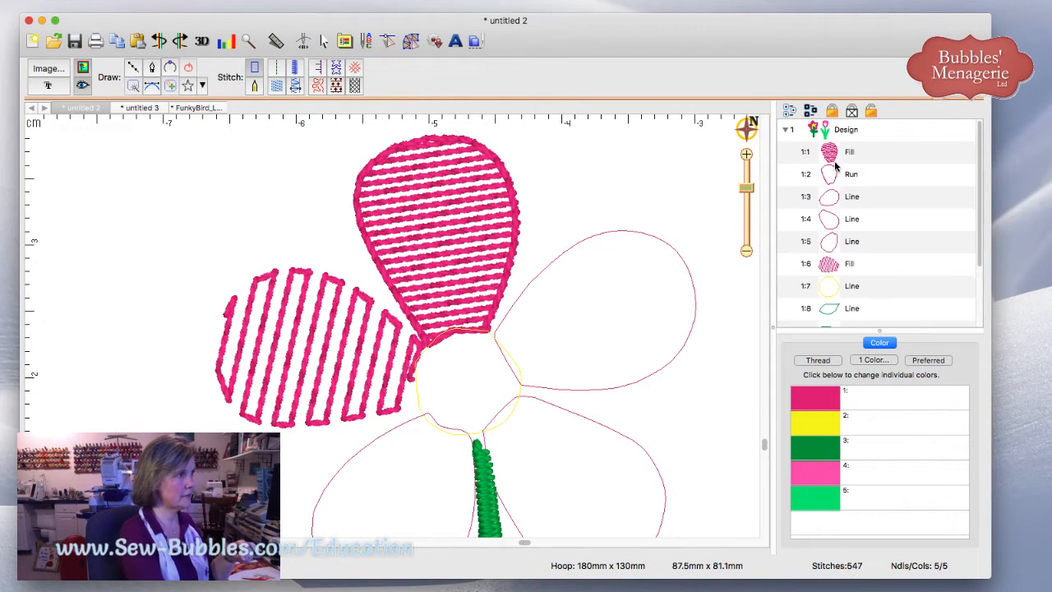
left_click(835, 158)
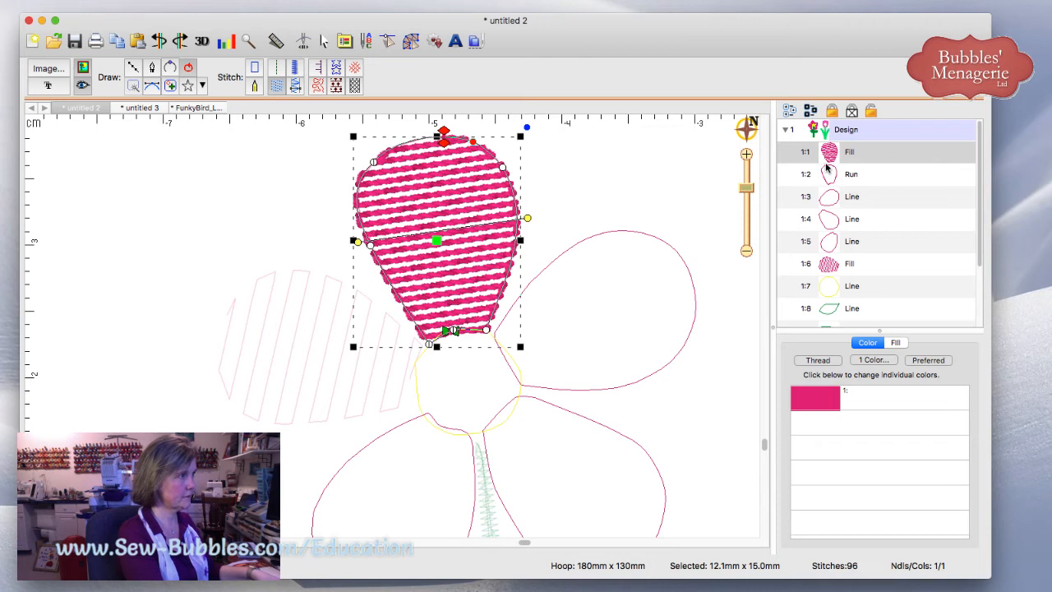
left_click(664, 248)
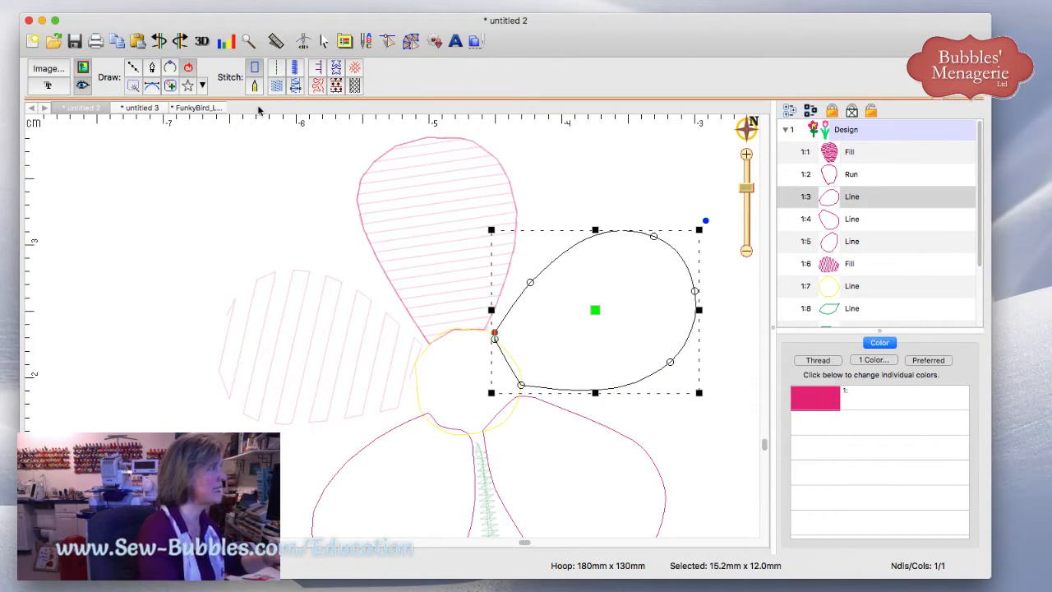
left_click(409, 43)
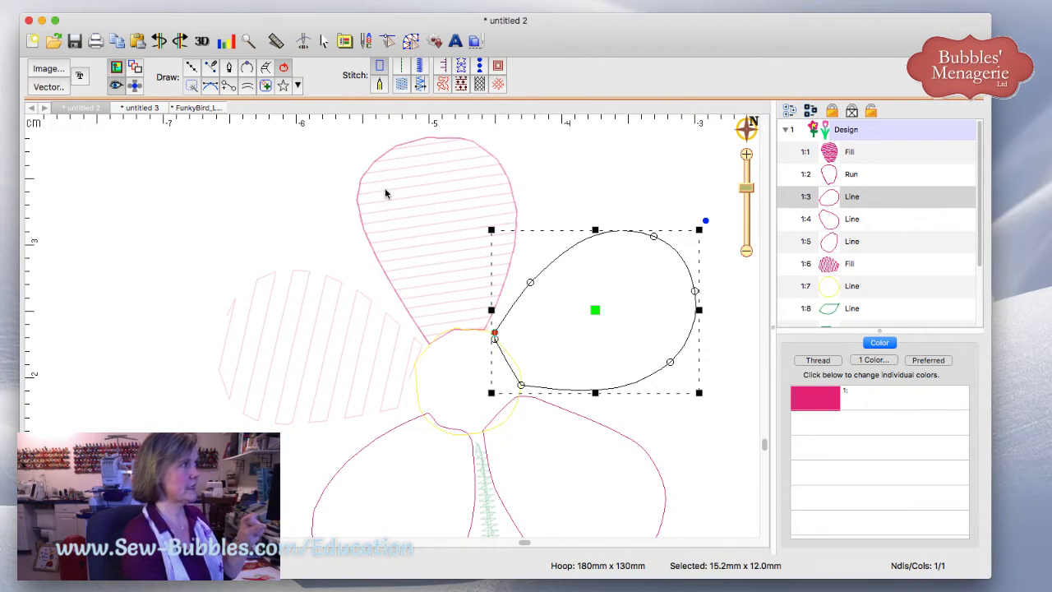
left_click(401, 84)
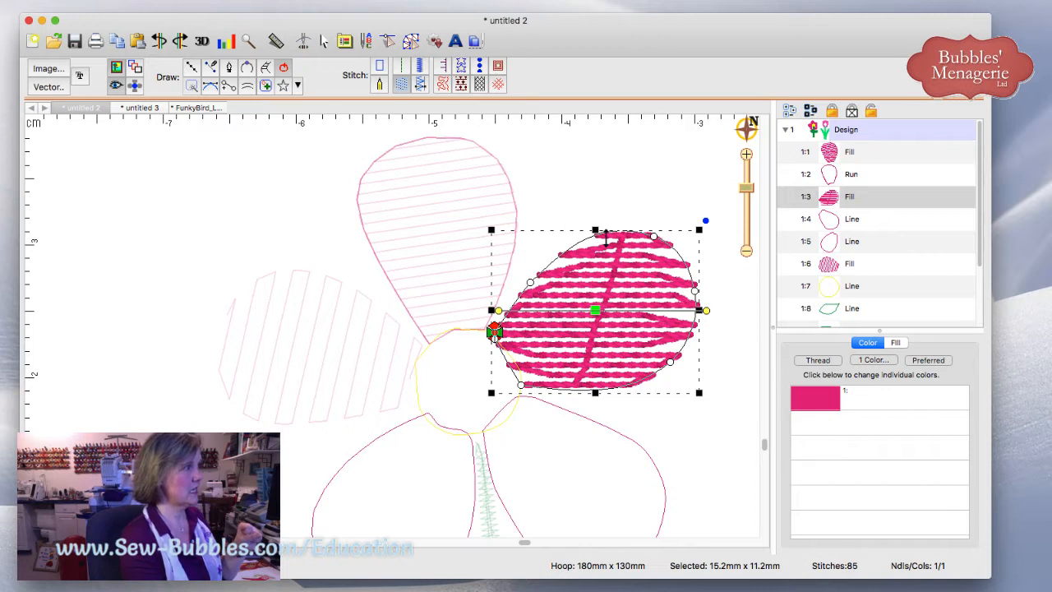
Step: Rotate the new petal fill's stitch direction to nearly vertical and enable Travel edge
mouse_move(500, 332)
left_mouse_down()
mouse_move(693, 287)
mouse_move(641, 404)
mouse_move(621, 393)
left_mouse_up()
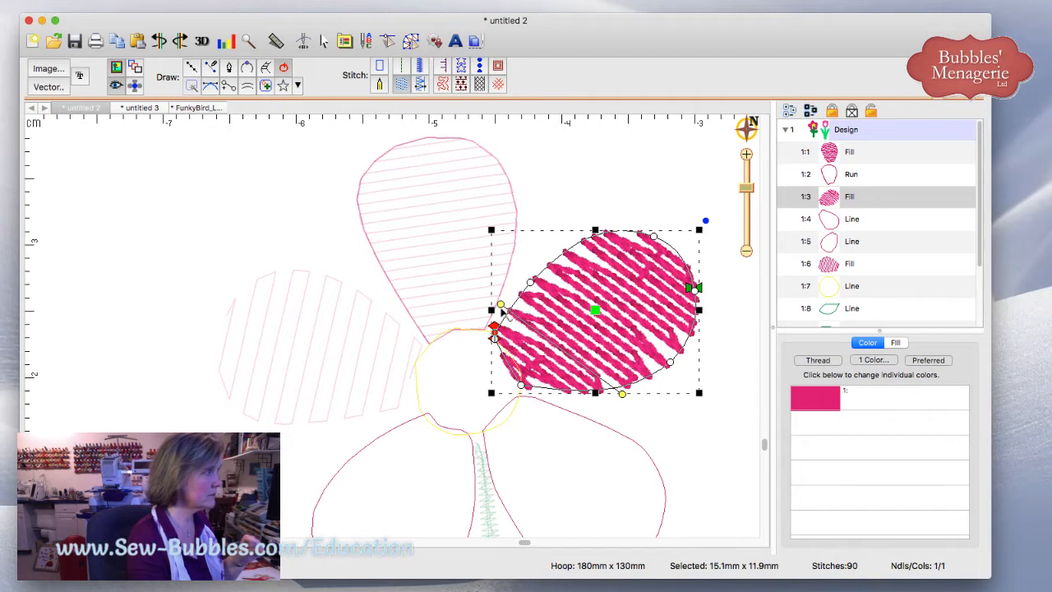
left_click_drag(501, 305, 585, 227)
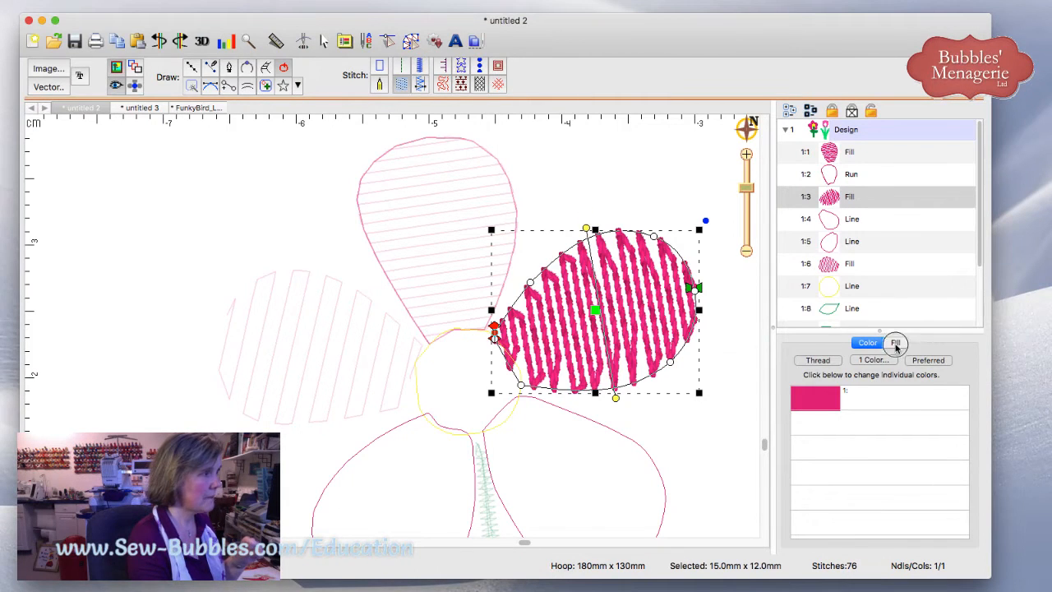
left_click(895, 342)
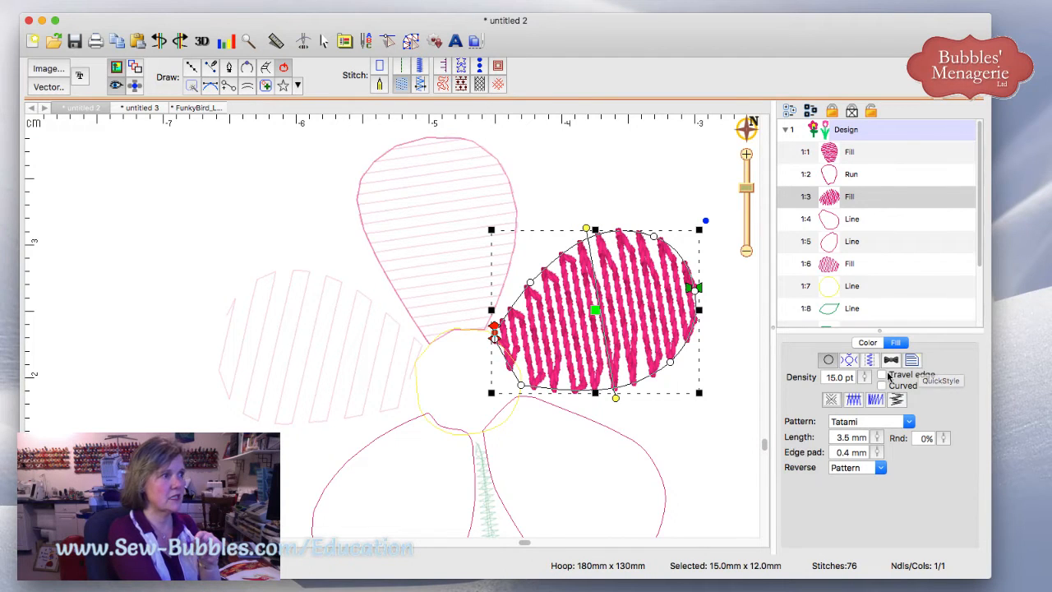
left_click(881, 375)
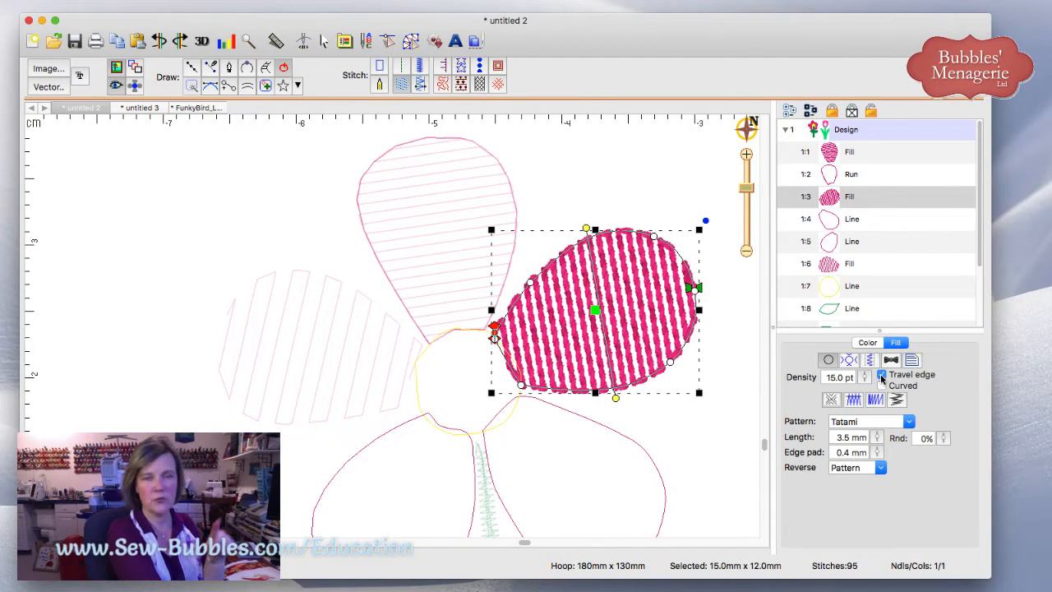
Step: Enable Curved for the petal fill and bend its direction line outward toward the petal's tip
left_click(881, 386)
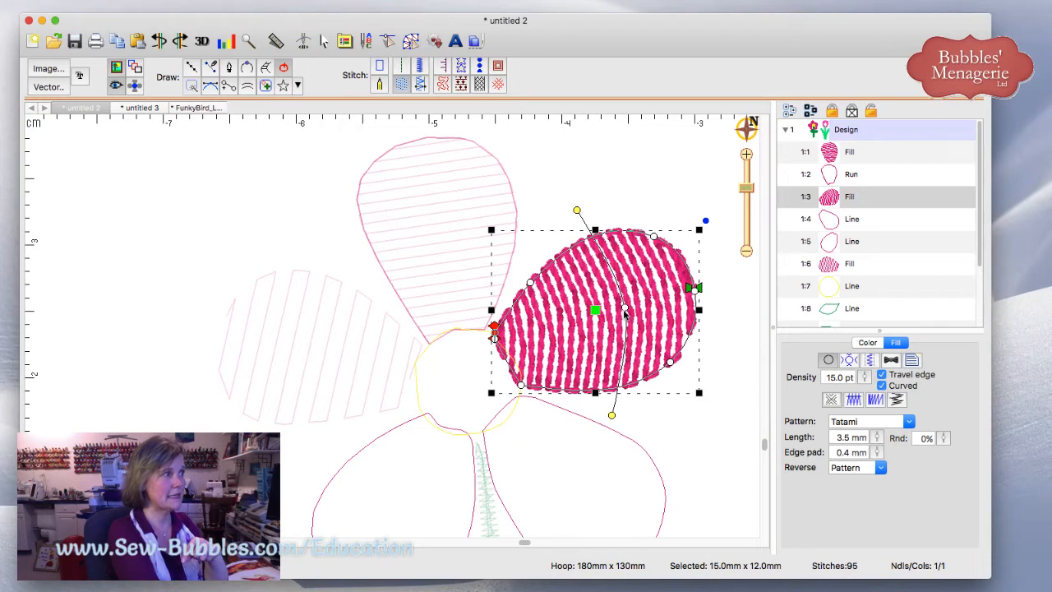
left_click_drag(624, 313, 636, 306)
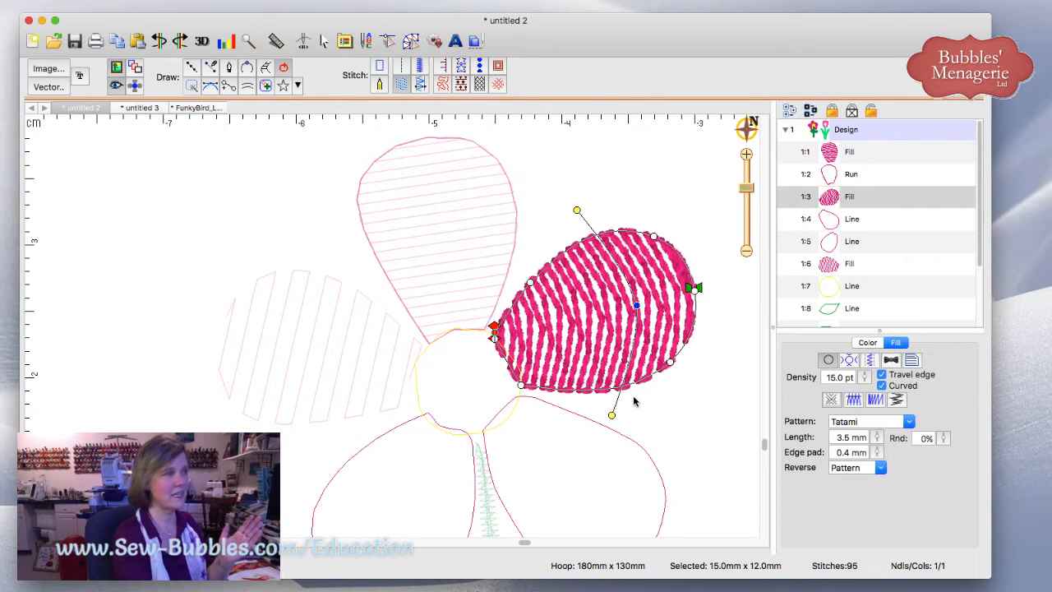
left_click(691, 419)
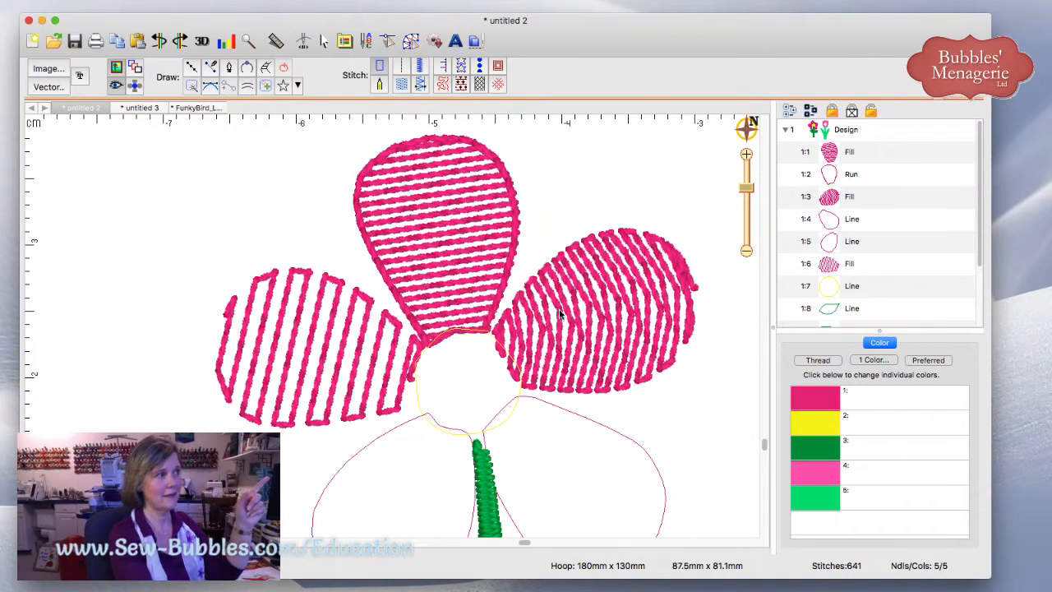
Step: Set the density of the curved petal fill to 25 pt
left_click(645, 289)
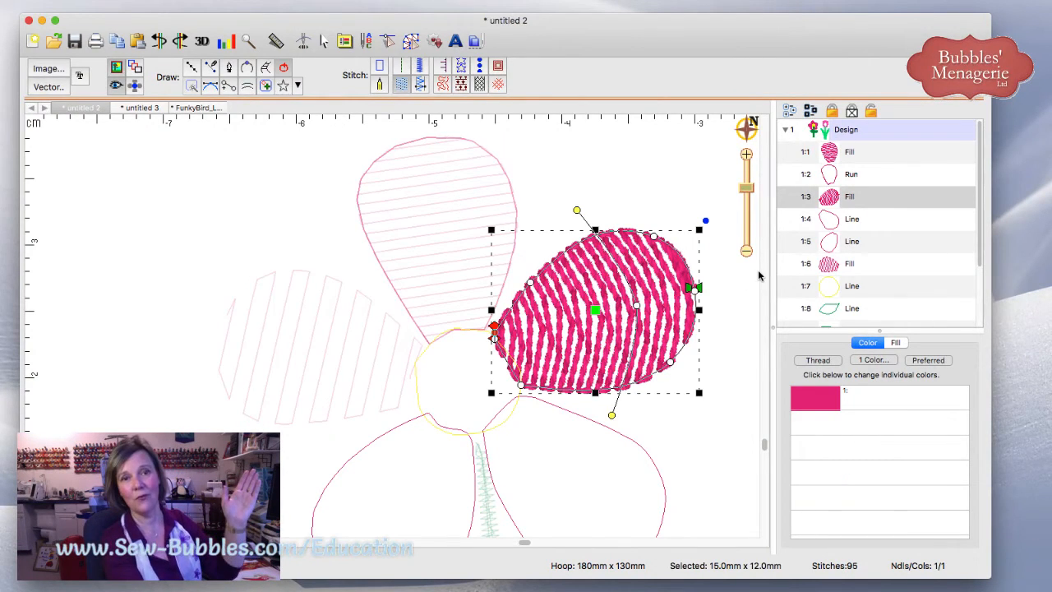
left_click(895, 344)
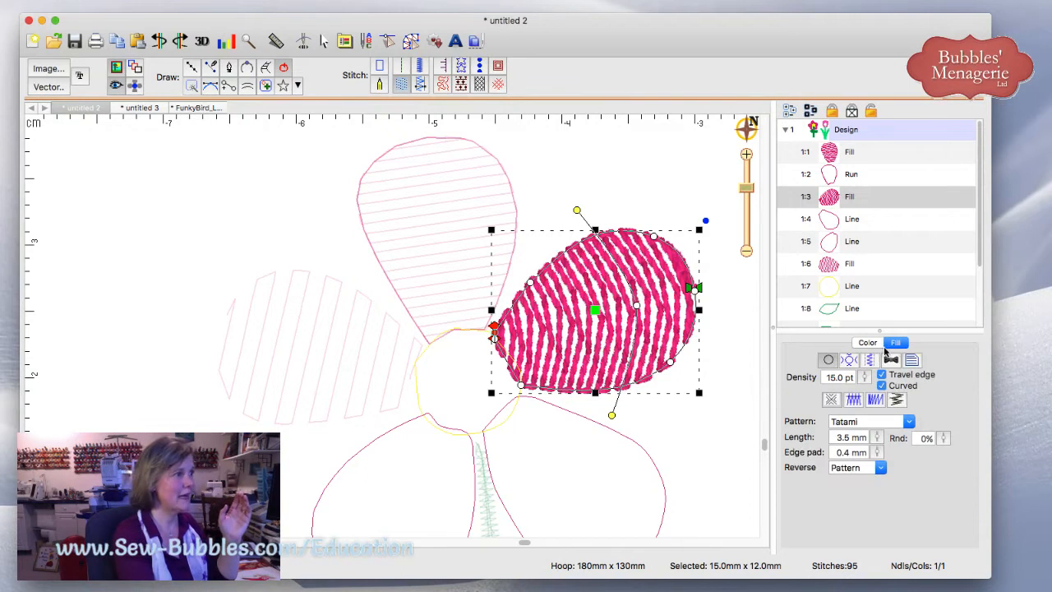
double_click(832, 376)
type("2.")
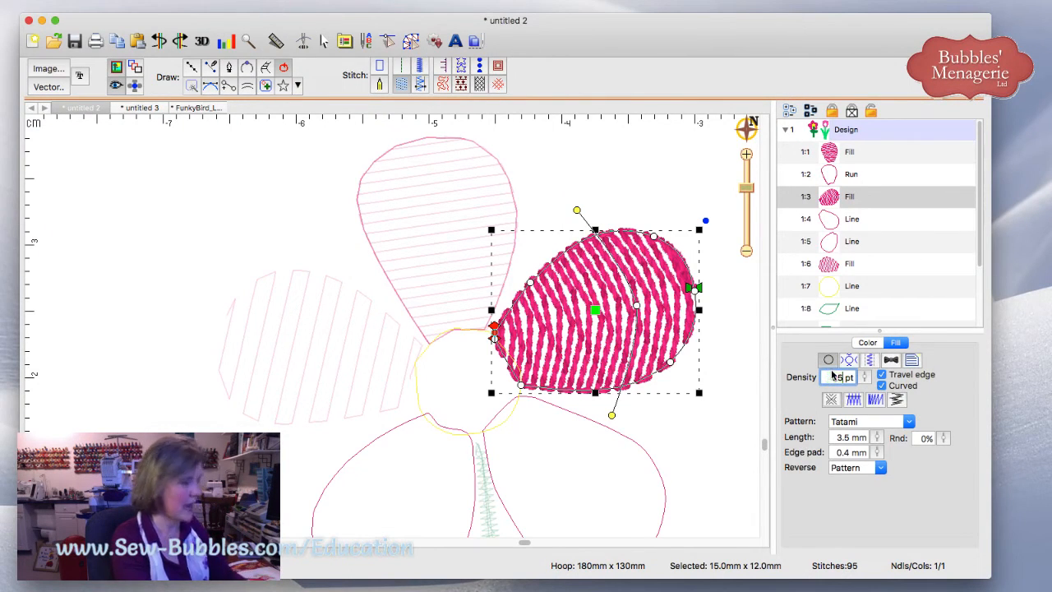
type("5")
key("Return")
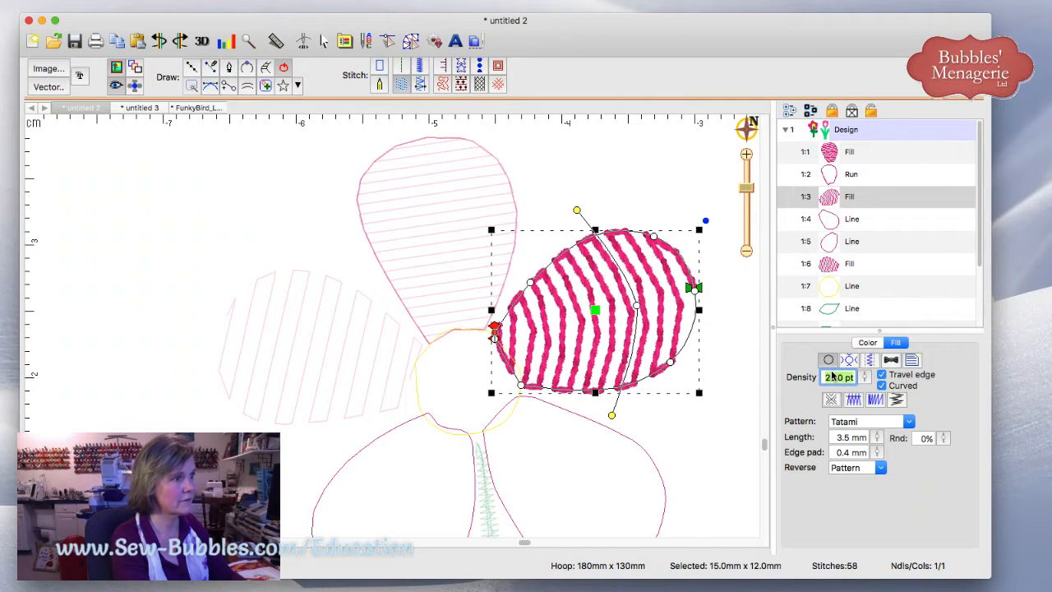
left_click(718, 448)
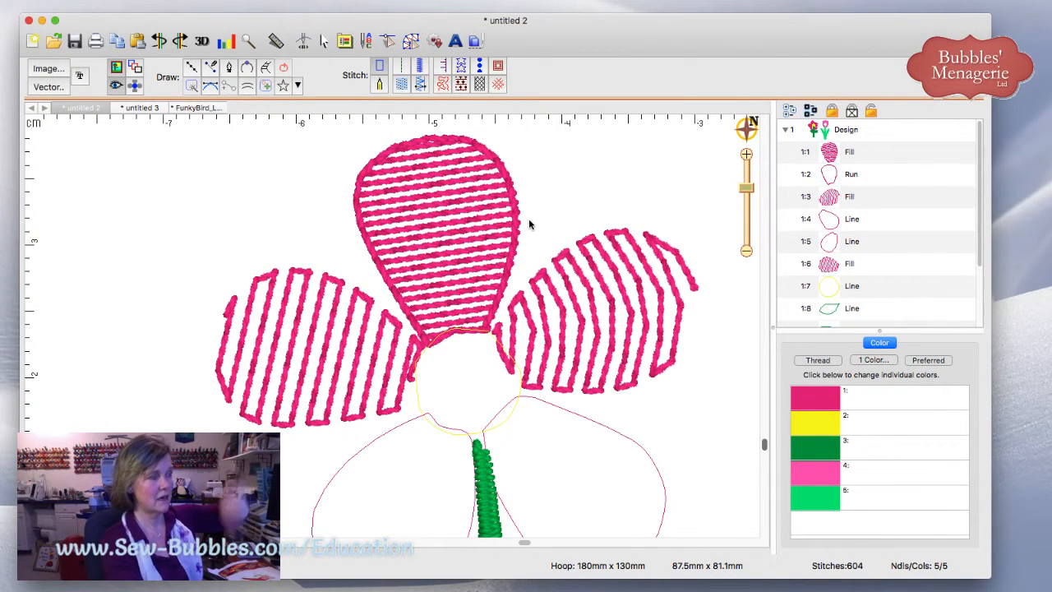
left_click(646, 338)
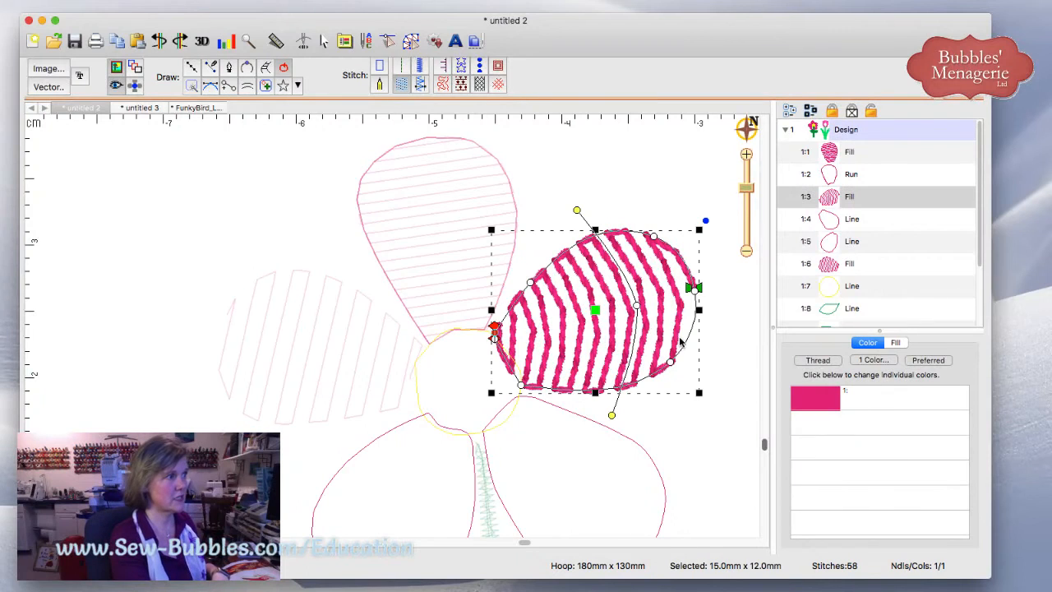
Step: Set the density of the curved petal fill to 15 pt and deselect it
left_click(888, 344)
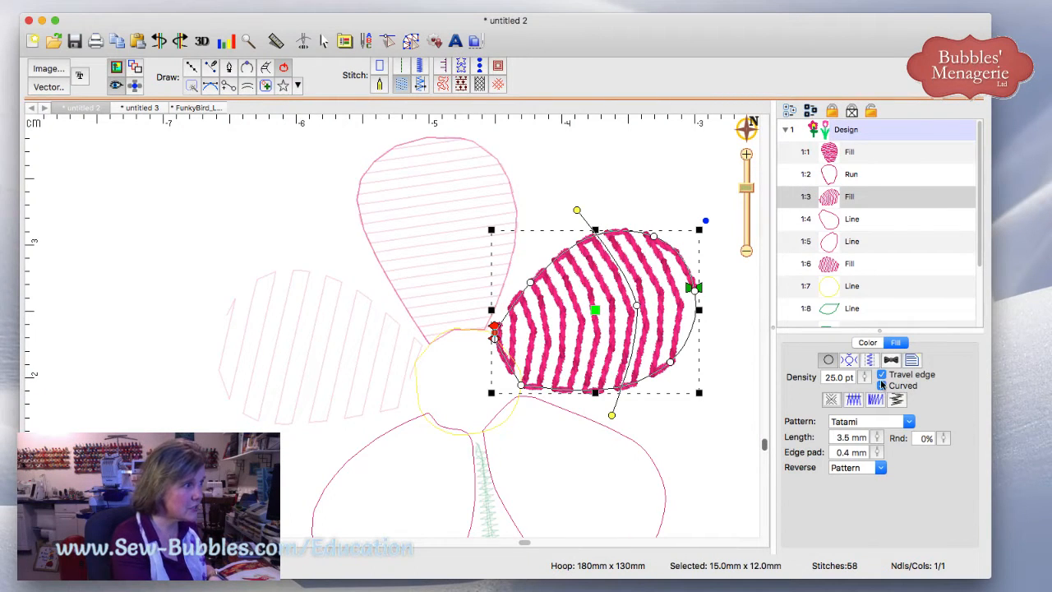
left_click(866, 376)
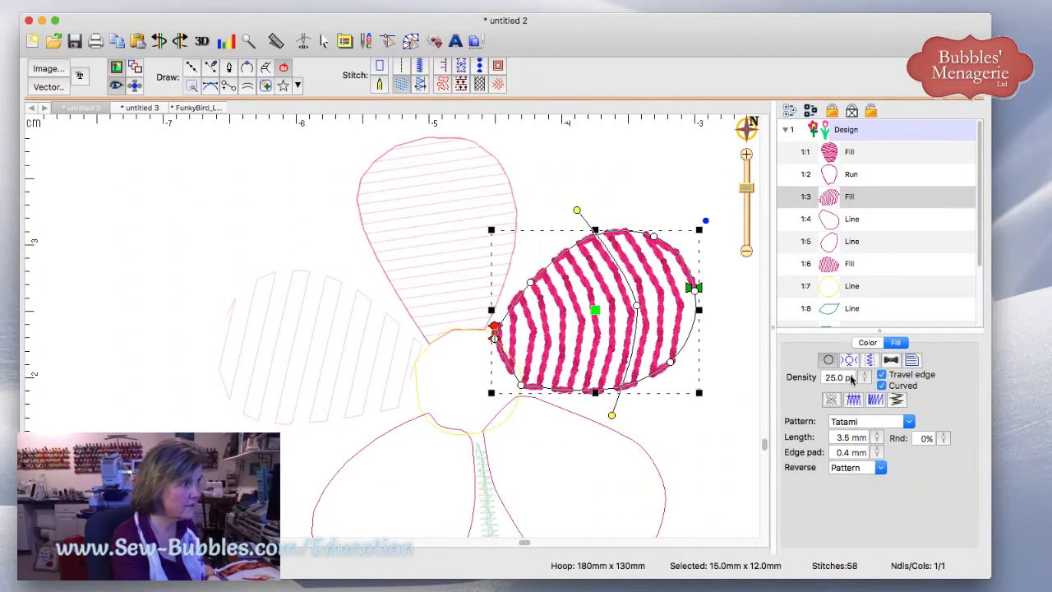
left_click_drag(861, 379, 872, 353)
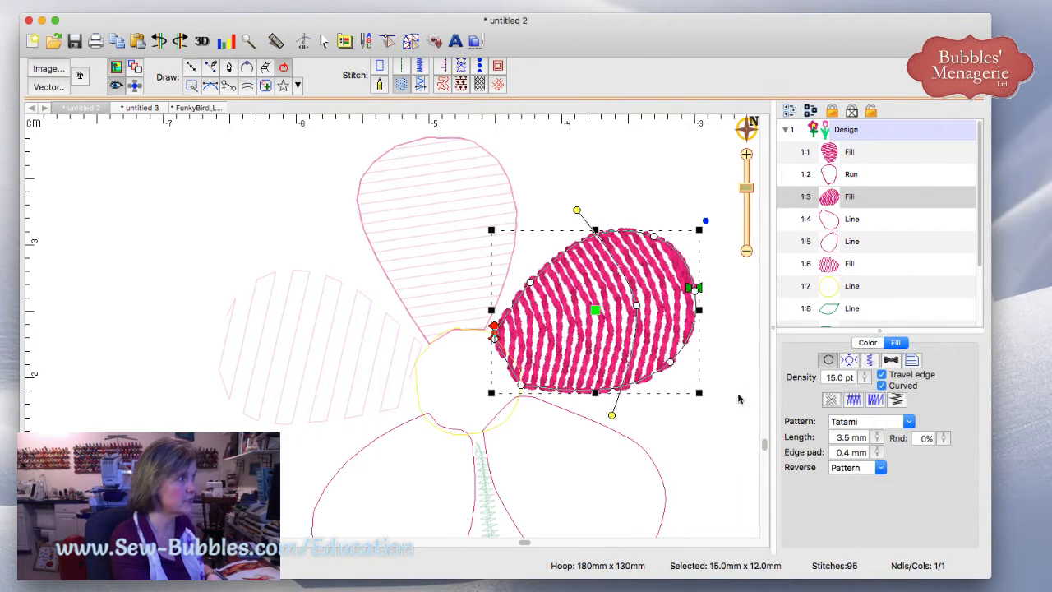
left_click(734, 403)
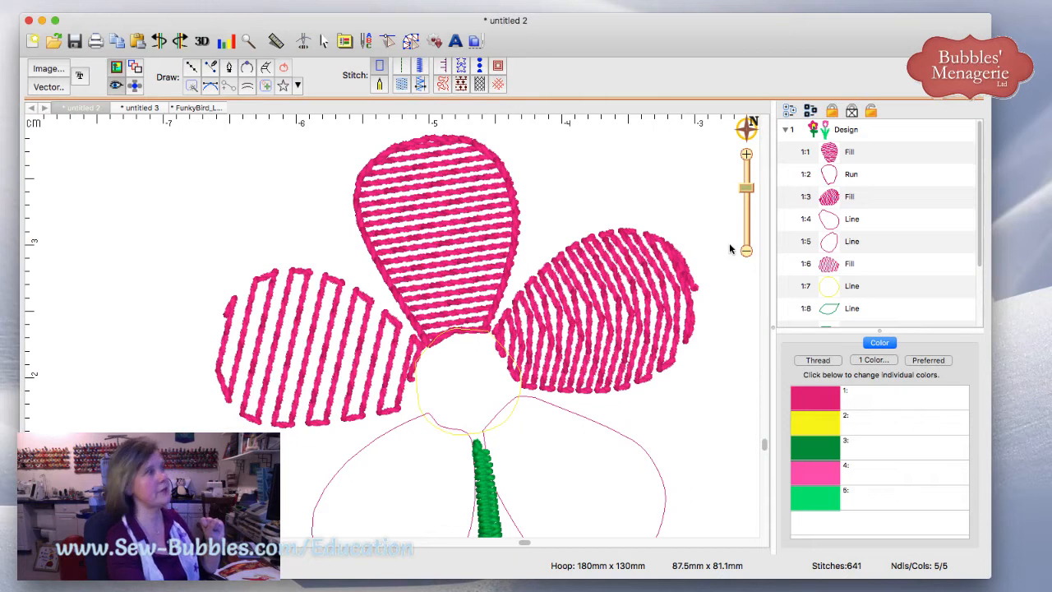
Step: Bend the curved petal fill's direction line further toward the petal's tip and lower the line's upper end
left_click(766, 457)
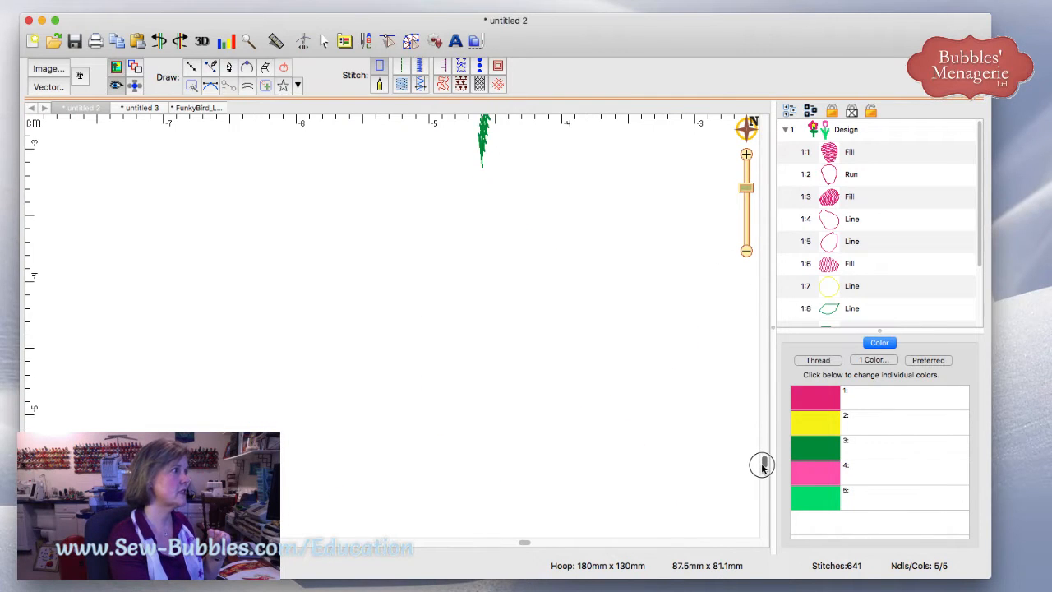
mouse_move(754, 291)
left_mouse_down()
mouse_move(752, 251)
mouse_move(751, 287)
left_mouse_up()
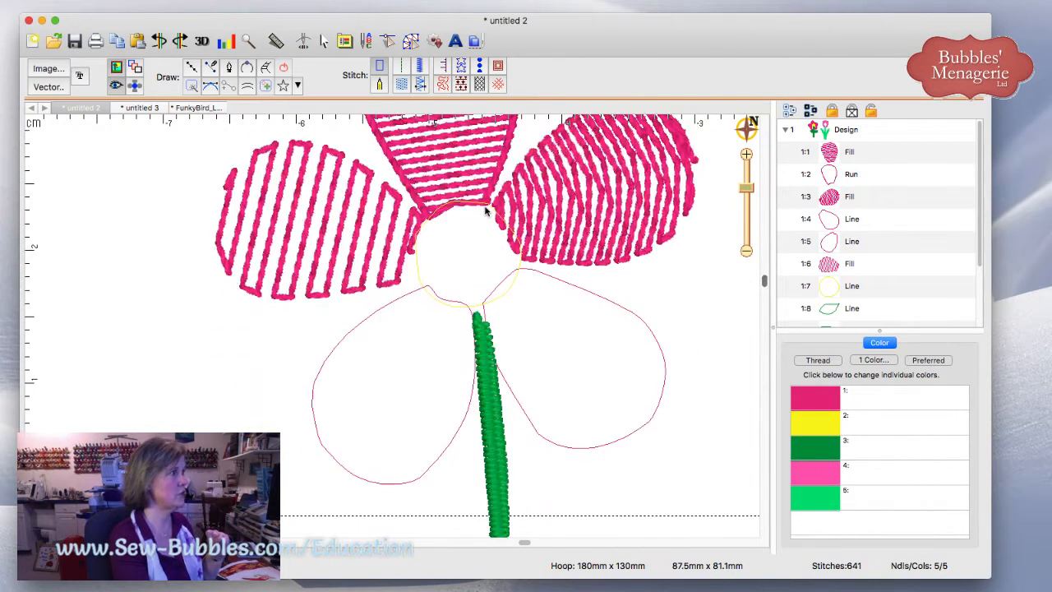
left_click(639, 250)
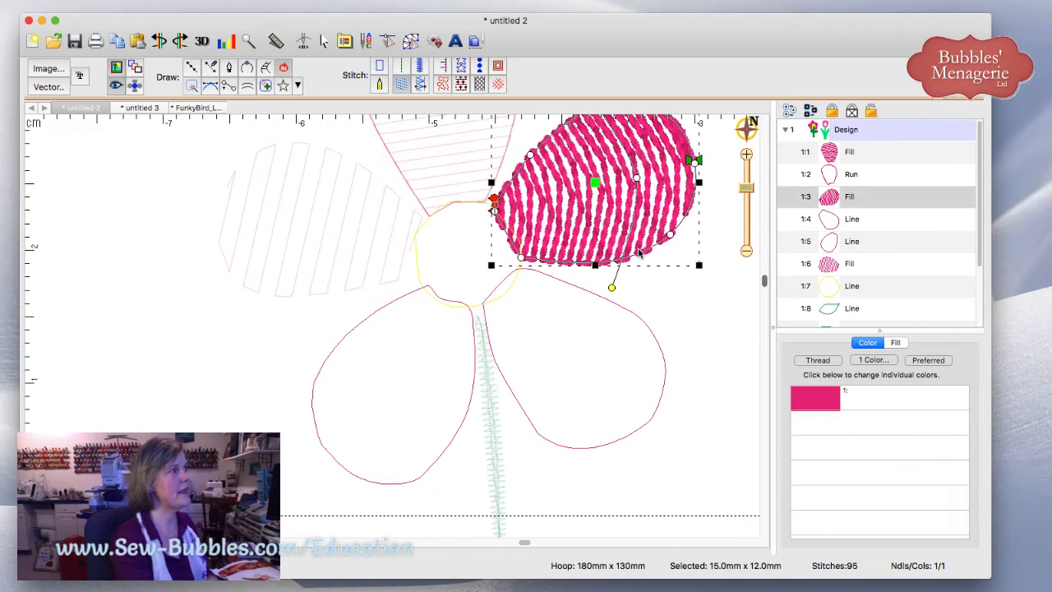
left_click_drag(762, 281, 763, 253)
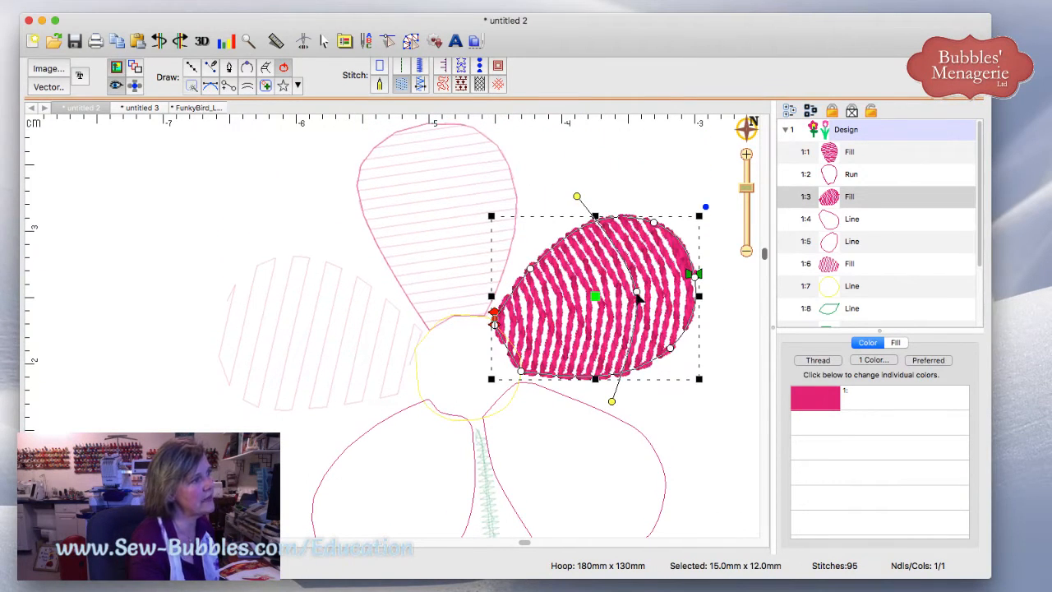
left_click_drag(638, 292, 659, 281)
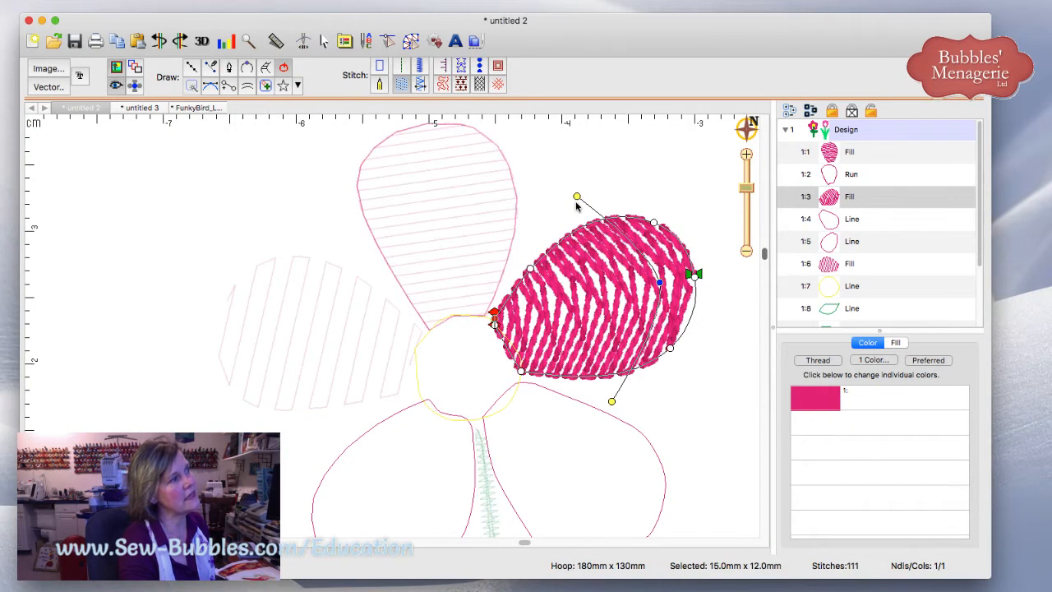
left_click_drag(576, 198, 563, 216)
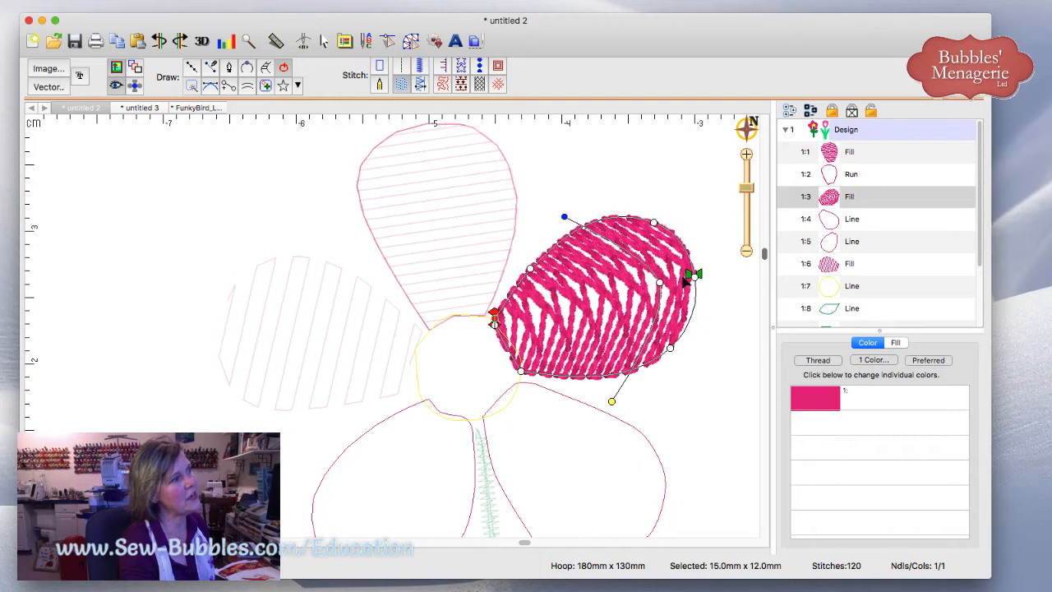
Step: Try an S-shaped direction line by adding a second bend point and repositioning both points, and remove the added point
double_click(629, 254)
left_click_drag(628, 254, 583, 260)
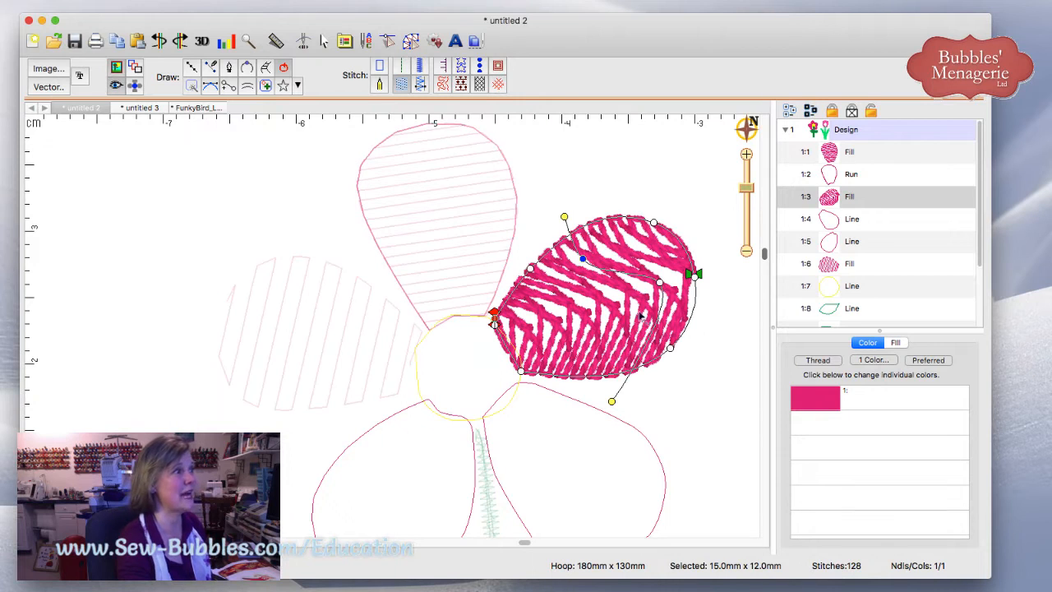
left_click_drag(659, 282, 663, 302)
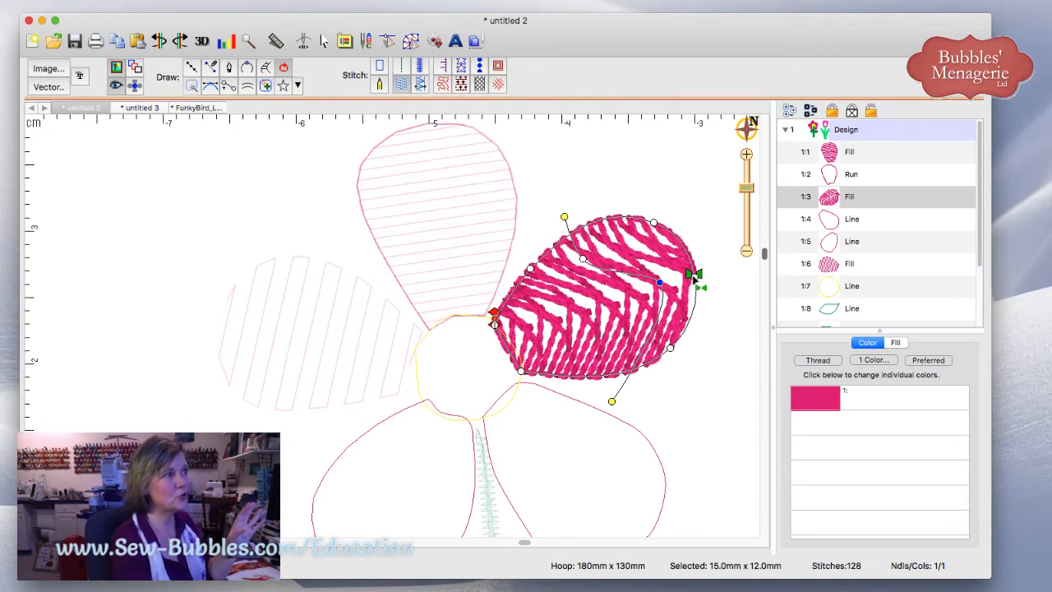
left_click(658, 282)
left_click_drag(654, 303, 649, 313)
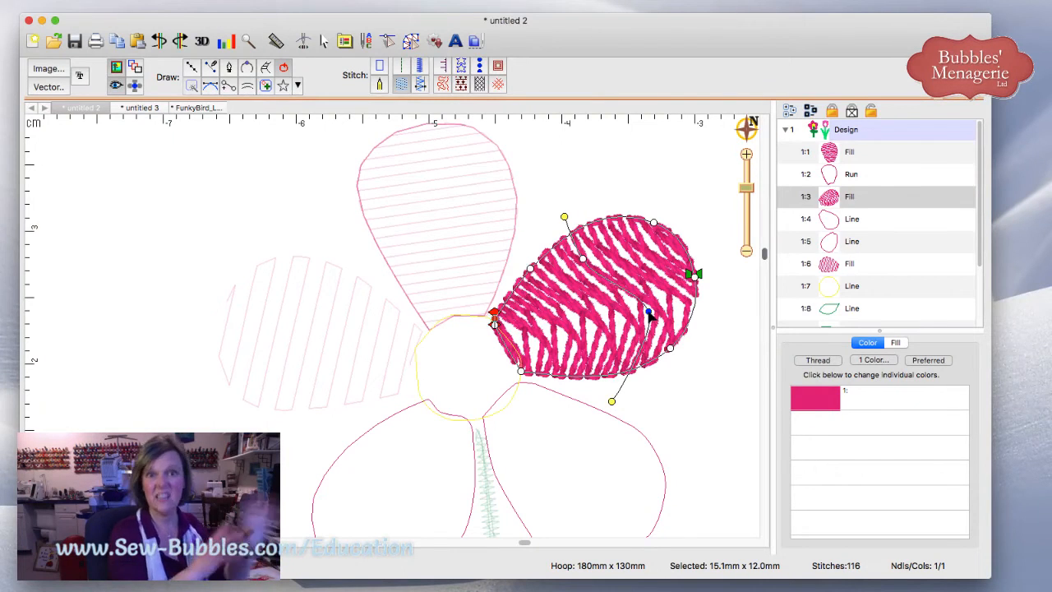
left_click(579, 265)
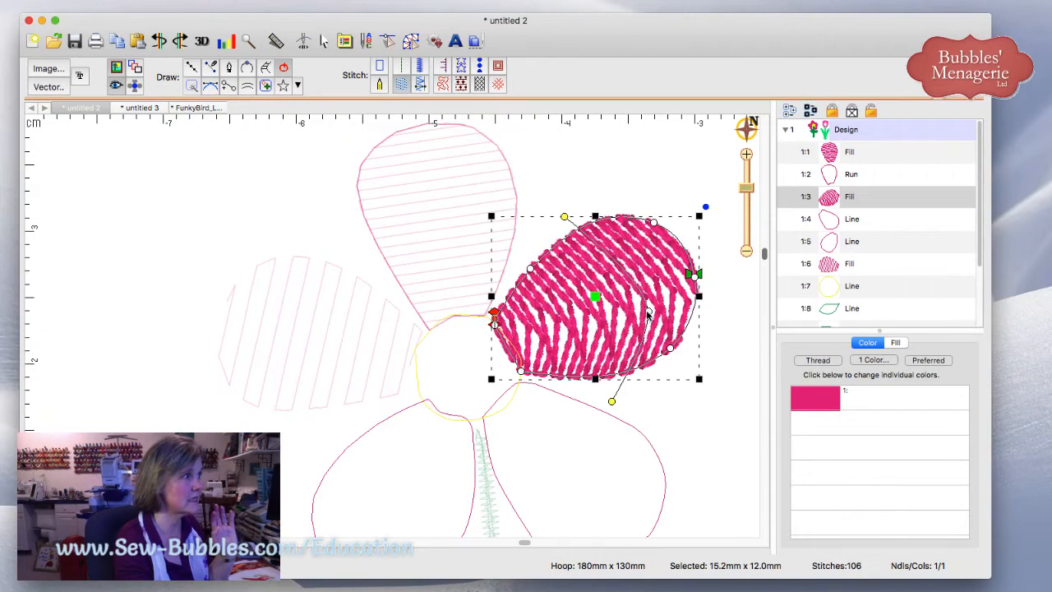
Step: Raise the direction line's bend point, move its lower end outward toward the petal's tip, and raise its upper end slightly
left_click_drag(648, 311, 650, 280)
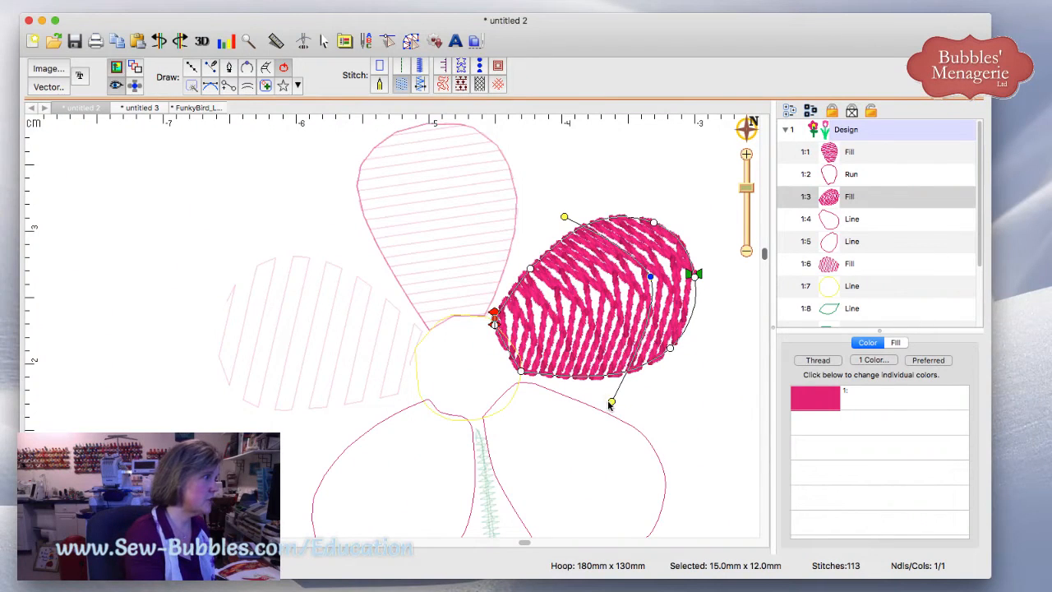
left_click_drag(608, 400, 644, 398)
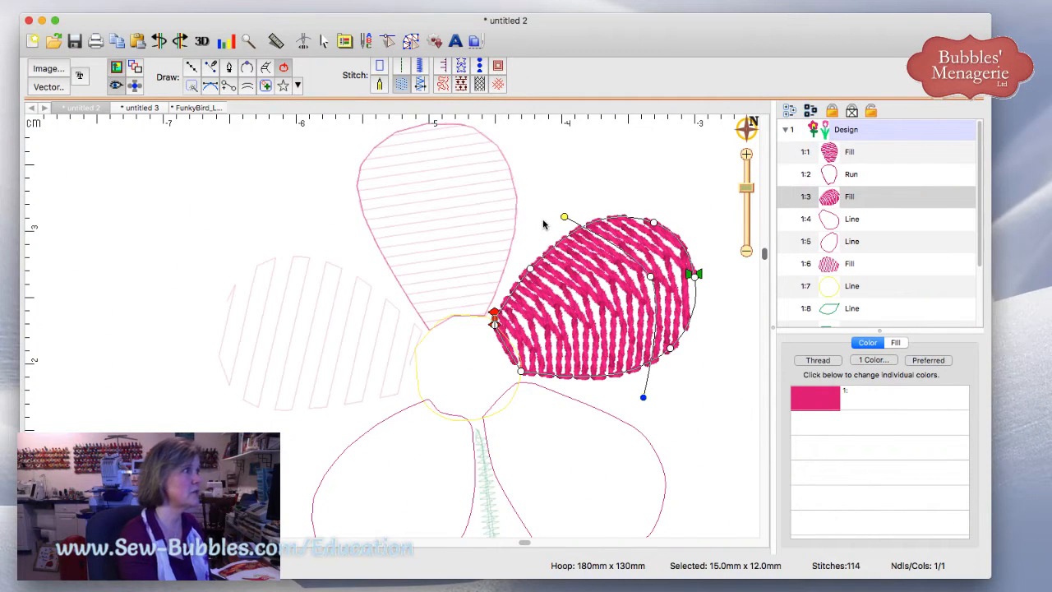
left_click_drag(564, 216, 570, 205)
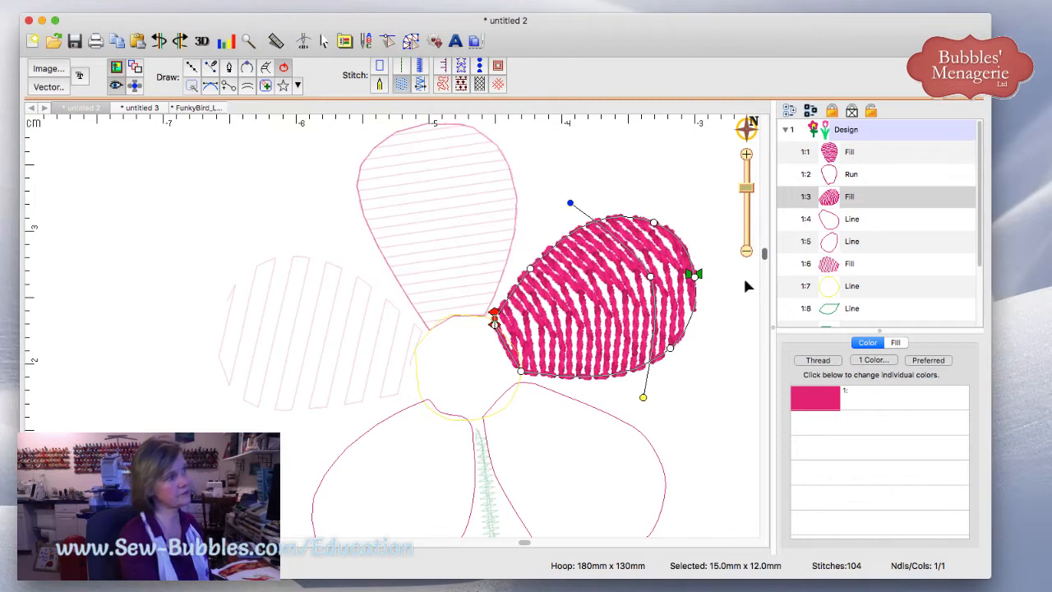
Step: Convert the outline of the petal just right of the stem into a fill and tilt its stitch direction upward to the right
left_click_drag(763, 256, 760, 277)
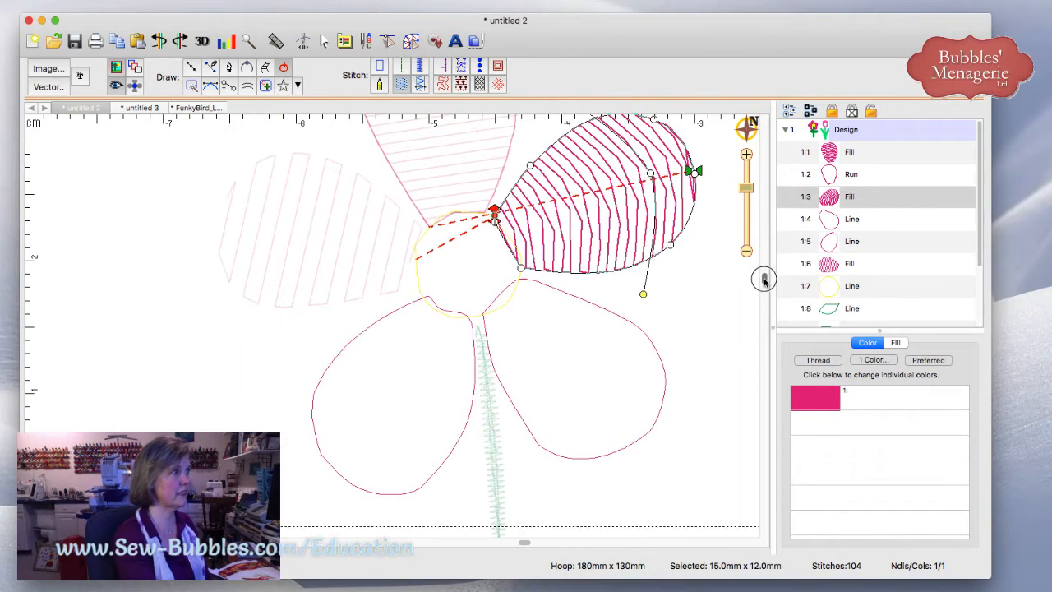
left_click(649, 351)
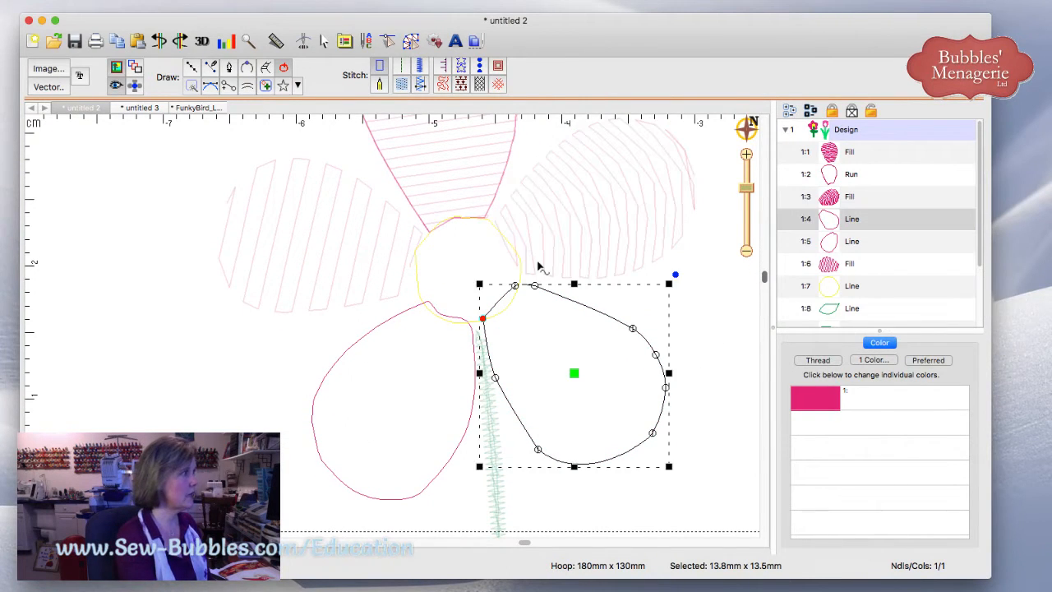
left_click(399, 85)
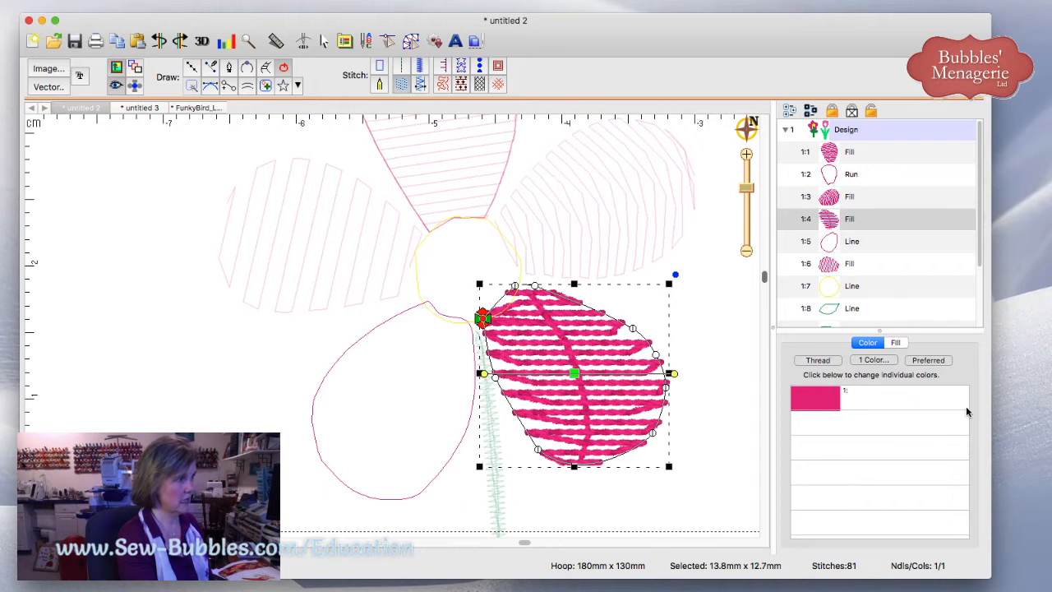
left_click(895, 342)
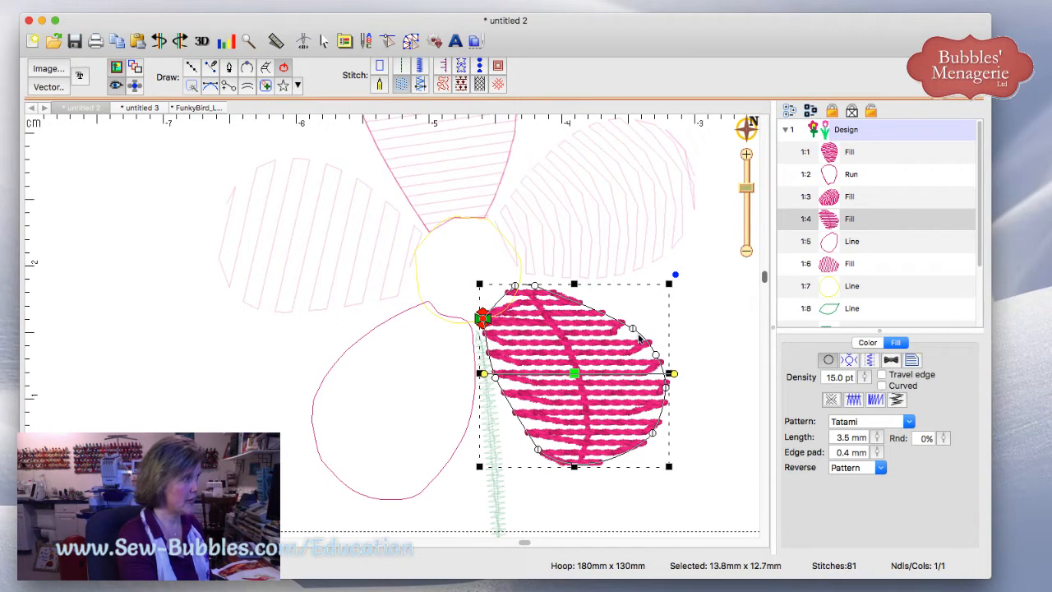
left_click_drag(484, 375, 506, 419)
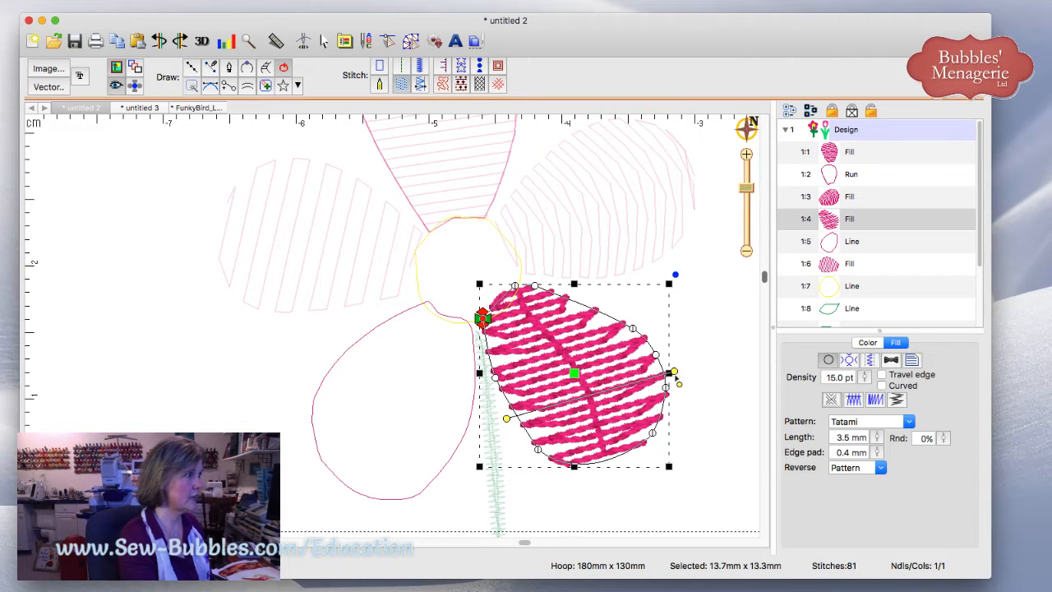
left_click_drag(674, 372, 664, 347)
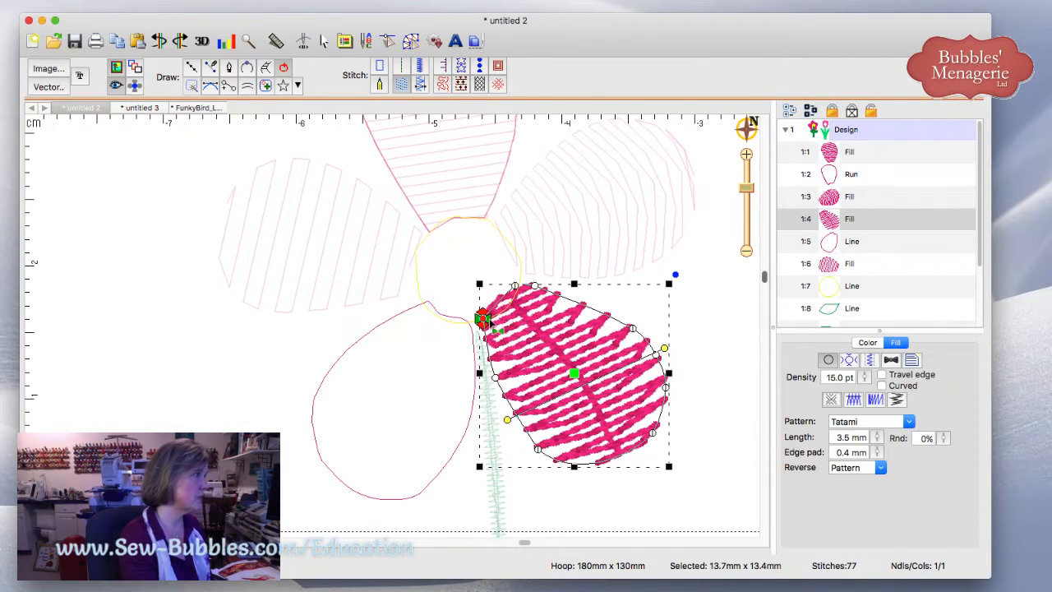
Step: Place the new fill's start near the flower centre and its stop at the petal's outer end, and enable Travel edge
mouse_move(483, 318)
left_mouse_down()
mouse_move(626, 452)
mouse_move(607, 379)
mouse_move(506, 317)
mouse_move(483, 334)
mouse_move(555, 444)
mouse_move(654, 461)
left_mouse_up()
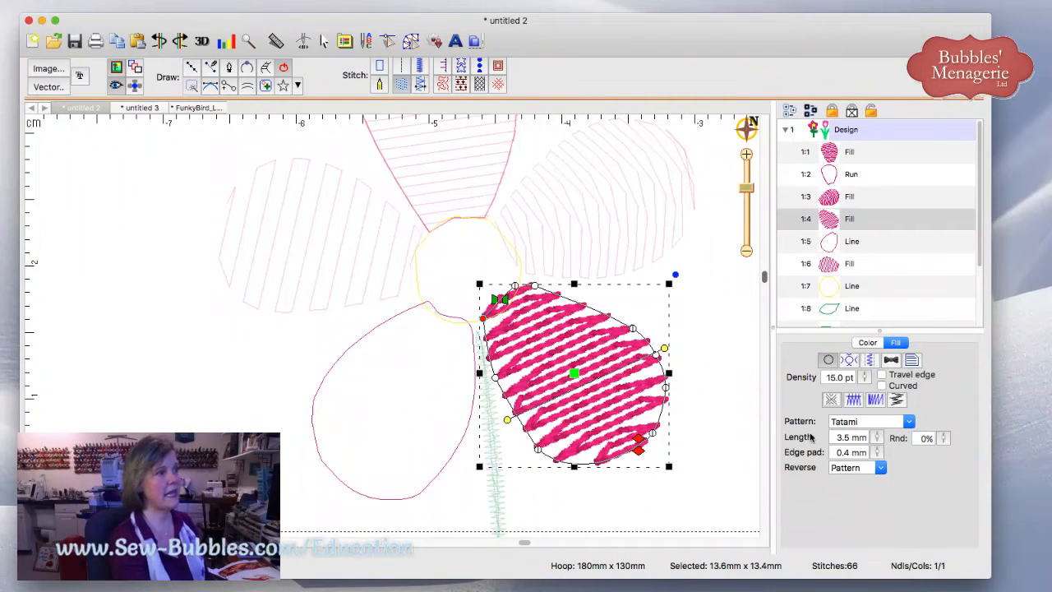
left_click(885, 375)
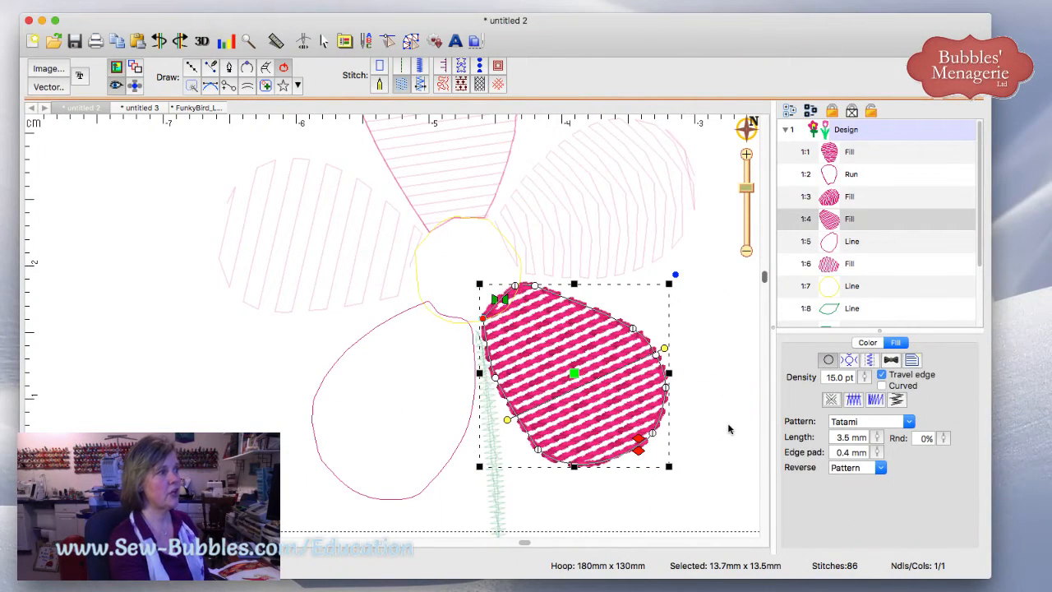
Step: Apply an Increasing density gradient to the fill of the petal just right of the stem
left_click(876, 400)
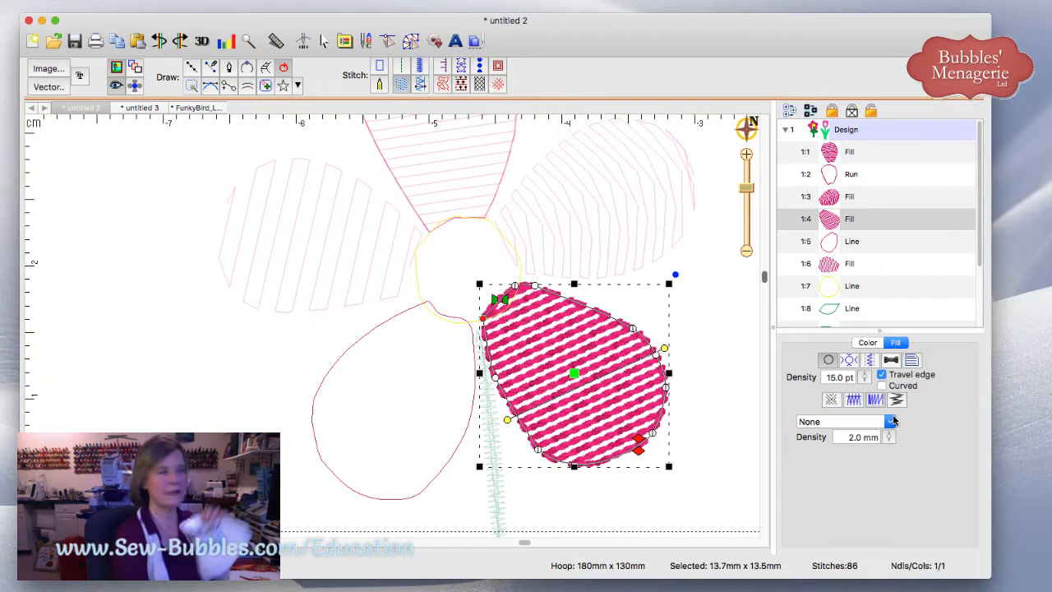
left_click(891, 420)
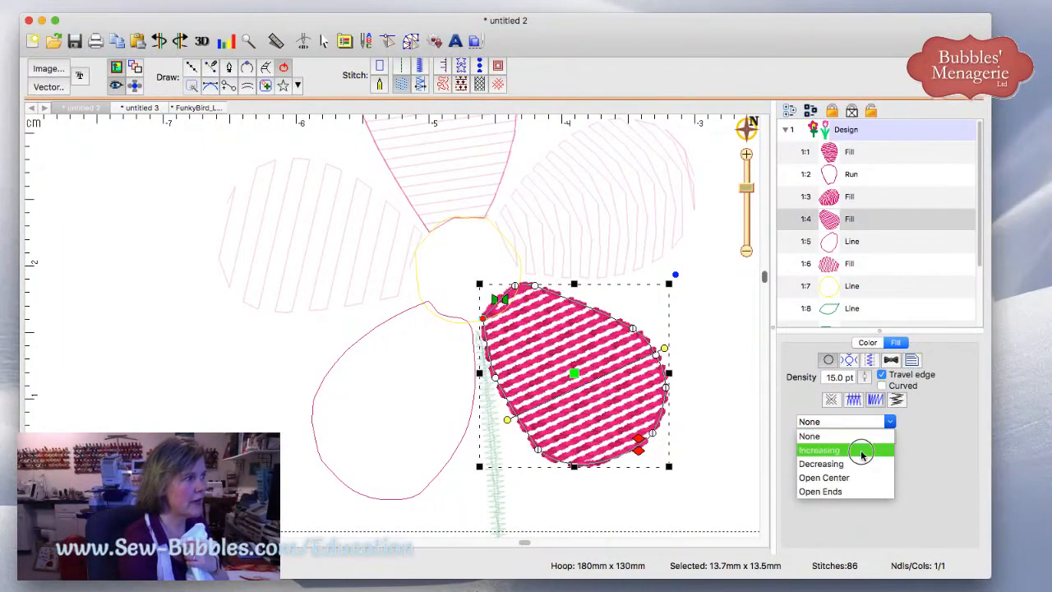
left_click(861, 451)
Step: Set the base density of the gradient petal fill to 4 pt
left_click(863, 377)
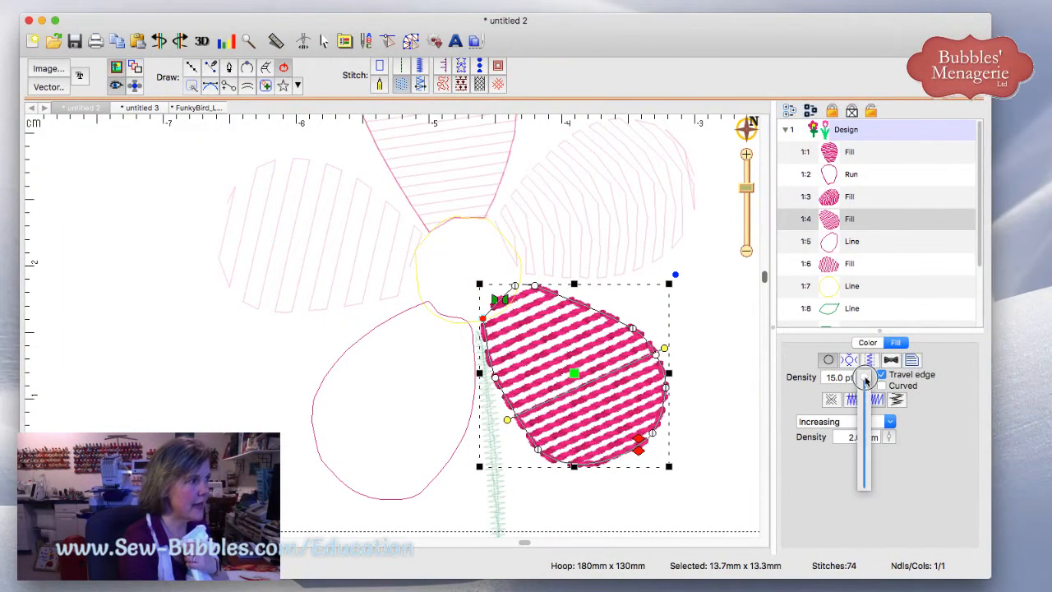
left_click(865, 379)
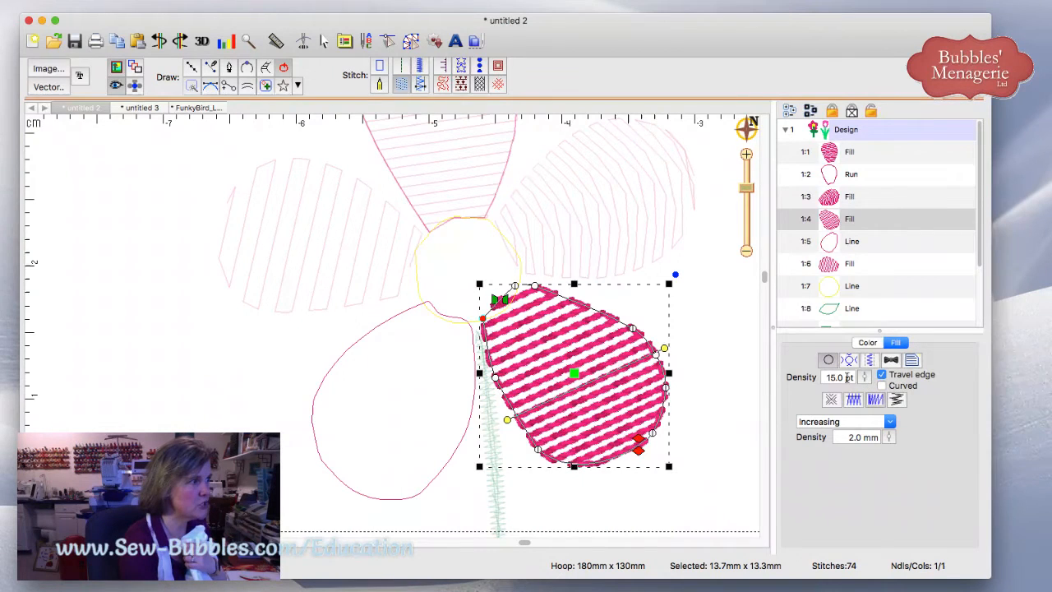
double_click(833, 377)
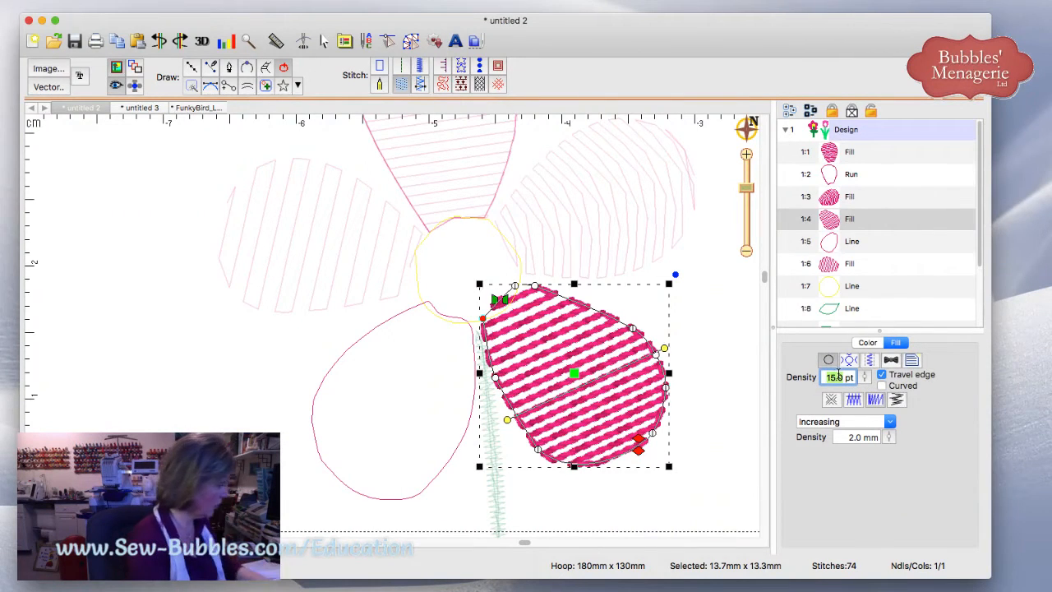
type("4")
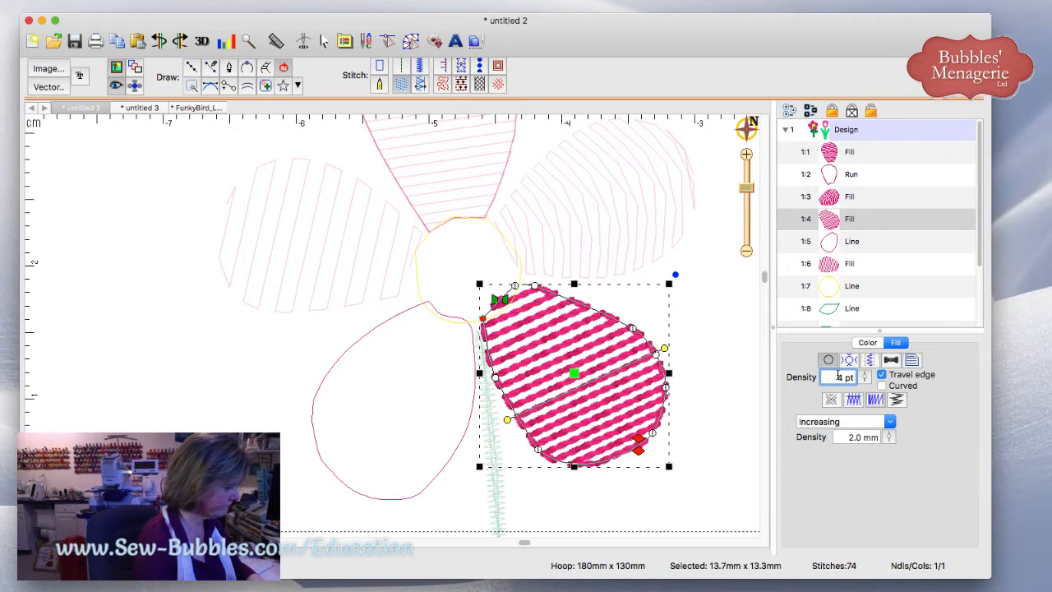
key("Return")
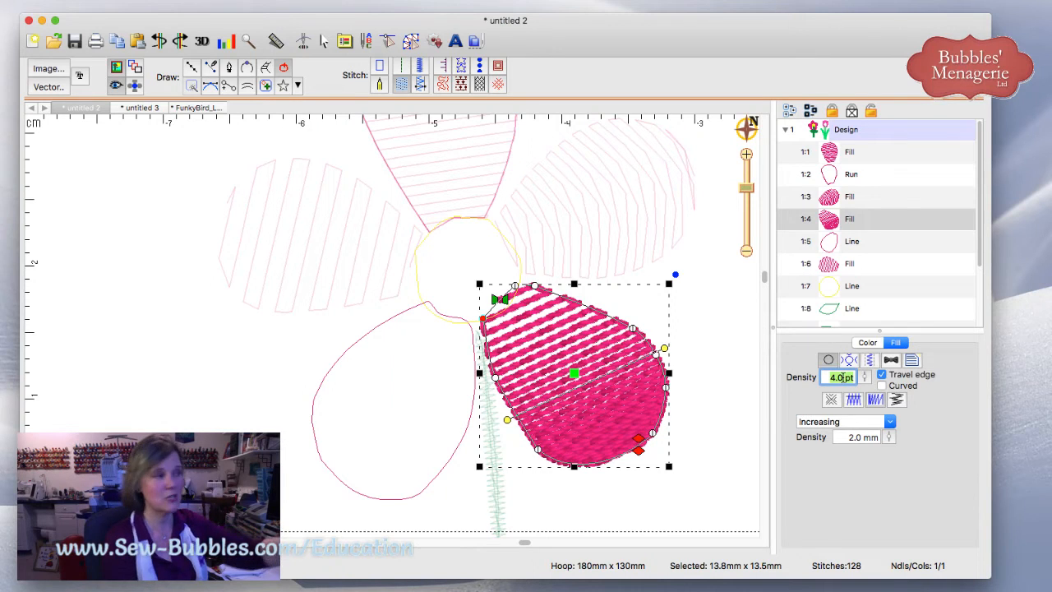
Step: Set the petal fill's base density to 8.4 pt and change its gradient to Decreasing
left_click_drag(864, 379, 866, 362)
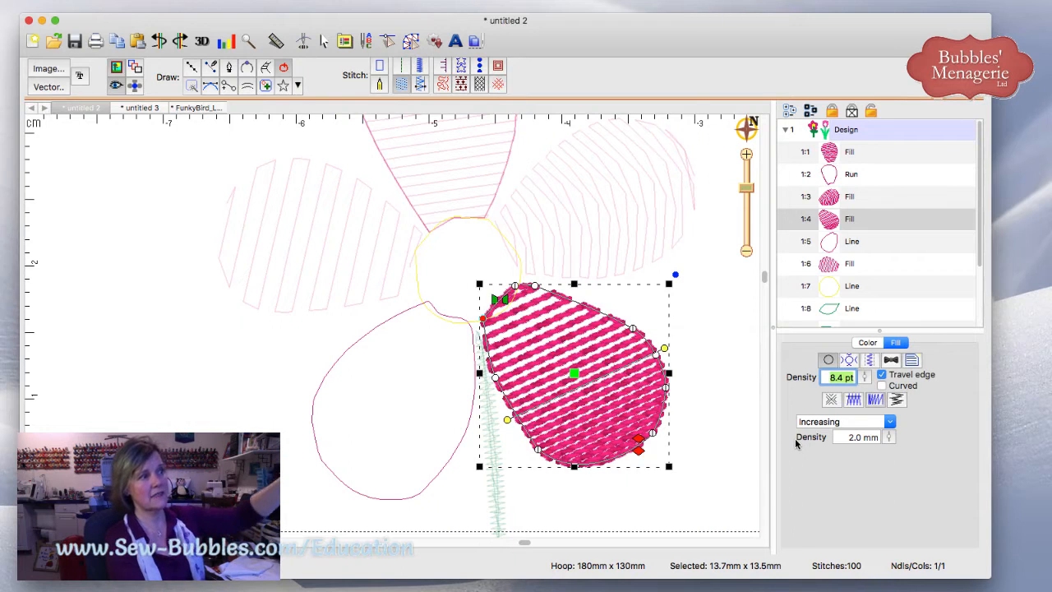
left_click(888, 421)
left_click(849, 465)
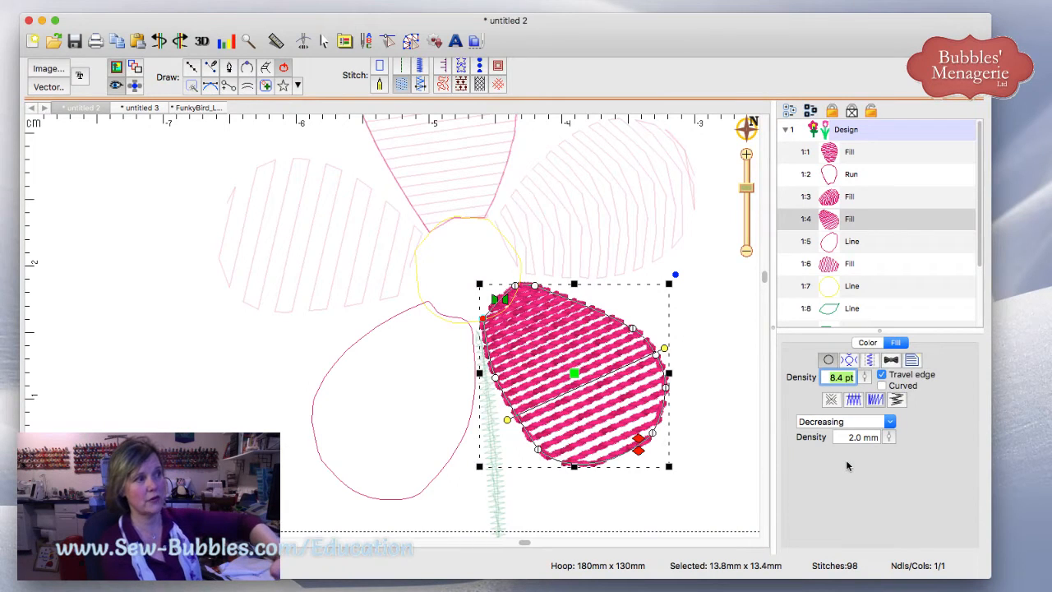
Step: Try the Open Center and Increasing density gradients on the selected petal fill and return it to Decreasing
left_click(889, 424)
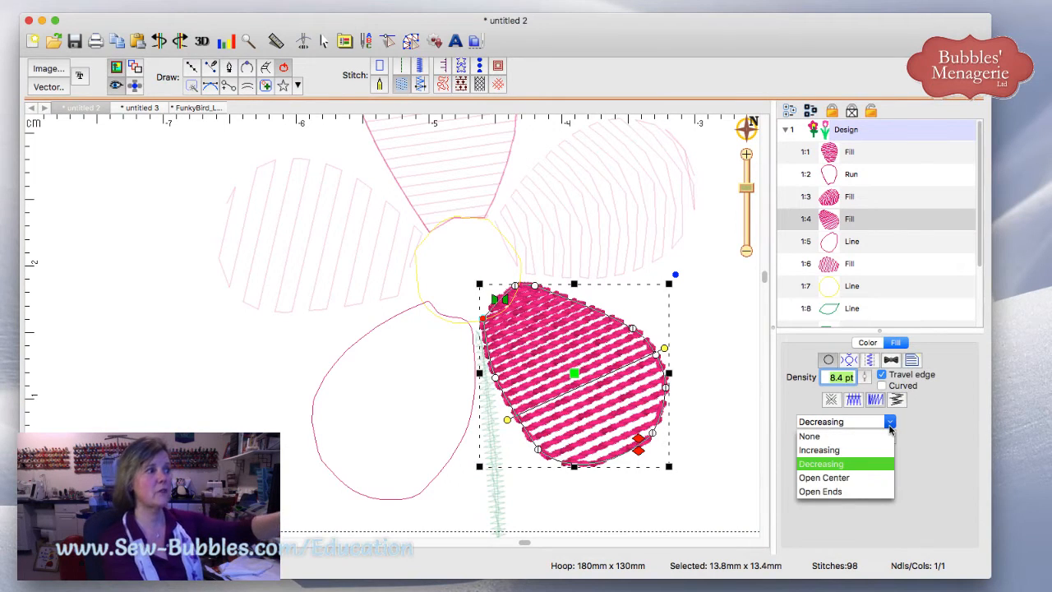
left_click(859, 477)
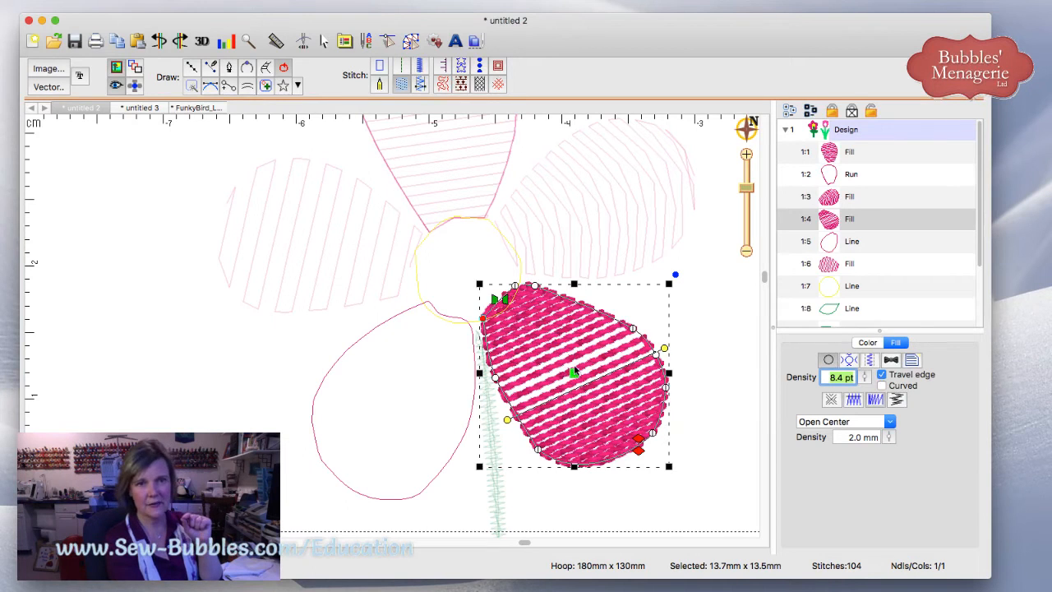
left_click(889, 422)
left_click(831, 447)
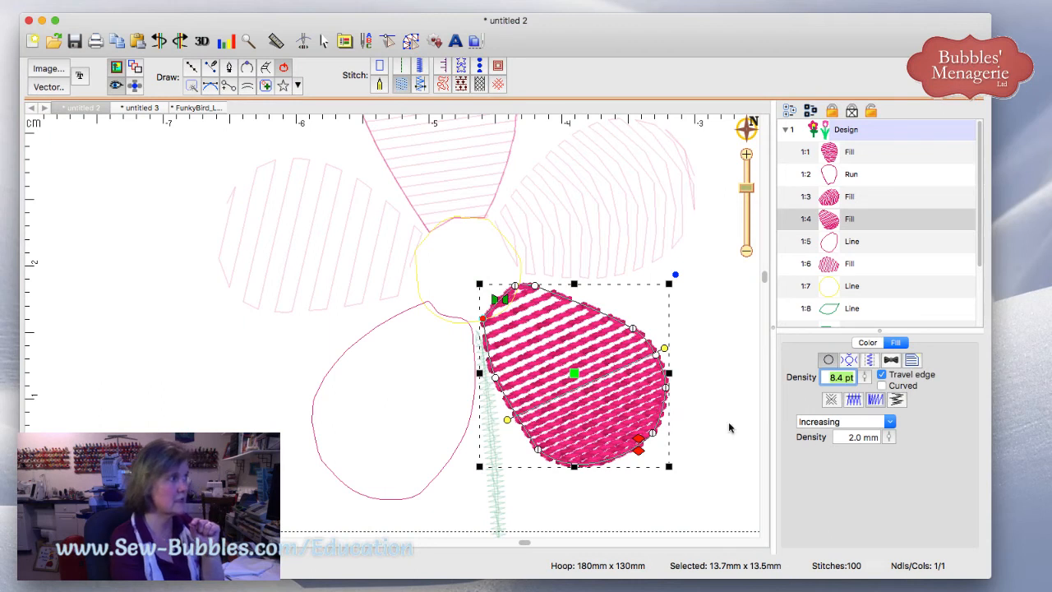
left_click(887, 422)
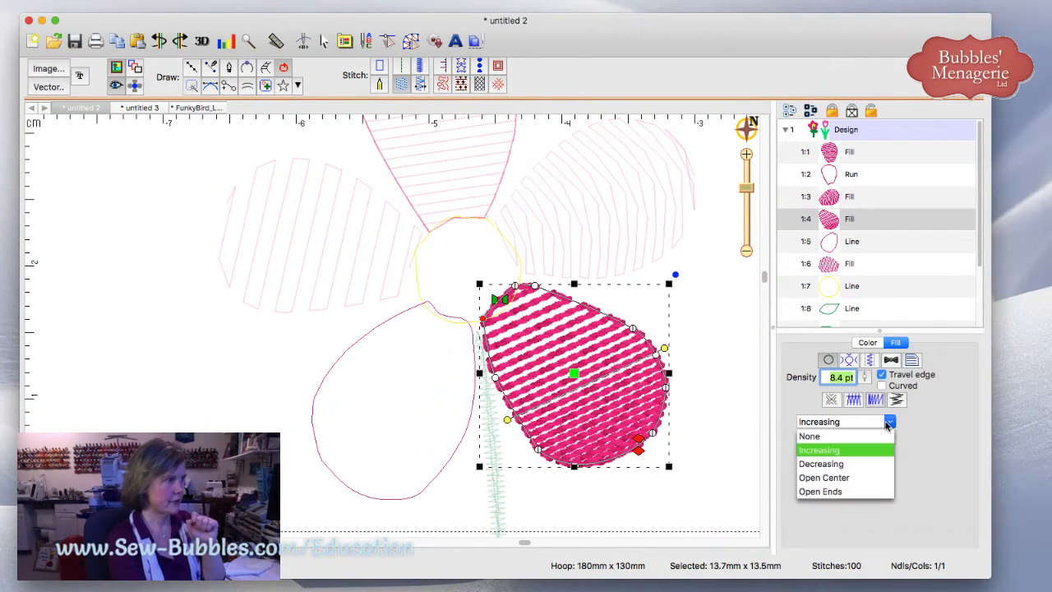
left_click(857, 463)
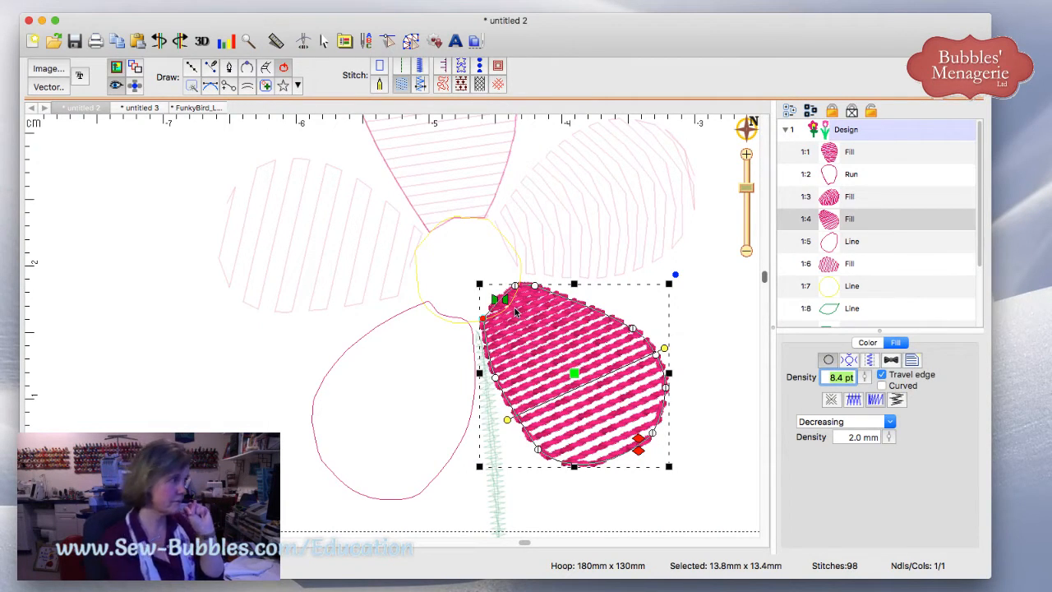
Step: Try Curved stitching on the gradient petal fill, review the petal deselected, and turn Curved off again
left_click(882, 387)
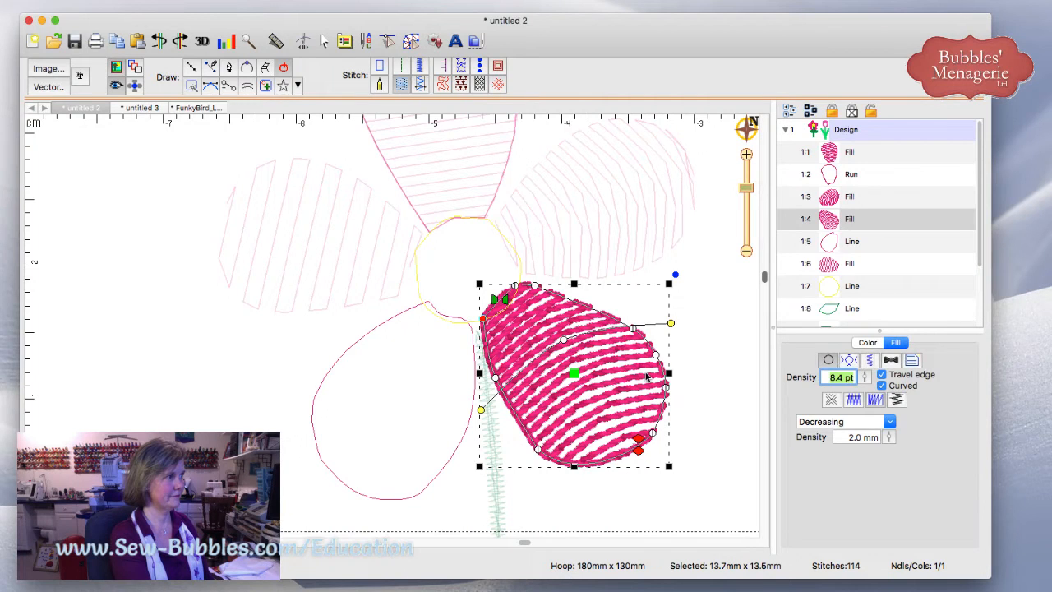
left_click(713, 367)
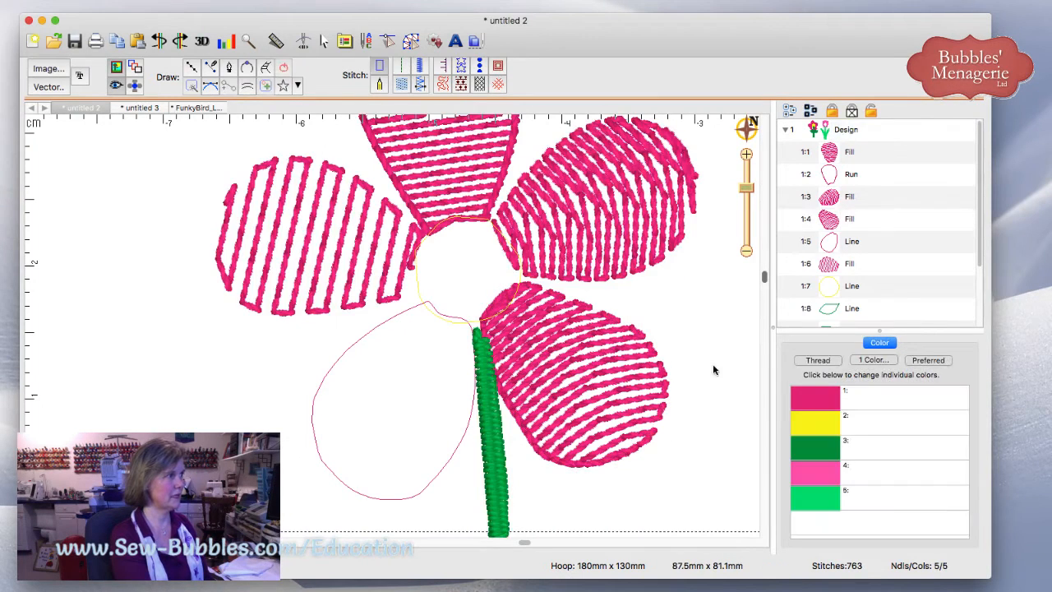
left_click(620, 372)
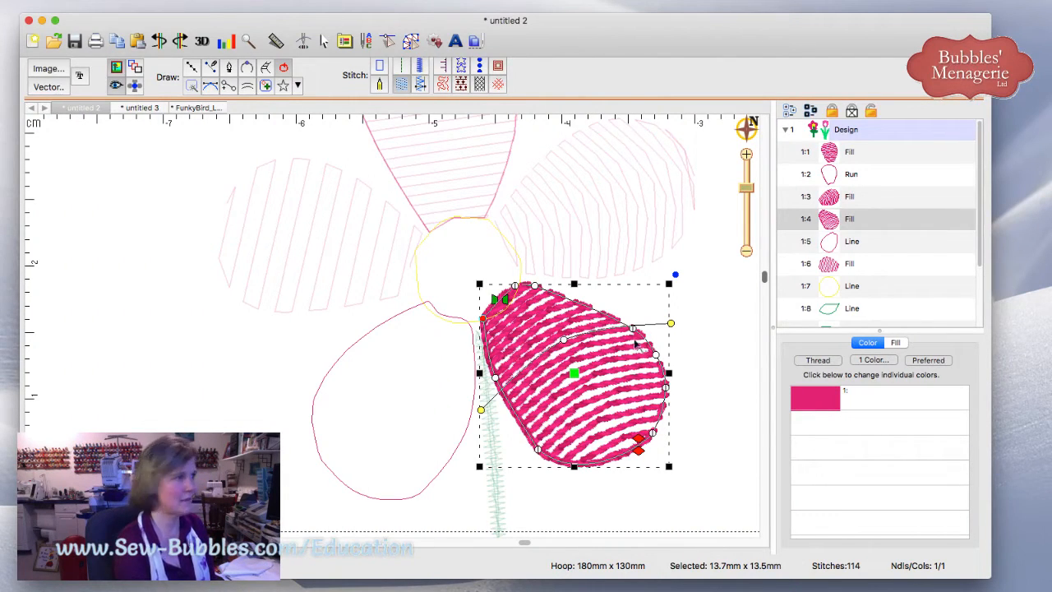
left_click(893, 343)
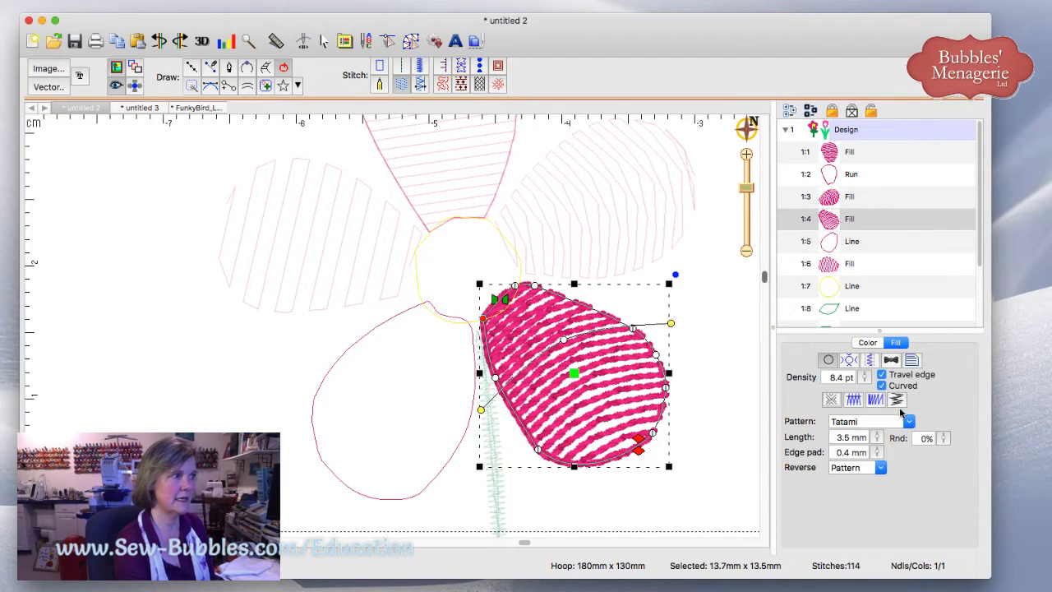
left_click(882, 385)
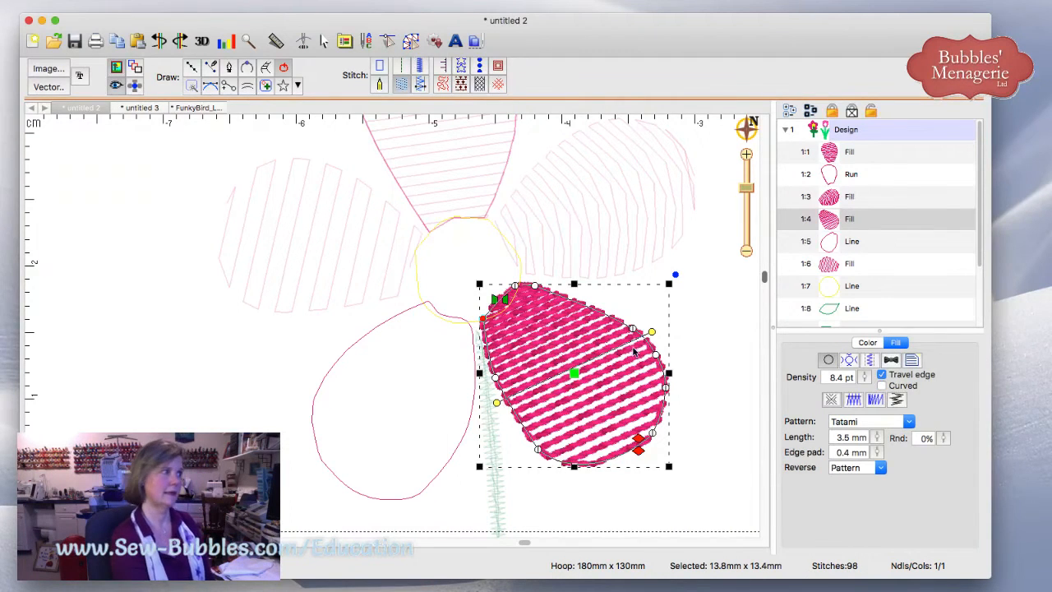
Step: Rotate the gradient petal fill's stitch direction to about 38° and deselect the petal
left_click_drag(651, 331, 630, 302)
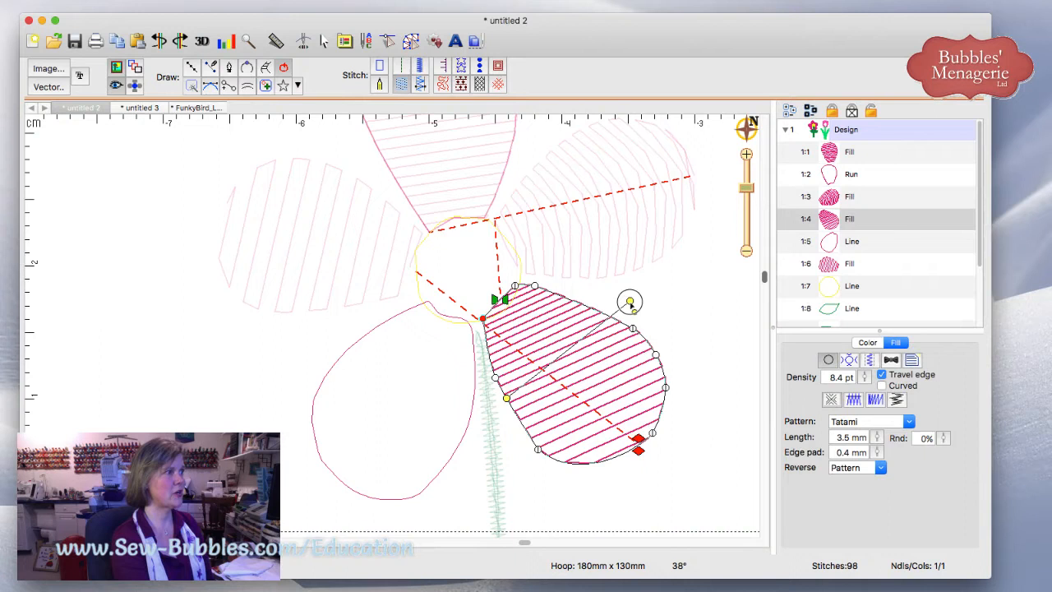
left_click(725, 346)
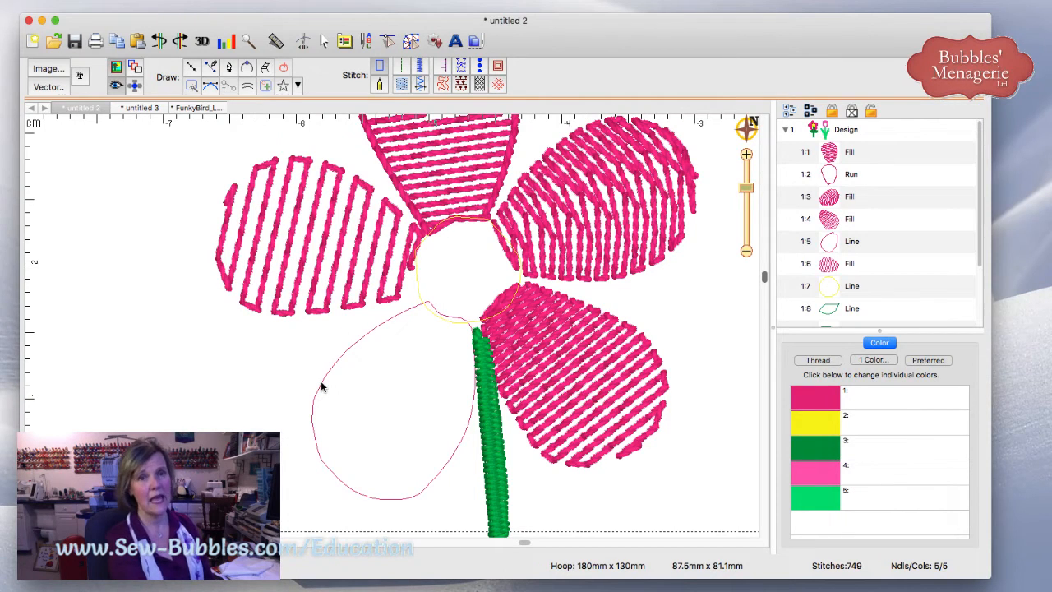
Step: Switch to the FunkyBird_LSB design and convert its knockdown underlay fill to a motif fill
left_click(199, 109)
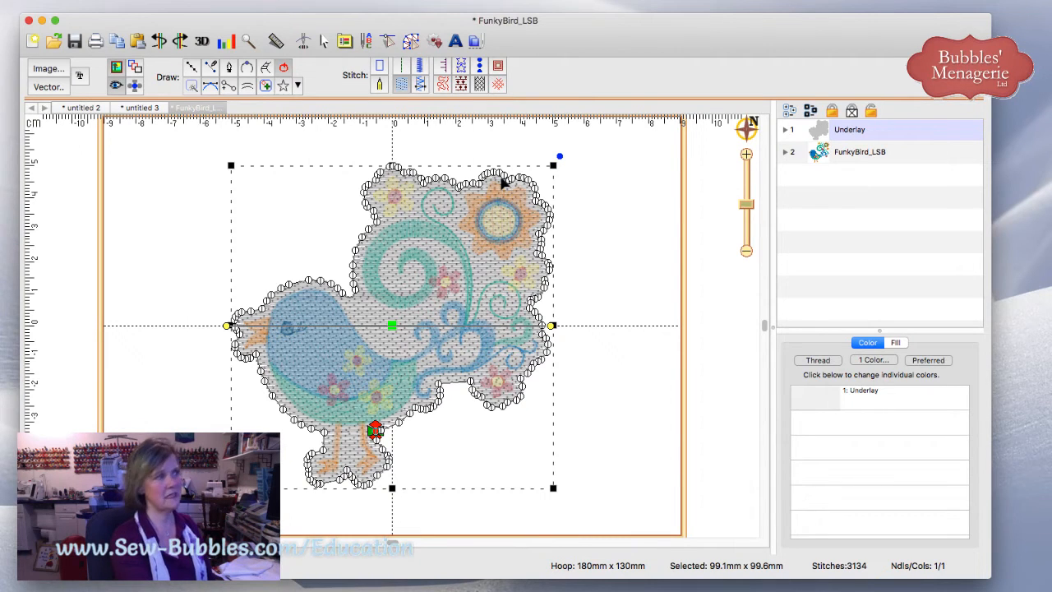
left_click(461, 84)
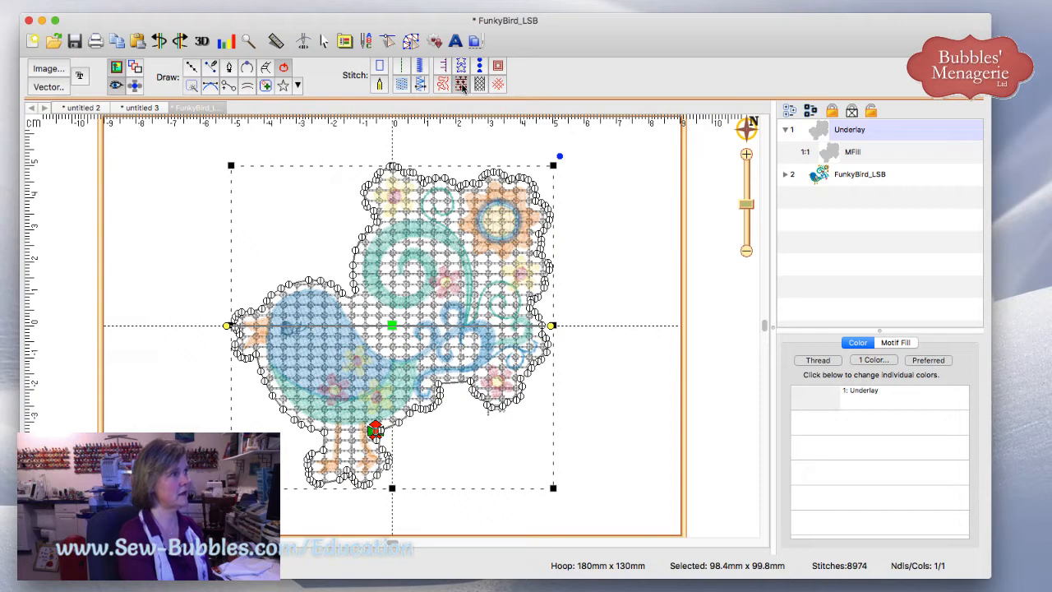
left_click(653, 237)
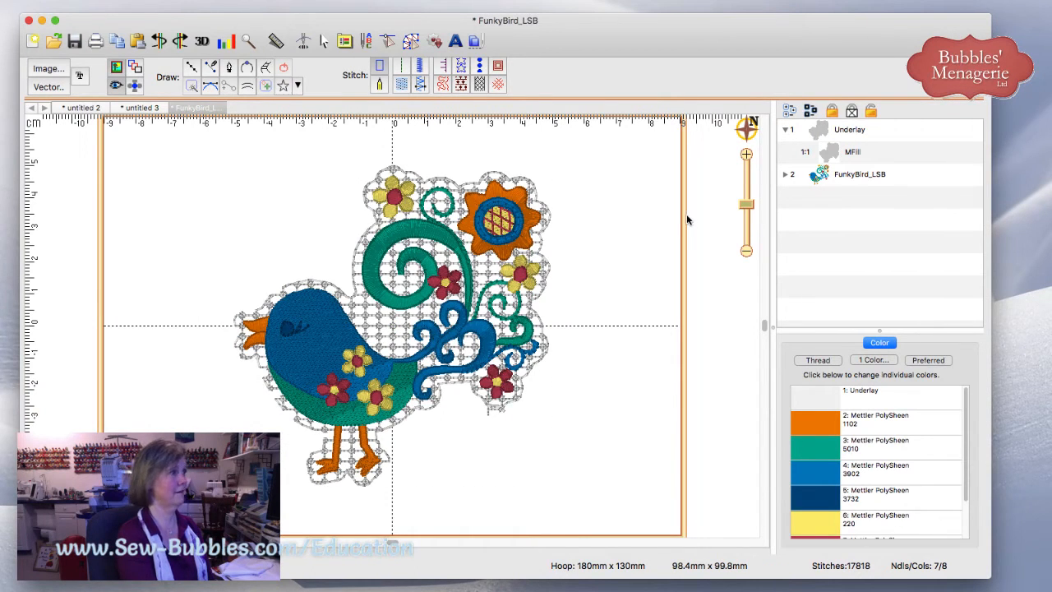
Step: Replace the Cross Stitch 4 motif in the bird's underlay fill with the Cross Stitch 3 motif
left_click(458, 189)
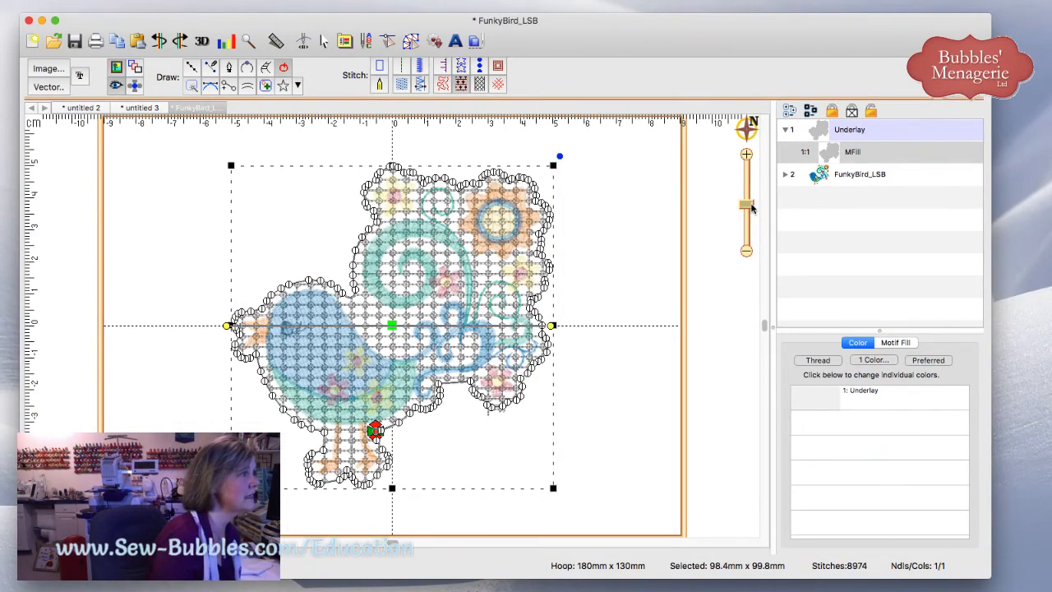
mouse_move(746, 205)
left_mouse_down()
mouse_move(751, 191)
mouse_move(750, 209)
left_mouse_up()
left_click(579, 263)
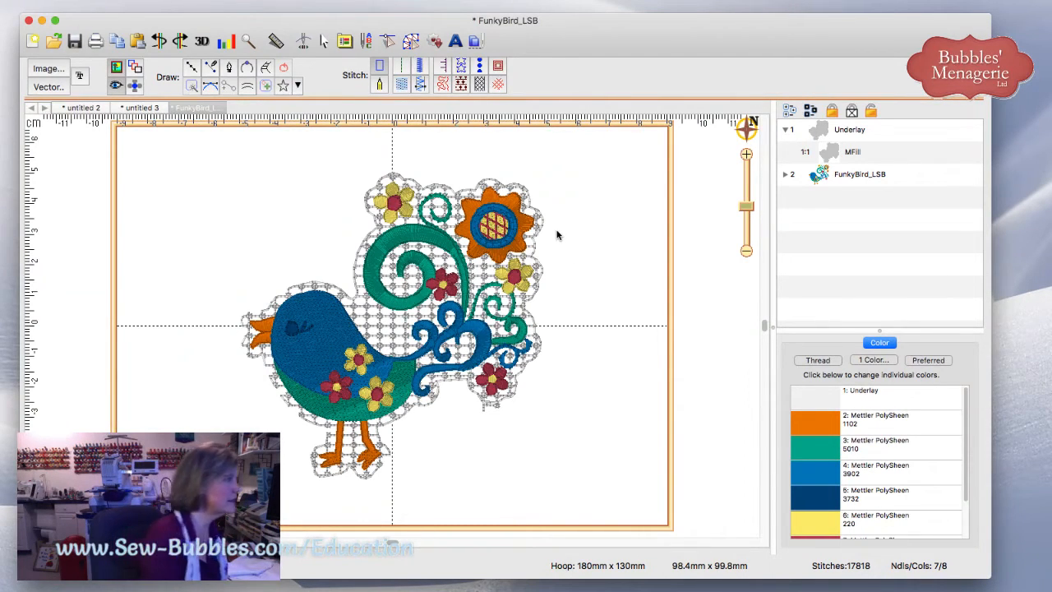
left_click_drag(746, 206, 745, 203)
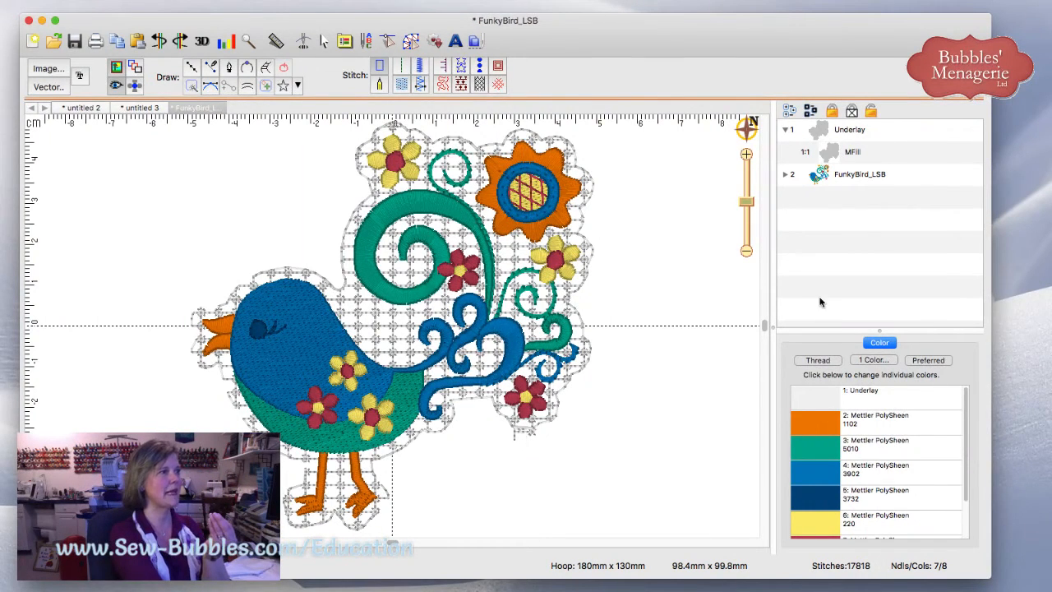
left_click(849, 154)
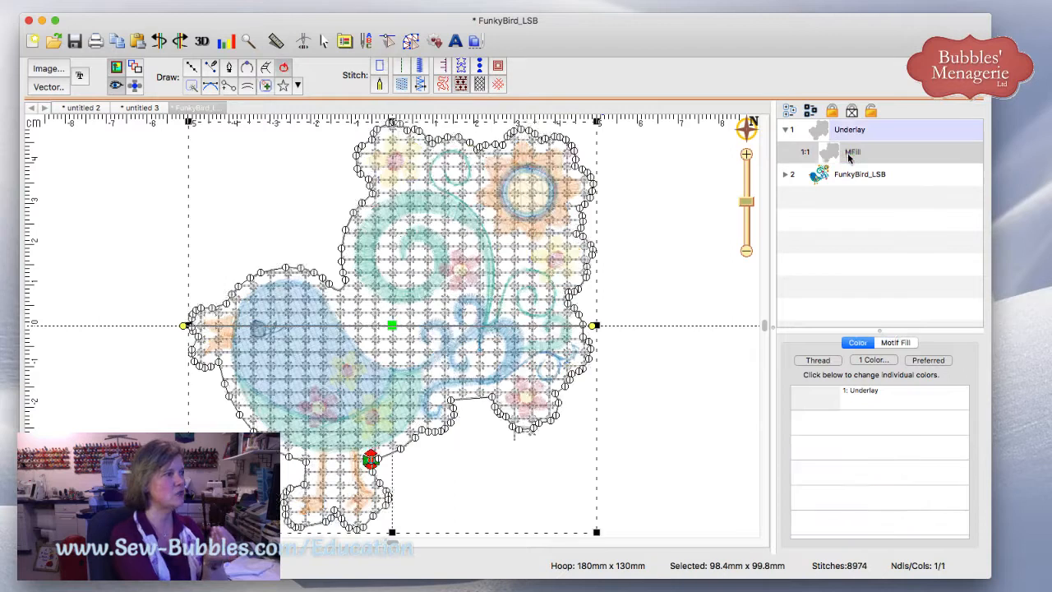
left_click(907, 343)
left_click(817, 463)
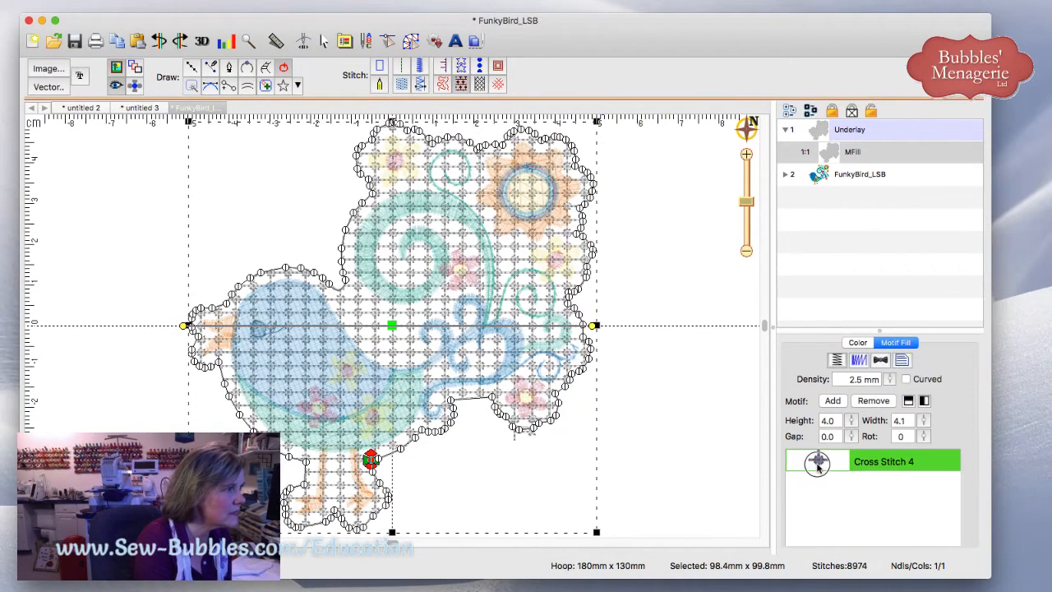
left_click(873, 400)
left_click(832, 401)
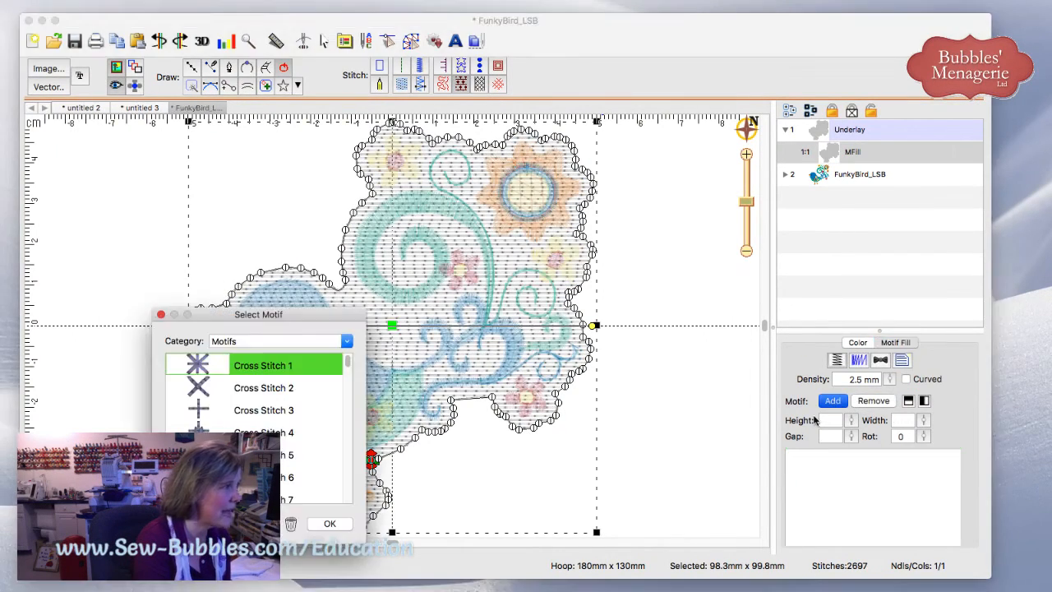
left_click(215, 410)
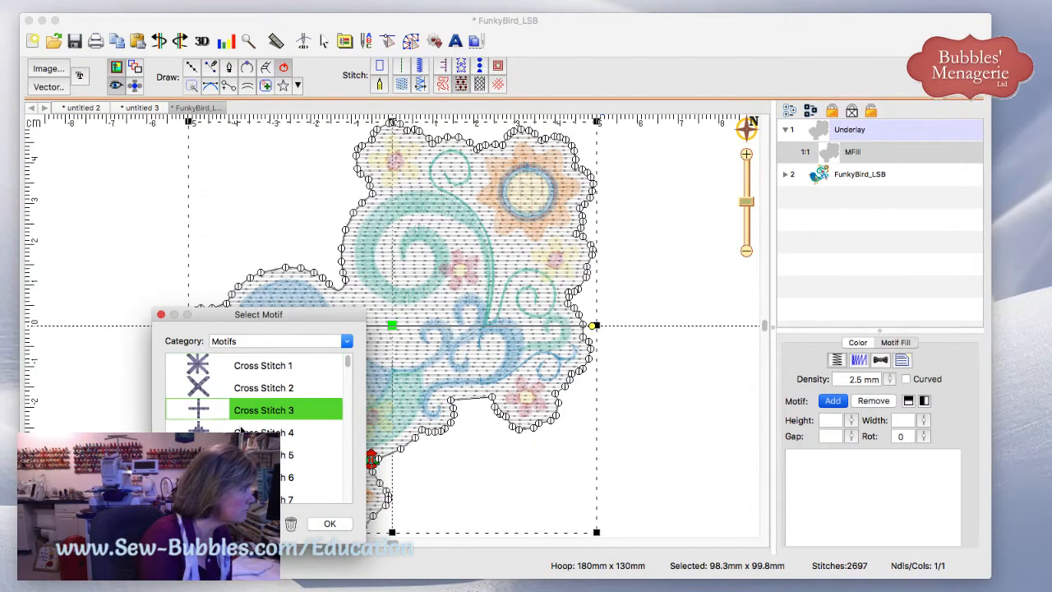
left_click(331, 523)
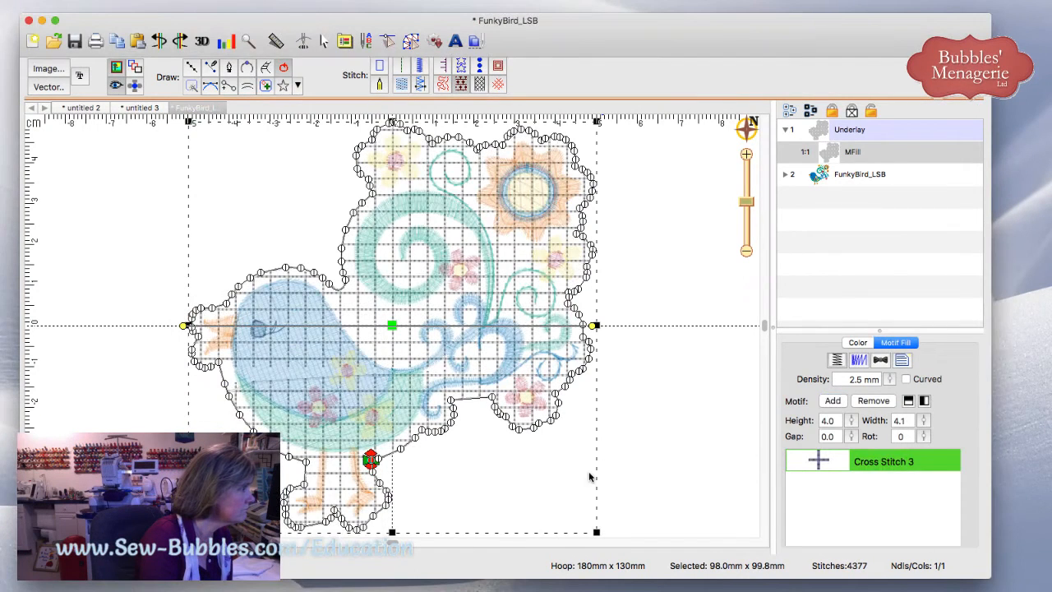
left_click(562, 481)
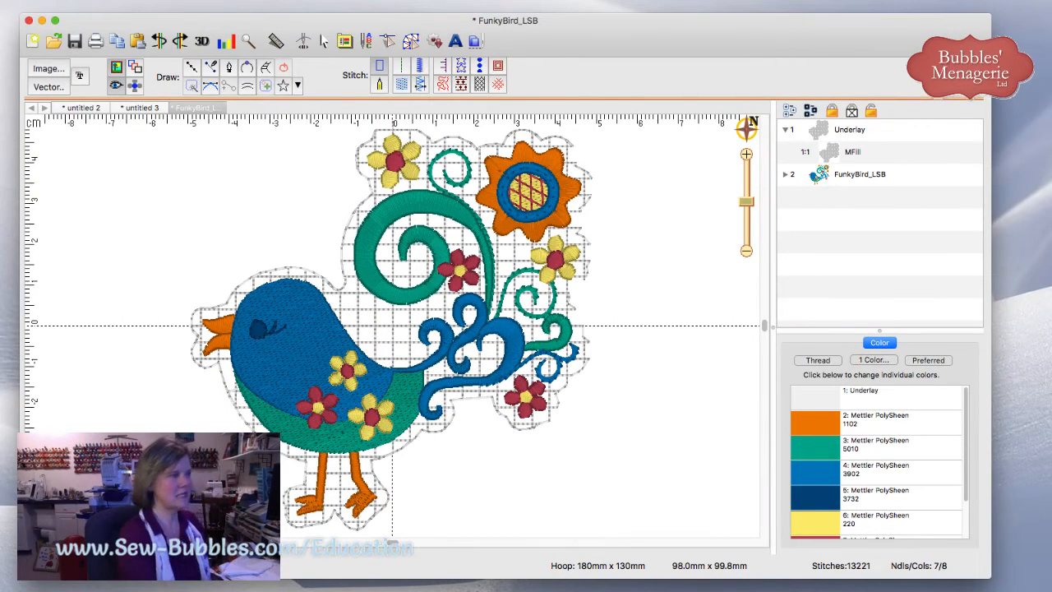
Step: Select the bird's underlay motif fill and collapse the Underlay group in the object list
left_click(391, 329)
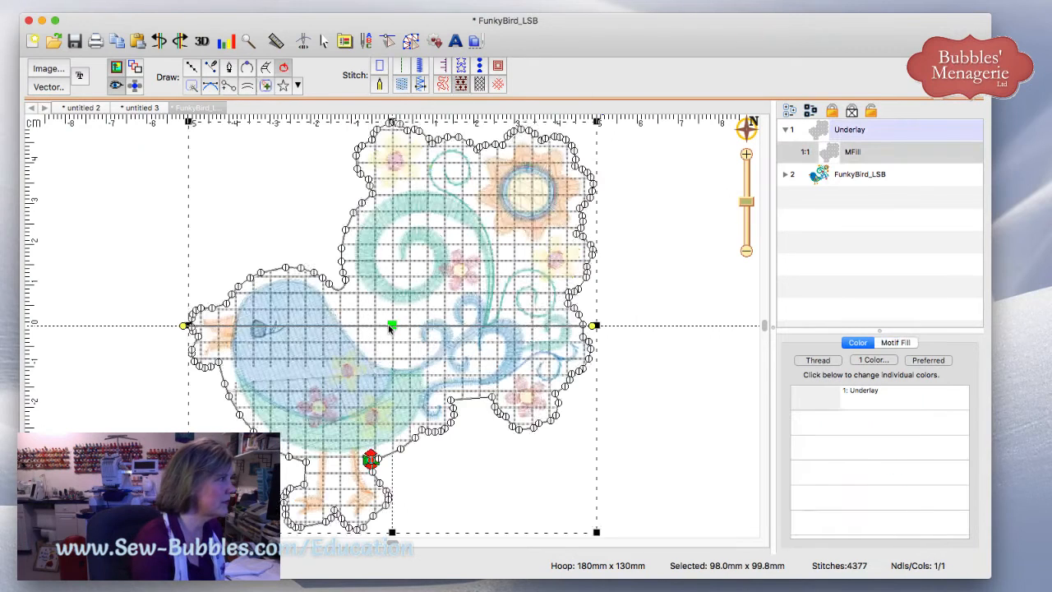
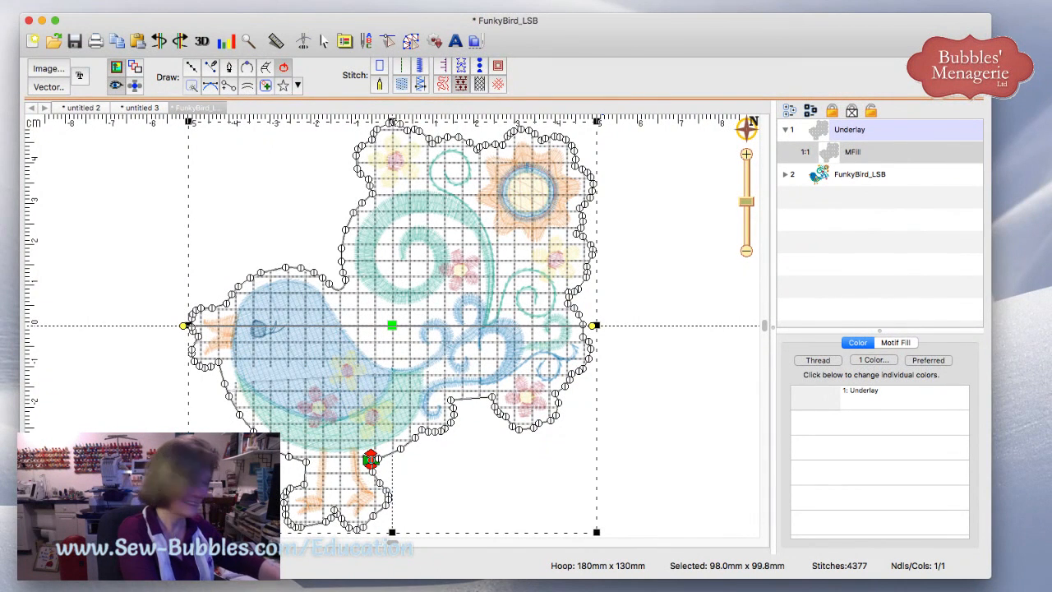
left_click(785, 129)
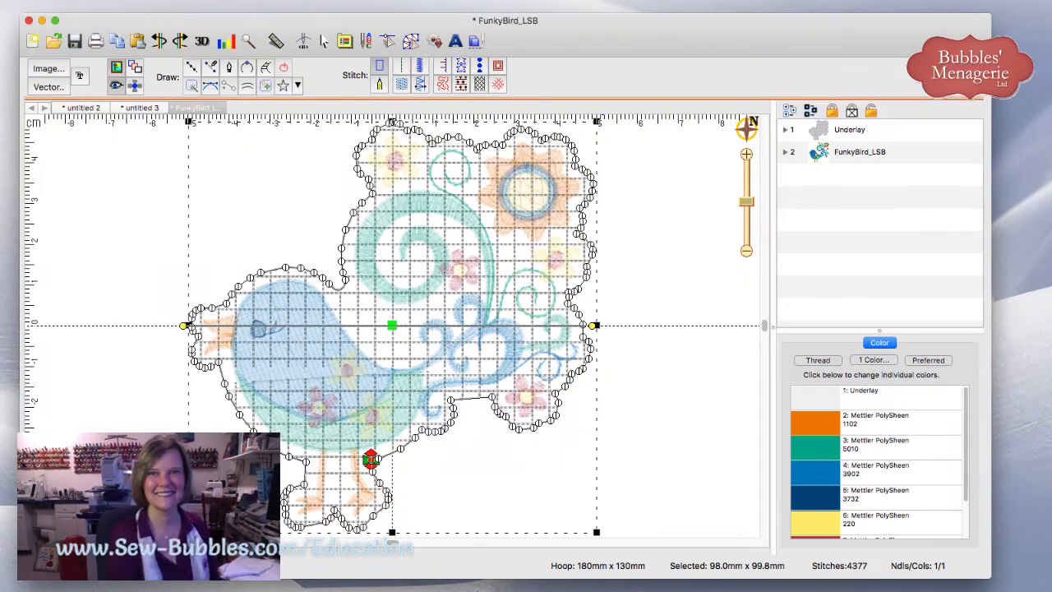